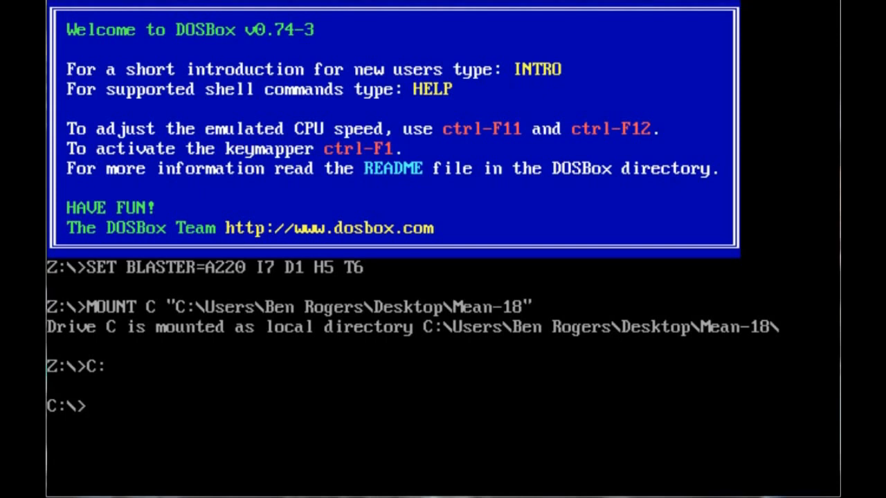
# Start arch.exe from the DOS prompt and set the display to EGA board, 16 colors
pyautogui.write('arch')
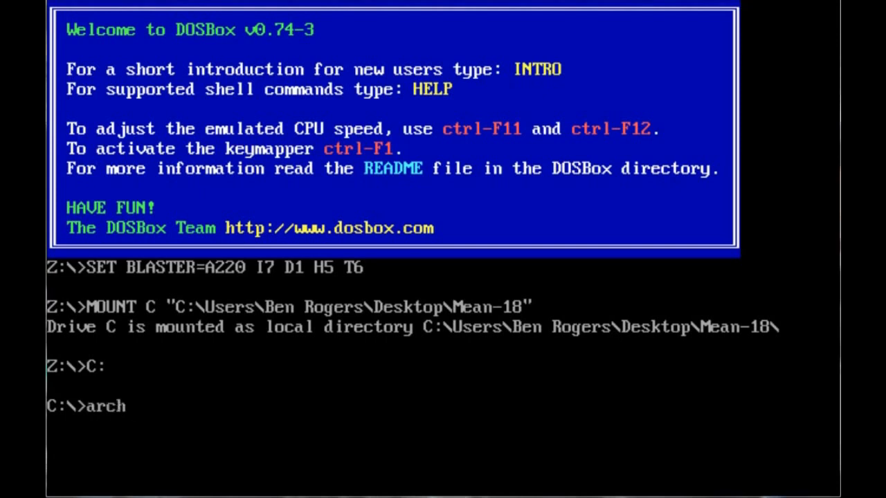
pyautogui.write('.exe')
pyautogui.press('Return')
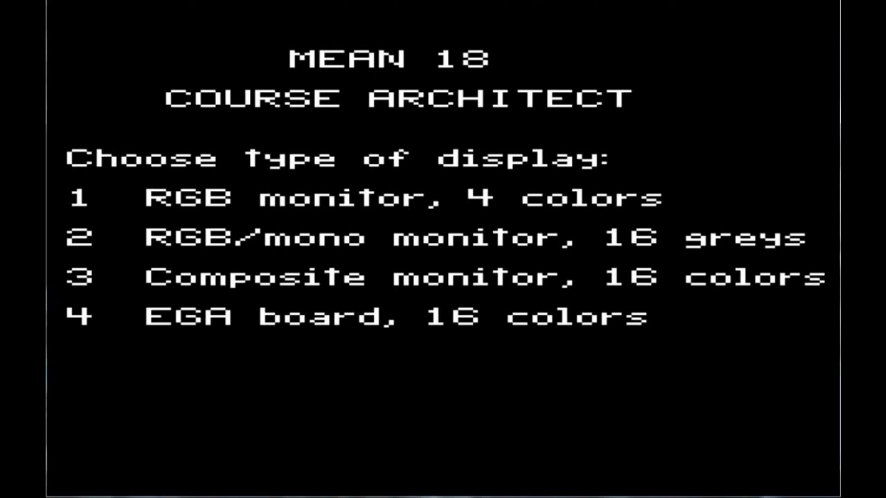
pyautogui.press('4')
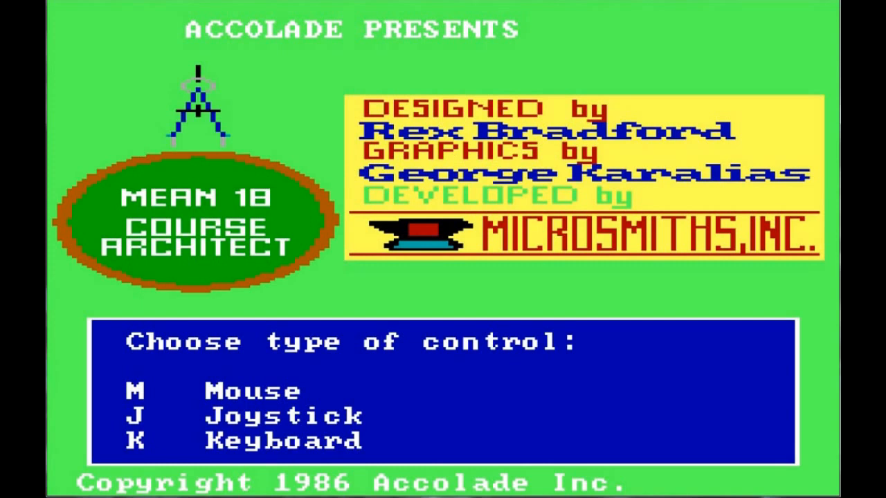
# Set the control type to mouse and load the AMITY.M18 course file
pyautogui.press('m')
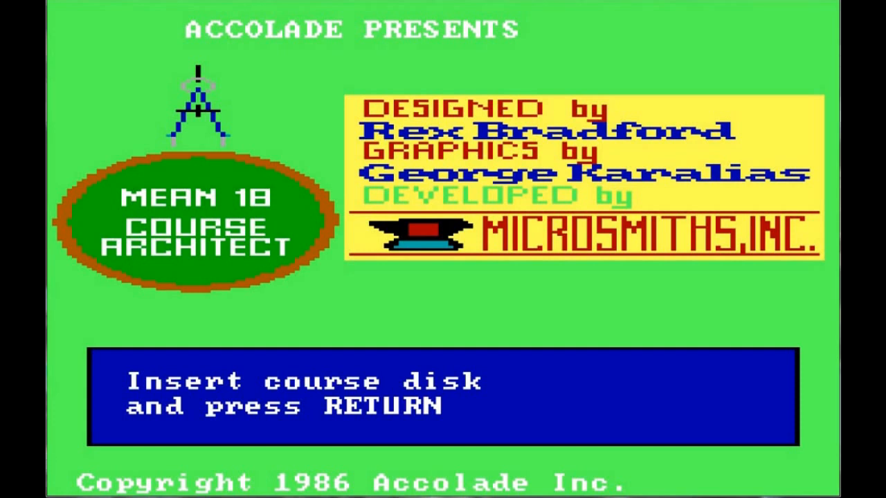
pyautogui.press('Return')
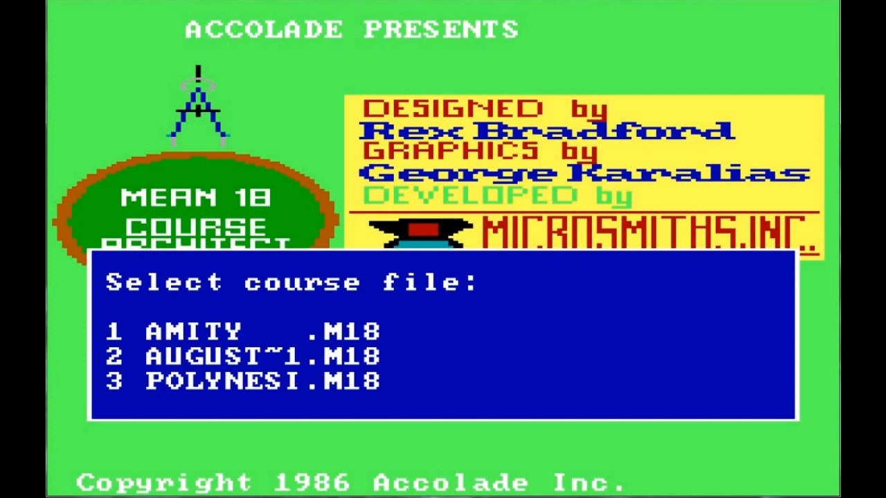
pyautogui.press('1')
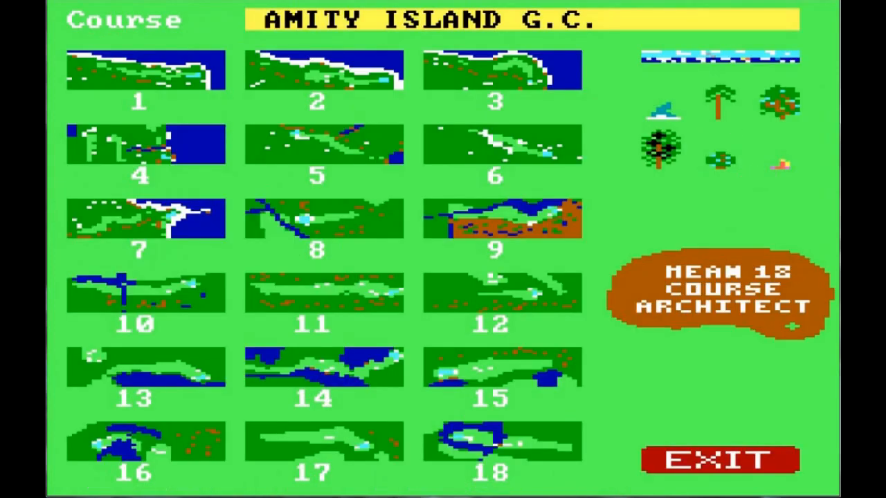
# Examine the Amity Island course's ocean horizon backdrop in its editor, and save it to return to the course overview
pyautogui.click(340, 213)
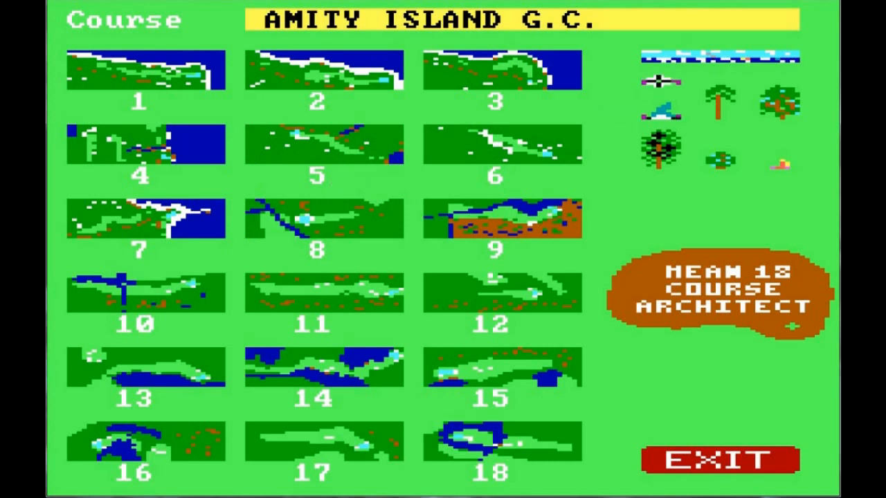
pyautogui.click(707, 59)
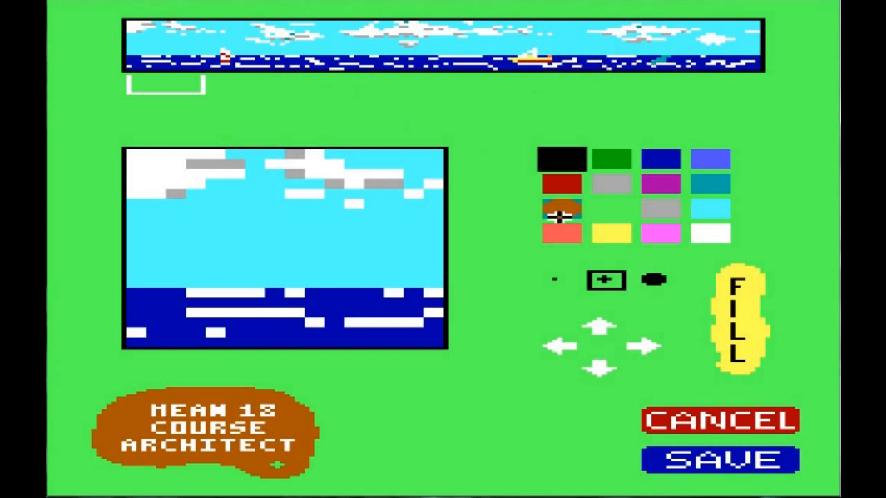
pyautogui.click(700, 457)
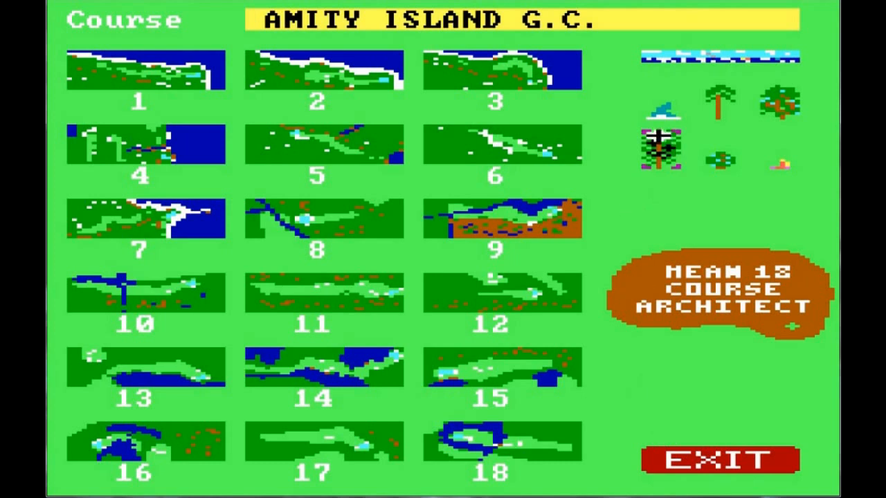
# Examine the shark fin, palm tree and large black-and-green tree graphics in the object editor, saving each one
pyautogui.click(661, 100)
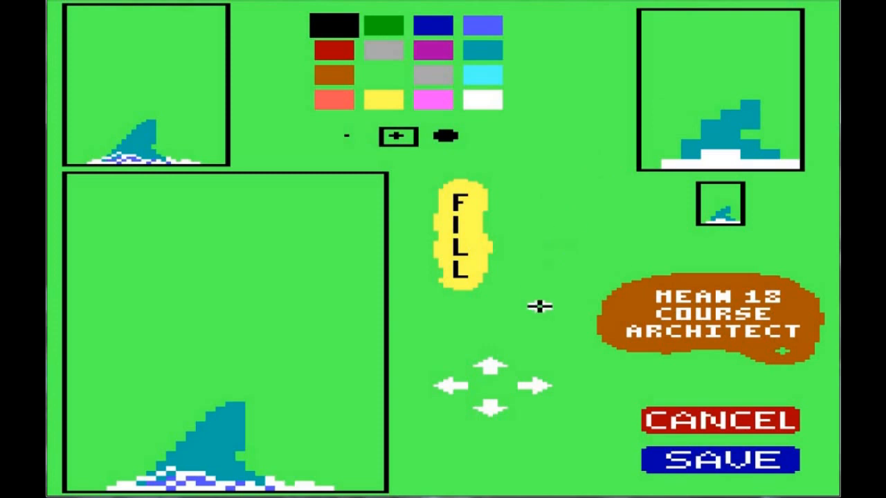
pyautogui.click(720, 459)
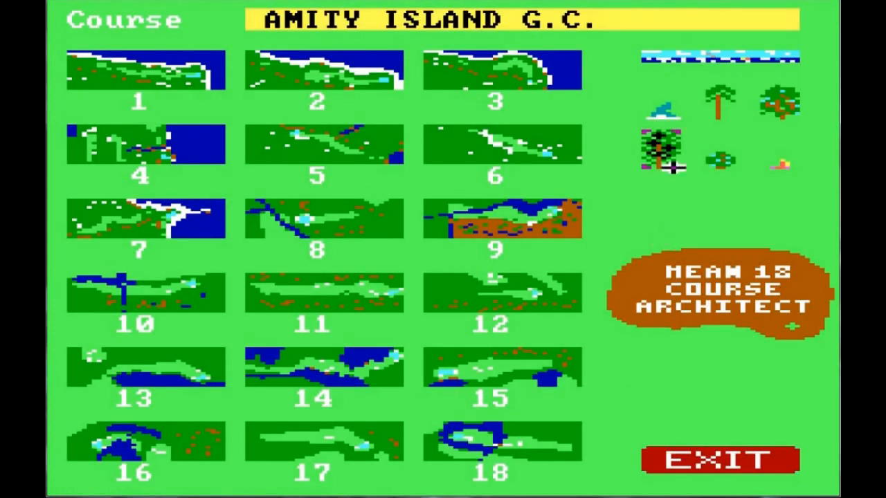
pyautogui.click(725, 111)
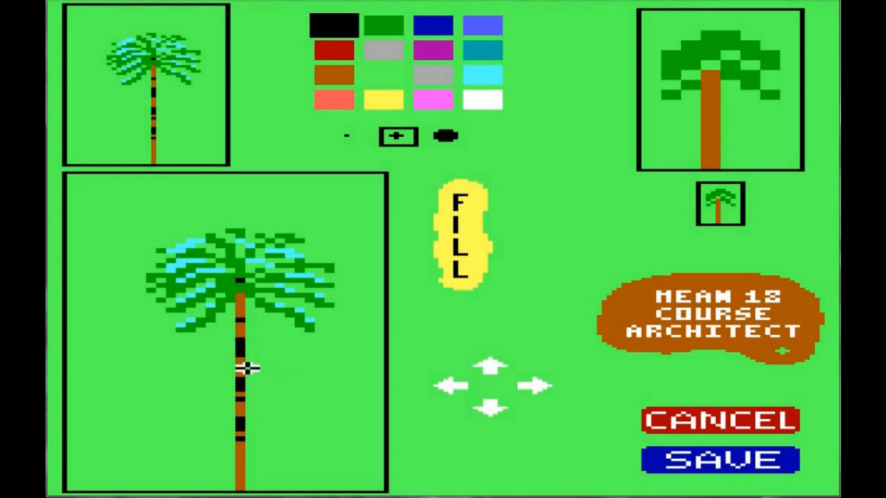
pyautogui.click(687, 455)
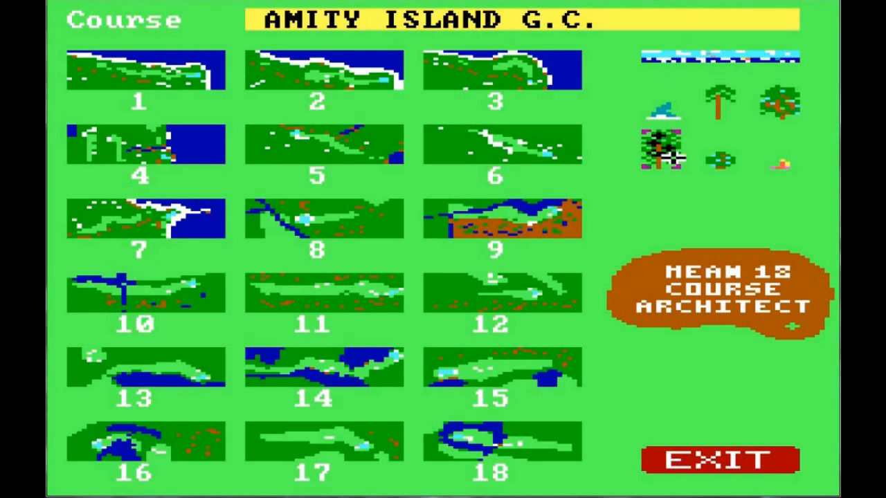
pyautogui.click(670, 153)
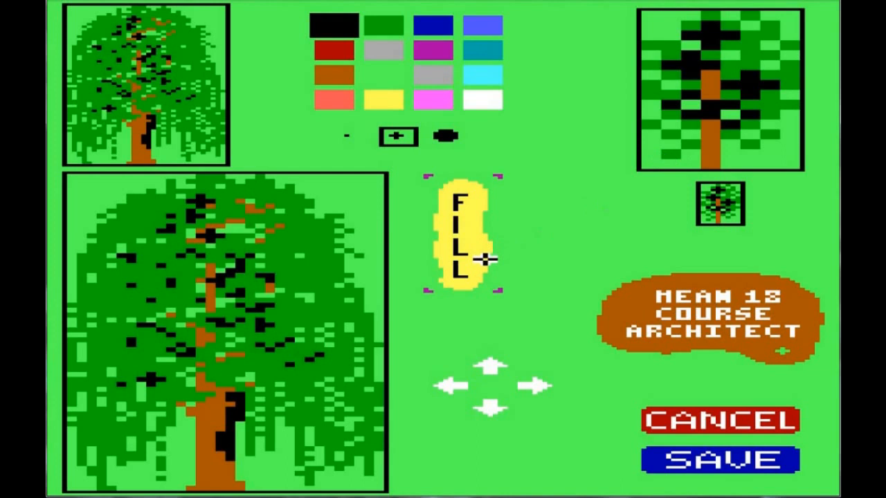
pyautogui.click(692, 456)
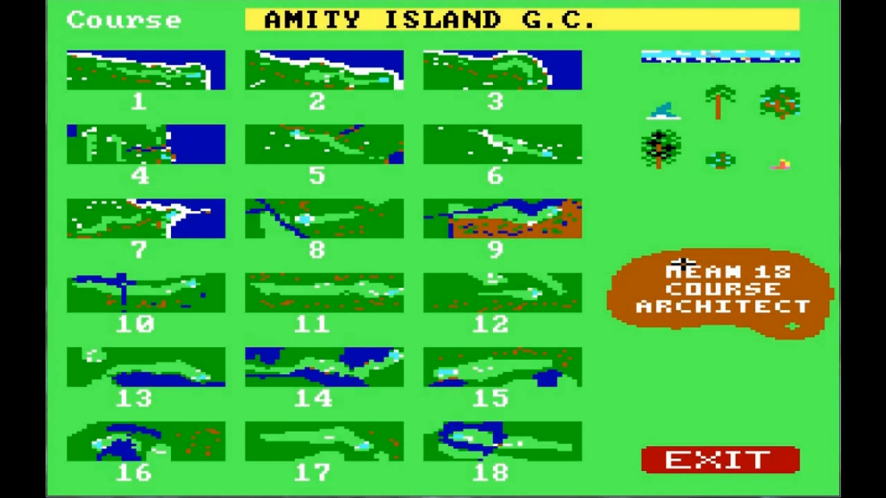
# Open hole 8 and paint light rough over the fairway area below the stream with the largest brush
pyautogui.click(317, 223)
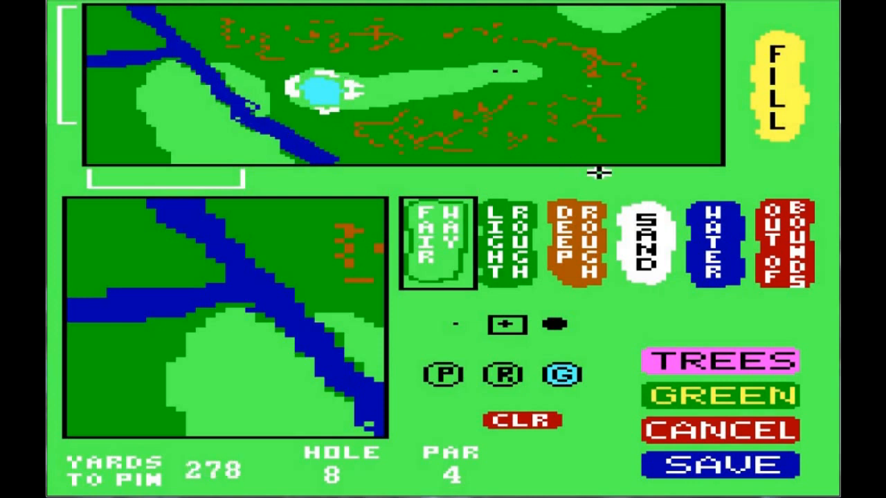
pyautogui.click(524, 221)
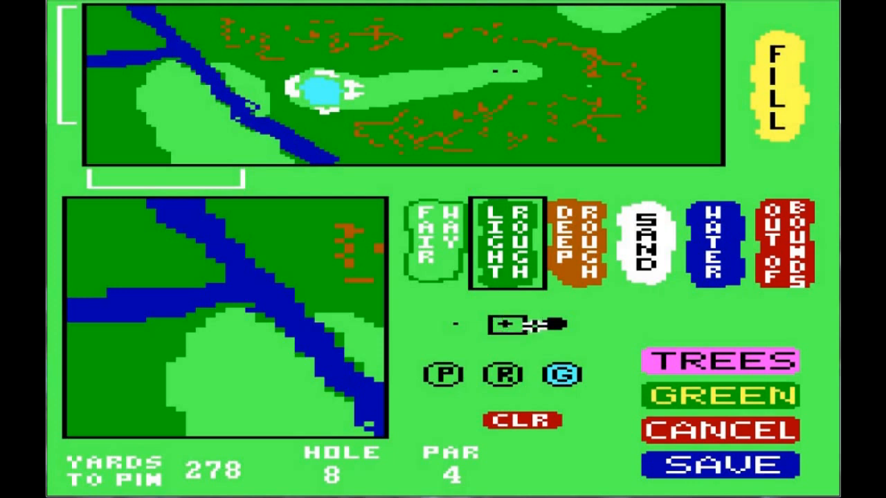
pyautogui.click(553, 324)
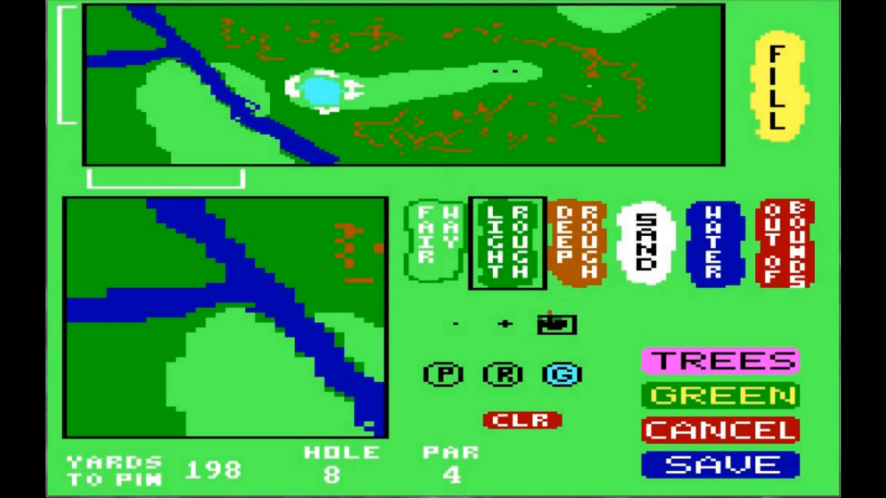
pyautogui.moveTo(234, 145)
pyautogui.mouseDown()
pyautogui.moveTo(211, 143)
pyautogui.moveTo(166, 94)
pyautogui.moveTo(193, 124)
pyautogui.mouseUp()
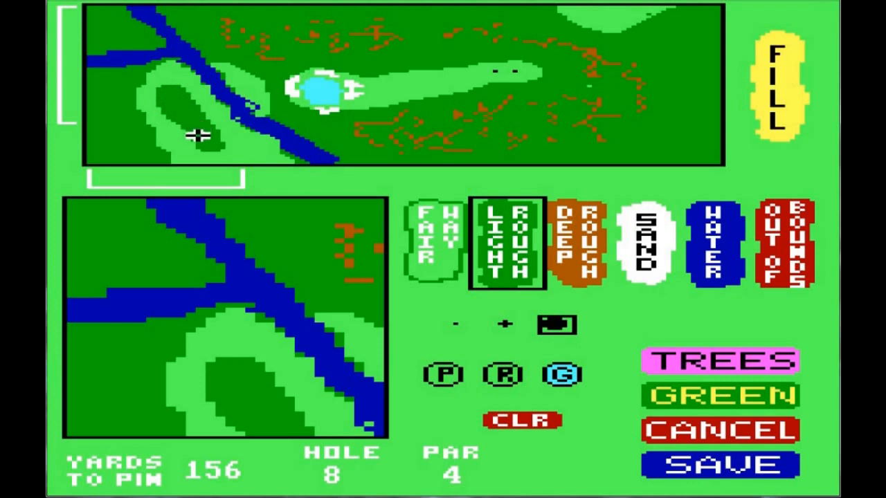
pyautogui.moveTo(188, 106)
pyautogui.mouseDown()
pyautogui.moveTo(178, 101)
pyautogui.moveTo(190, 106)
pyautogui.moveTo(174, 114)
pyautogui.moveTo(193, 118)
pyautogui.mouseUp()
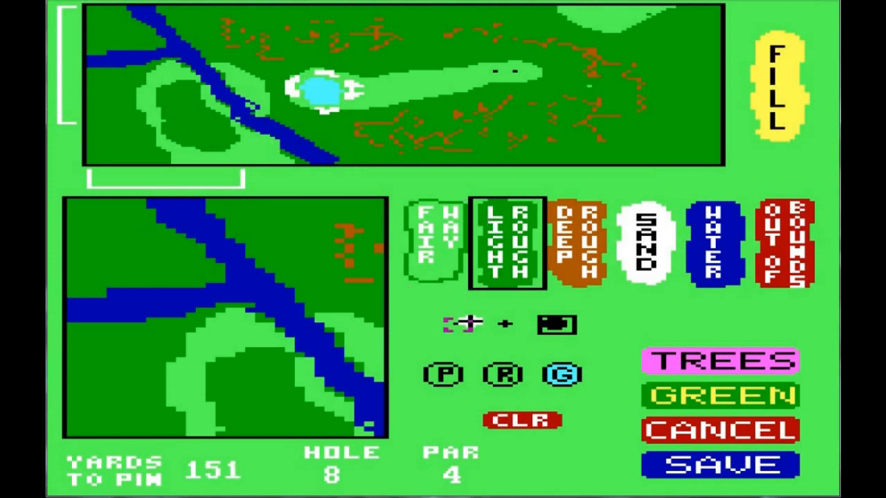
# Paint light rough inside hole 8's main fairway with the smallest brush and the medium brush
pyautogui.click(470, 323)
pyautogui.moveTo(435, 79)
pyautogui.mouseDown()
pyautogui.moveTo(406, 76)
pyautogui.moveTo(445, 83)
pyautogui.moveTo(466, 76)
pyautogui.moveTo(410, 84)
pyautogui.mouseUp()
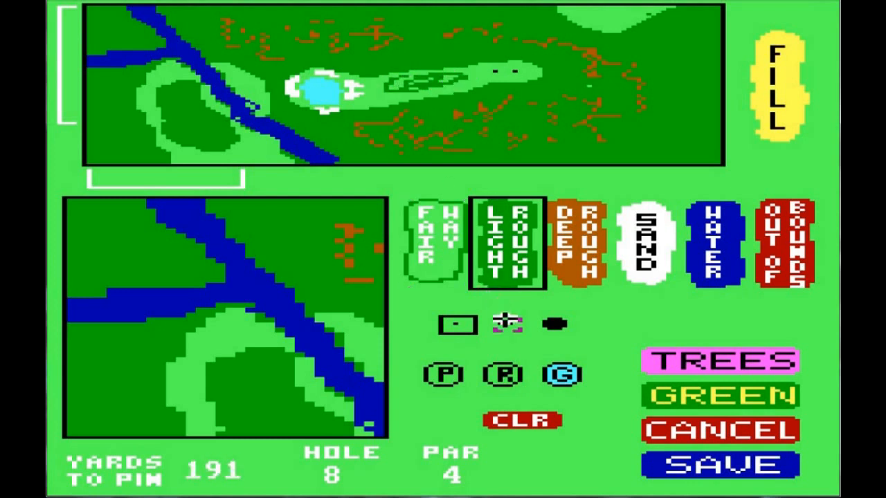
pyautogui.click(506, 324)
pyautogui.moveTo(376, 97)
pyautogui.mouseDown()
pyautogui.moveTo(425, 85)
pyautogui.moveTo(396, 84)
pyautogui.moveTo(434, 91)
pyautogui.mouseUp()
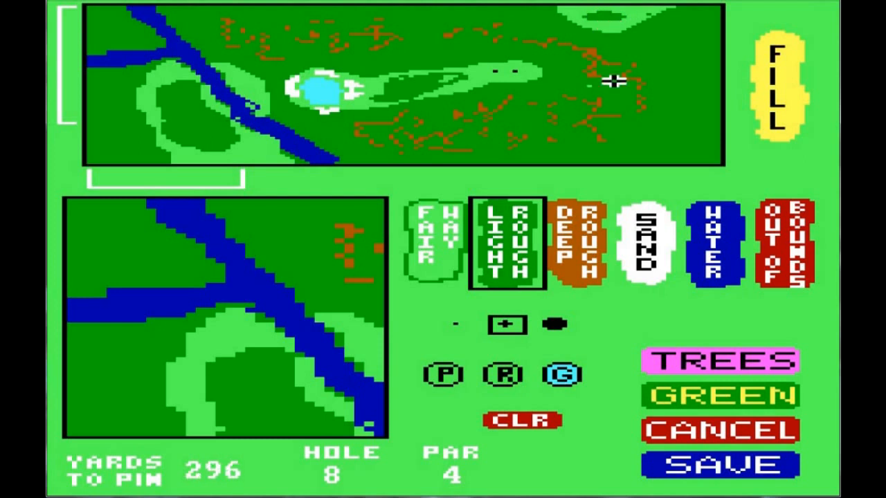
# Fill the stream and the fairway areas on both sides of it with light rough
pyautogui.click(781, 70)
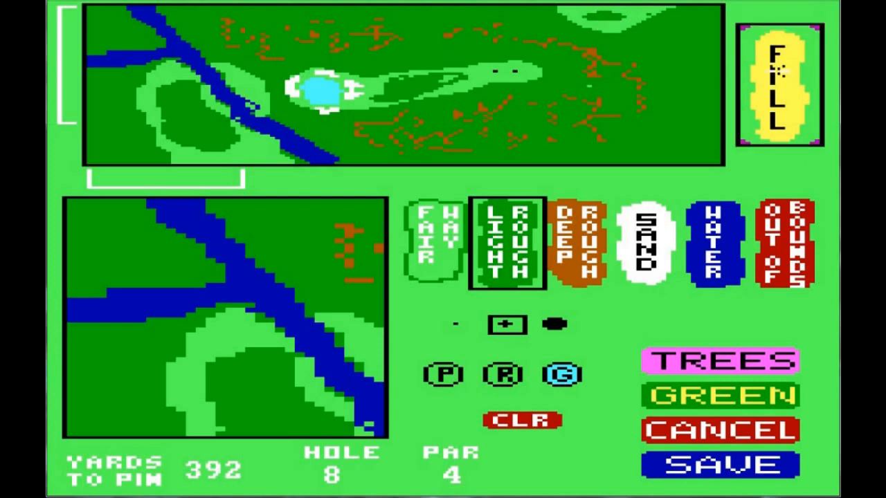
pyautogui.click(257, 147)
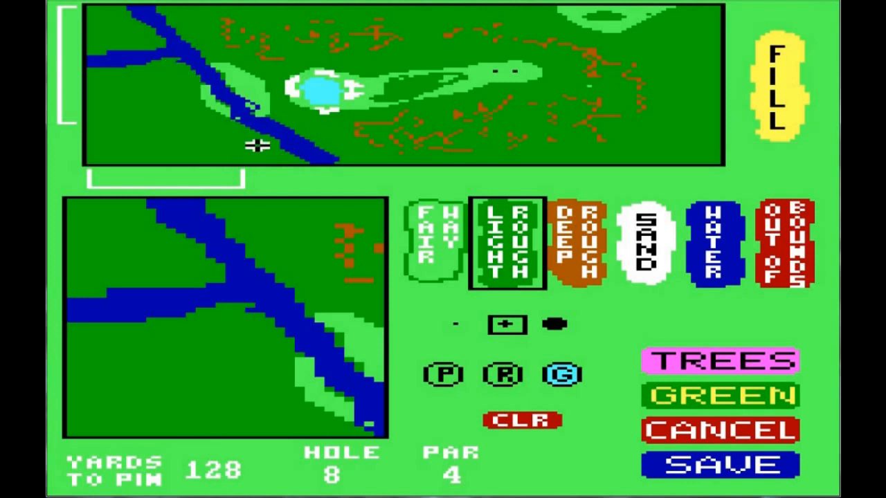
pyautogui.click(762, 96)
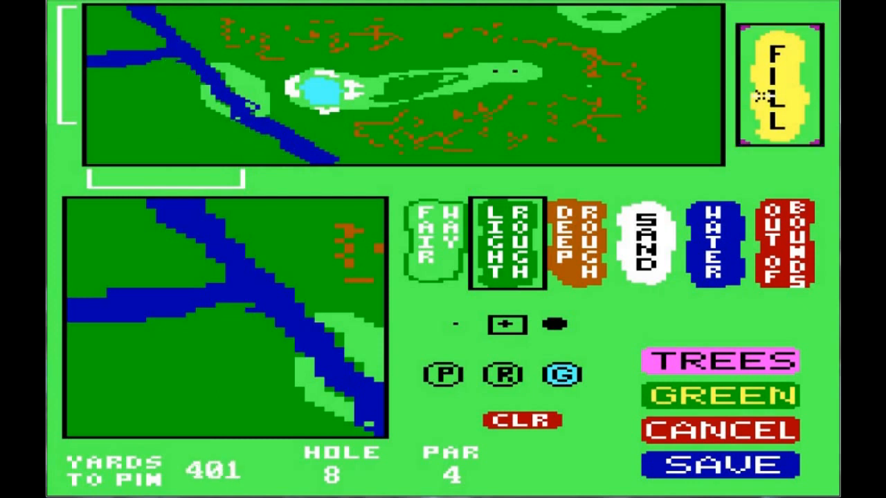
pyautogui.click(272, 129)
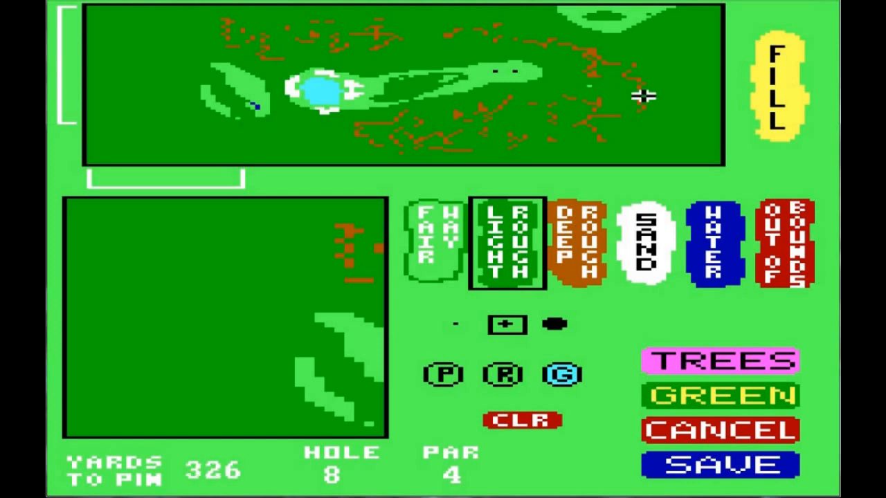
pyautogui.click(748, 94)
pyautogui.click(248, 85)
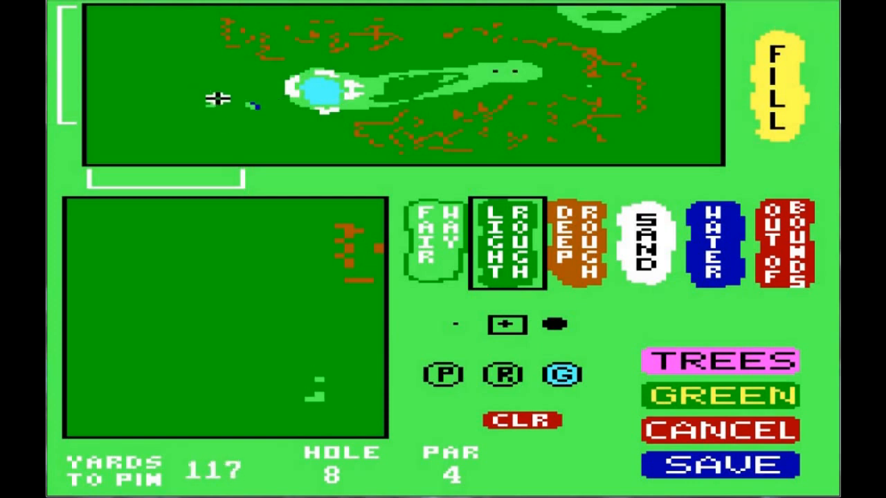
# Cover the deep rough and bunkers around the green with light rough, and the fairway patch at the map's upper edge with the largest brush
pyautogui.moveTo(238, 57)
pyautogui.mouseDown()
pyautogui.moveTo(228, 22)
pyautogui.moveTo(227, 37)
pyautogui.moveTo(236, 35)
pyautogui.mouseUp()
pyautogui.moveTo(381, 17)
pyautogui.mouseDown()
pyautogui.moveTo(276, 29)
pyautogui.moveTo(268, 51)
pyautogui.moveTo(277, 47)
pyautogui.moveTo(233, 46)
pyautogui.moveTo(253, 108)
pyautogui.moveTo(267, 69)
pyautogui.moveTo(287, 76)
pyautogui.moveTo(291, 91)
pyautogui.moveTo(342, 103)
pyautogui.moveTo(346, 71)
pyautogui.moveTo(301, 57)
pyautogui.moveTo(371, 48)
pyautogui.mouseUp()
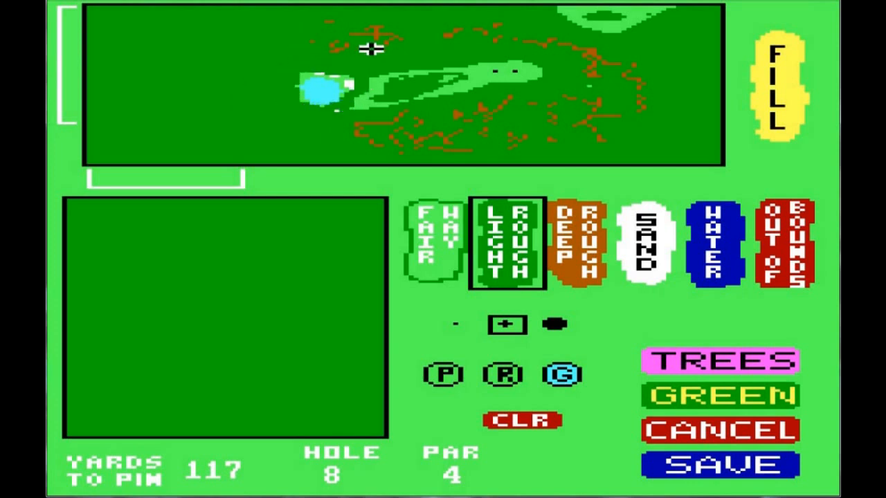
pyautogui.click(555, 323)
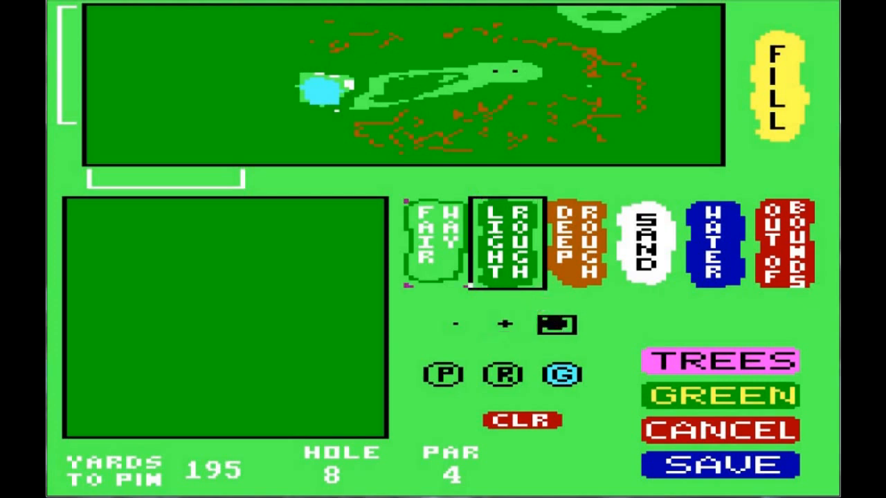
pyautogui.moveTo(587, 34)
pyautogui.mouseDown()
pyautogui.moveTo(593, 11)
pyautogui.moveTo(663, 15)
pyautogui.moveTo(613, 23)
pyautogui.moveTo(633, 22)
pyautogui.mouseUp()
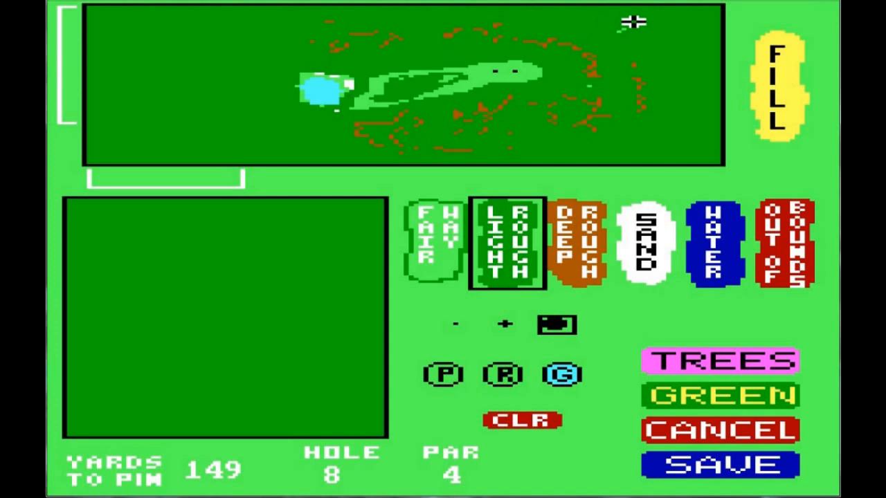
# Paint light rough over the main fairway, remaining deep rough and bunkers, leaving only the green and the tee area
pyautogui.moveTo(307, 47)
pyautogui.mouseDown()
pyautogui.moveTo(361, 38)
pyautogui.moveTo(340, 28)
pyautogui.moveTo(485, 28)
pyautogui.moveTo(588, 62)
pyautogui.moveTo(593, 120)
pyautogui.moveTo(639, 67)
pyautogui.moveTo(638, 113)
pyautogui.moveTo(574, 90)
pyautogui.moveTo(376, 118)
pyautogui.moveTo(358, 135)
pyautogui.moveTo(416, 152)
pyautogui.moveTo(386, 129)
pyautogui.moveTo(402, 85)
pyautogui.moveTo(338, 113)
pyautogui.moveTo(380, 79)
pyautogui.moveTo(381, 105)
pyautogui.moveTo(523, 77)
pyautogui.moveTo(501, 63)
pyautogui.moveTo(406, 74)
pyautogui.moveTo(509, 80)
pyautogui.mouseUp()
pyautogui.moveTo(490, 114)
pyautogui.mouseDown()
pyautogui.moveTo(425, 132)
pyautogui.moveTo(514, 142)
pyautogui.mouseUp()
pyautogui.moveTo(566, 128)
pyautogui.mouseDown()
pyautogui.moveTo(307, 75)
pyautogui.moveTo(289, 89)
pyautogui.moveTo(341, 108)
pyautogui.moveTo(338, 82)
pyautogui.moveTo(307, 96)
pyautogui.mouseUp()
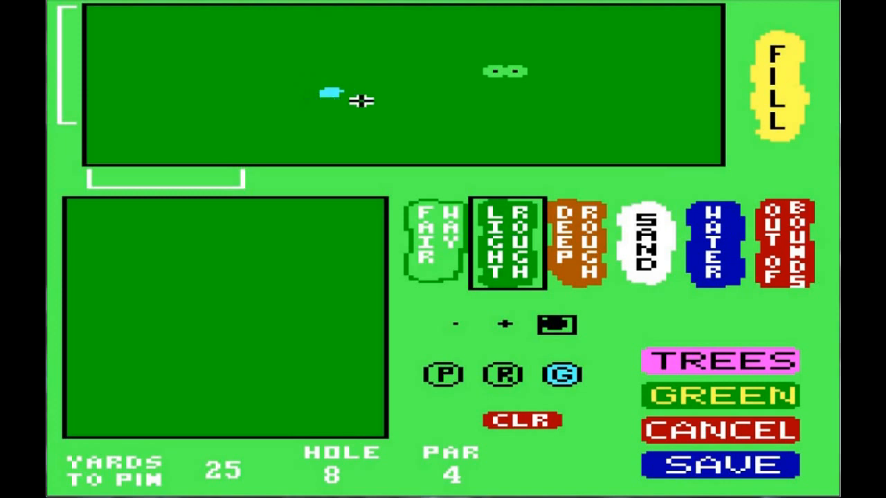
pyautogui.moveTo(361, 100); pyautogui.dragTo(366, 95)
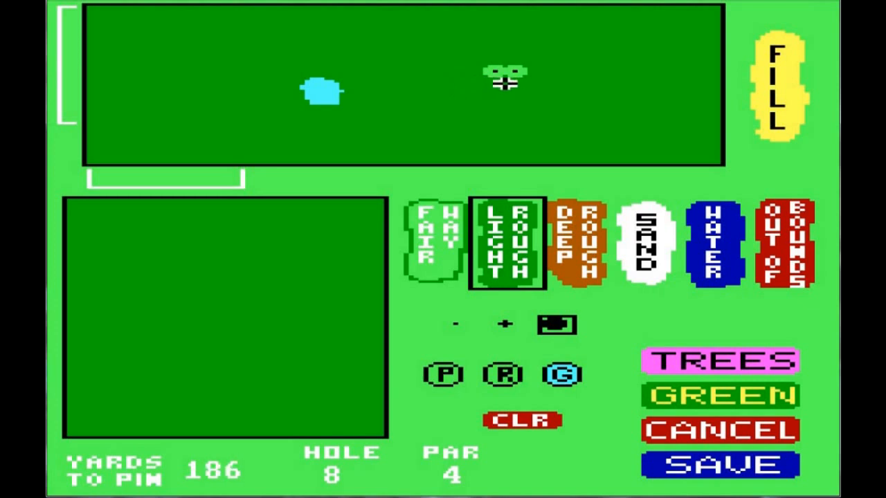
pyautogui.moveTo(526, 88)
pyautogui.mouseDown()
pyautogui.moveTo(500, 73)
pyautogui.moveTo(510, 71)
pyautogui.moveTo(471, 68)
pyautogui.moveTo(482, 82)
pyautogui.mouseUp()
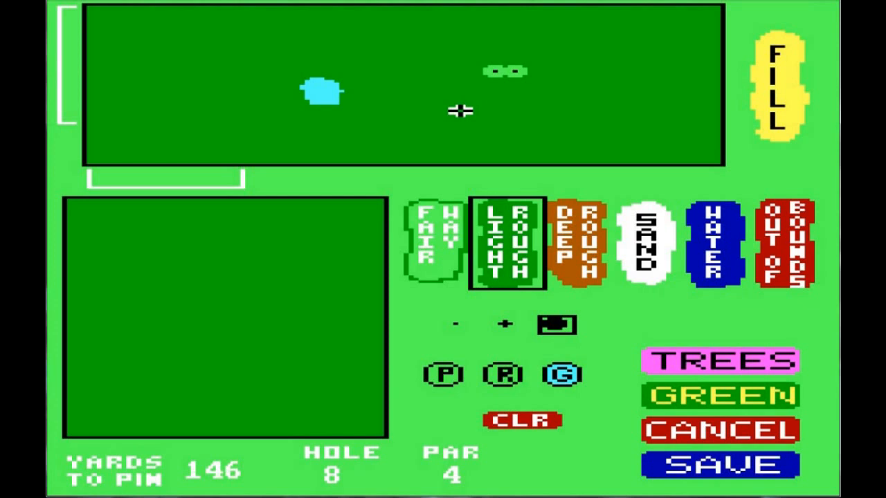
# Dab a small fairway spot near the map's upper edge with the medium brush, and switch back to light rough
pyautogui.click(435, 277)
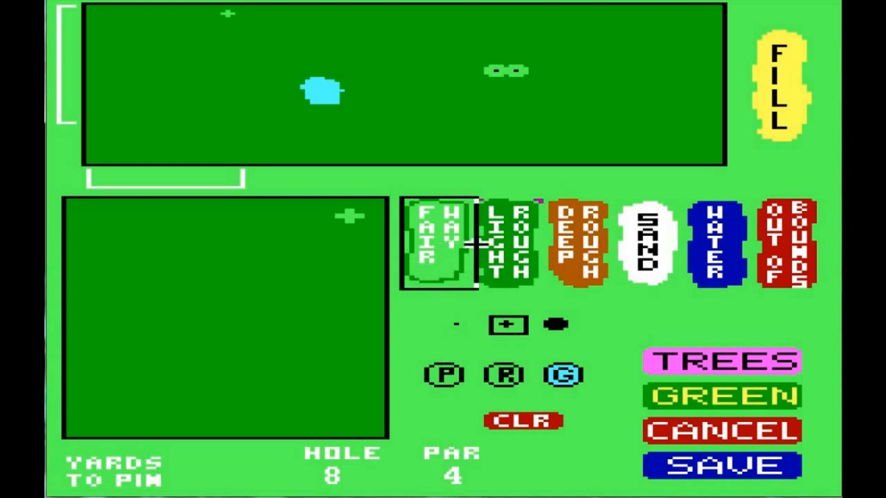
pyautogui.click(500, 242)
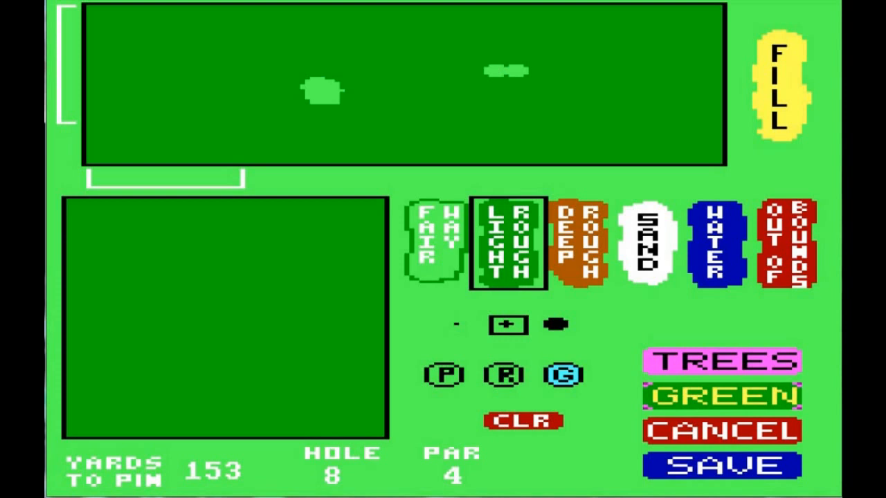
# Open the green editor and cover the entire existing green with fairway using the largest brush
pyautogui.click(689, 393)
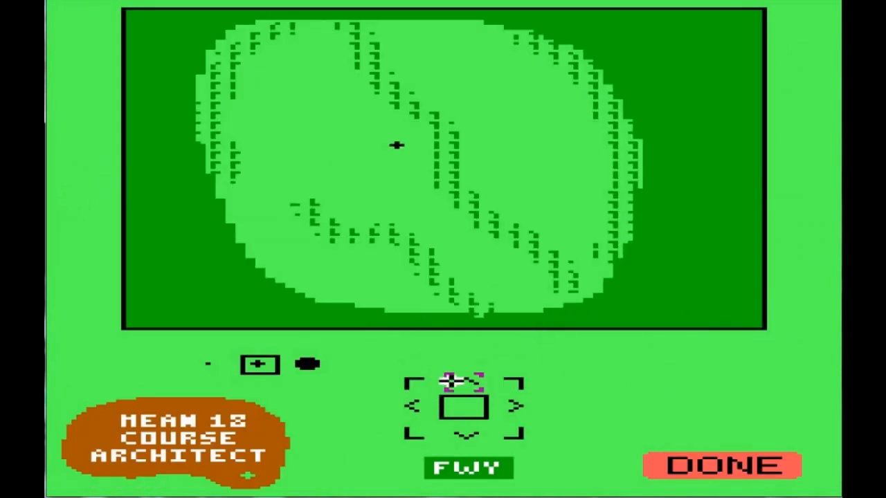
pyautogui.click(469, 468)
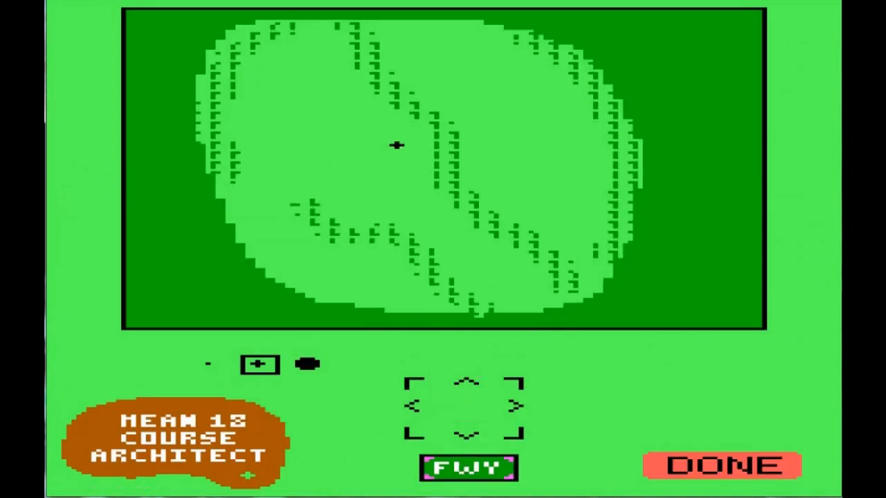
pyautogui.click(309, 364)
pyautogui.moveTo(317, 299)
pyautogui.mouseDown()
pyautogui.moveTo(593, 302)
pyautogui.moveTo(447, 313)
pyautogui.moveTo(267, 279)
pyautogui.moveTo(471, 180)
pyautogui.moveTo(447, 7)
pyautogui.moveTo(297, 20)
pyautogui.moveTo(287, 56)
pyautogui.moveTo(516, 34)
pyautogui.moveTo(328, 37)
pyautogui.moveTo(229, 53)
pyautogui.moveTo(228, 46)
pyautogui.moveTo(208, 114)
pyautogui.moveTo(228, 190)
pyautogui.moveTo(267, 268)
pyautogui.moveTo(247, 160)
pyautogui.moveTo(267, 65)
pyautogui.moveTo(317, 242)
pyautogui.moveTo(308, 164)
pyautogui.moveTo(317, 66)
pyautogui.moveTo(366, 223)
pyautogui.moveTo(297, 118)
pyautogui.moveTo(376, 60)
pyautogui.moveTo(366, 71)
pyautogui.moveTo(376, 212)
pyautogui.moveTo(422, 249)
pyautogui.moveTo(417, 55)
pyautogui.moveTo(416, 205)
pyautogui.moveTo(456, 266)
pyautogui.moveTo(454, 69)
pyautogui.moveTo(556, 49)
pyautogui.moveTo(605, 116)
pyautogui.moveTo(603, 254)
pyautogui.moveTo(436, 283)
pyautogui.moveTo(546, 257)
pyautogui.moveTo(546, 145)
pyautogui.moveTo(506, 59)
pyautogui.moveTo(522, 205)
pyautogui.moveTo(565, 105)
pyautogui.moveTo(595, 165)
pyautogui.moveTo(575, 253)
pyautogui.mouseUp()
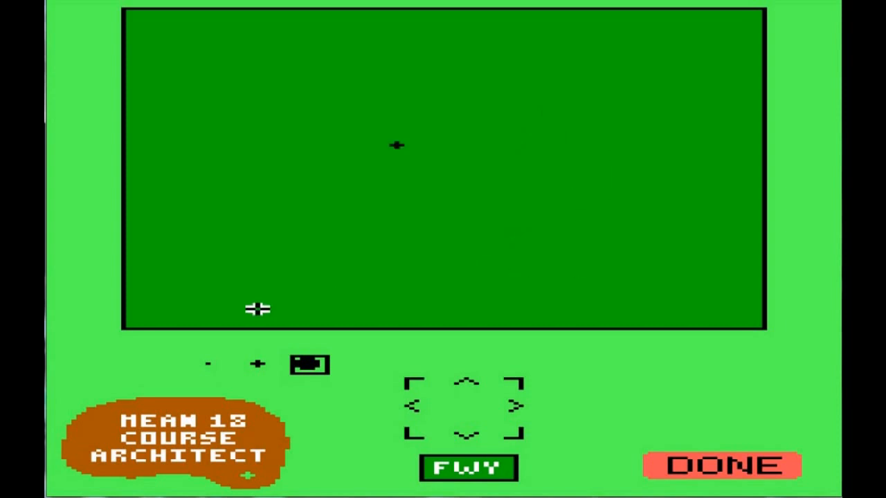
# Draw a heart-shaped flat green outline with the smallest brush, and erase the stray mark on its edge with fairway
pyautogui.click(212, 365)
pyautogui.click(211, 365)
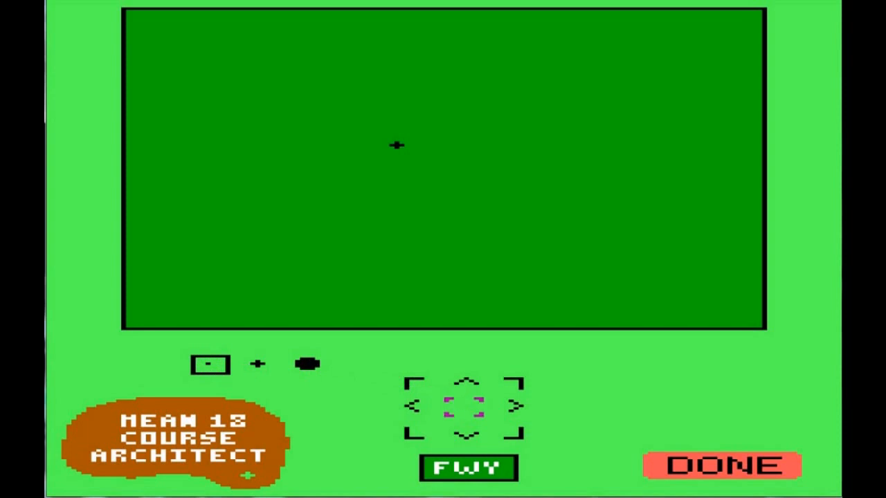
pyautogui.click(463, 405)
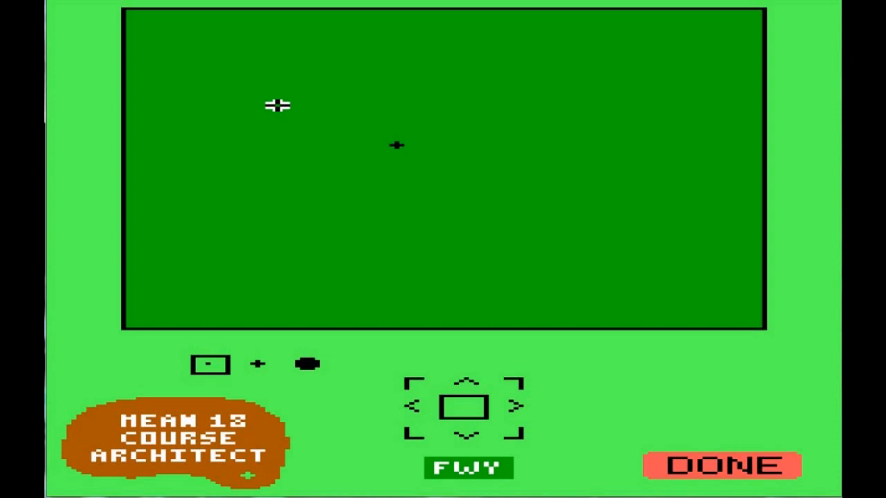
pyautogui.moveTo(268, 101)
pyautogui.mouseDown()
pyautogui.moveTo(325, 206)
pyautogui.moveTo(386, 274)
pyautogui.moveTo(436, 292)
pyautogui.moveTo(494, 292)
pyautogui.moveTo(536, 275)
pyautogui.moveTo(585, 220)
pyautogui.moveTo(625, 115)
pyautogui.moveTo(615, 55)
pyautogui.moveTo(585, 38)
pyautogui.moveTo(535, 41)
pyautogui.moveTo(447, 81)
pyautogui.moveTo(387, 75)
pyautogui.moveTo(346, 43)
pyautogui.moveTo(257, 44)
pyautogui.moveTo(237, 85)
pyautogui.moveTo(237, 135)
pyautogui.moveTo(276, 193)
pyautogui.moveTo(337, 249)
pyautogui.moveTo(377, 269)
pyautogui.mouseUp()
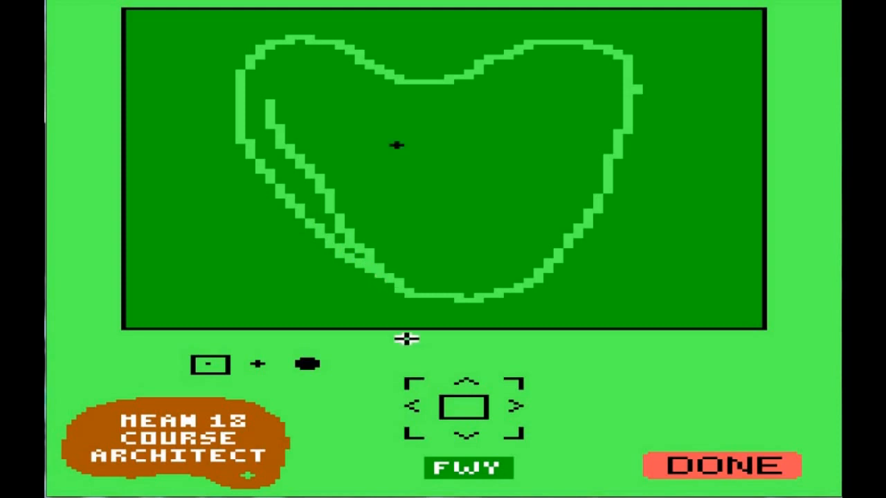
pyautogui.click(467, 463)
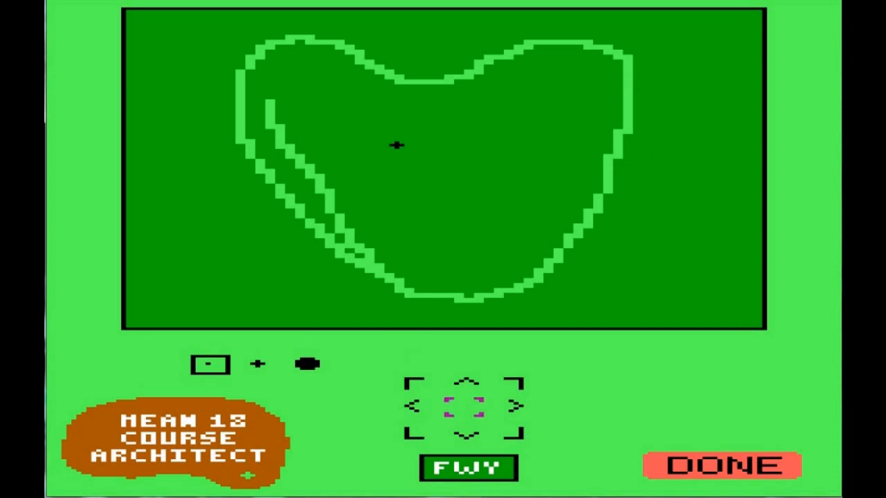
# Fill the interior of the heart-shaped outline with flat green using the largest brush
pyautogui.click(463, 407)
pyautogui.click(306, 364)
pyautogui.moveTo(316, 205)
pyautogui.mouseDown()
pyautogui.moveTo(306, 174)
pyautogui.moveTo(437, 145)
pyautogui.moveTo(556, 56)
pyautogui.moveTo(595, 69)
pyautogui.moveTo(597, 101)
pyautogui.moveTo(566, 187)
pyautogui.moveTo(506, 253)
pyautogui.moveTo(466, 270)
pyautogui.moveTo(425, 265)
pyautogui.moveTo(370, 227)
pyautogui.moveTo(317, 168)
pyautogui.moveTo(286, 79)
pyautogui.moveTo(308, 66)
pyautogui.moveTo(366, 93)
pyautogui.moveTo(457, 99)
pyautogui.moveTo(416, 120)
pyautogui.moveTo(269, 81)
pyautogui.moveTo(277, 135)
pyautogui.moveTo(326, 125)
pyautogui.moveTo(387, 198)
pyautogui.moveTo(457, 249)
pyautogui.moveTo(427, 160)
pyautogui.moveTo(526, 99)
pyautogui.moveTo(556, 131)
pyautogui.moveTo(475, 219)
pyautogui.moveTo(487, 164)
pyautogui.moveTo(514, 203)
pyautogui.moveTo(396, 145)
pyautogui.moveTo(407, 140)
pyautogui.moveTo(367, 95)
pyautogui.mouseUp()
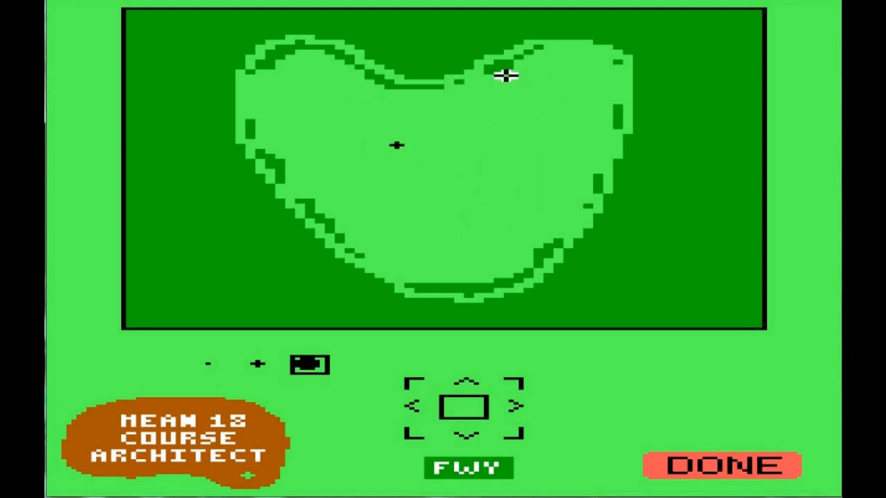
pyautogui.moveTo(605, 101); pyautogui.dragTo(604, 111)
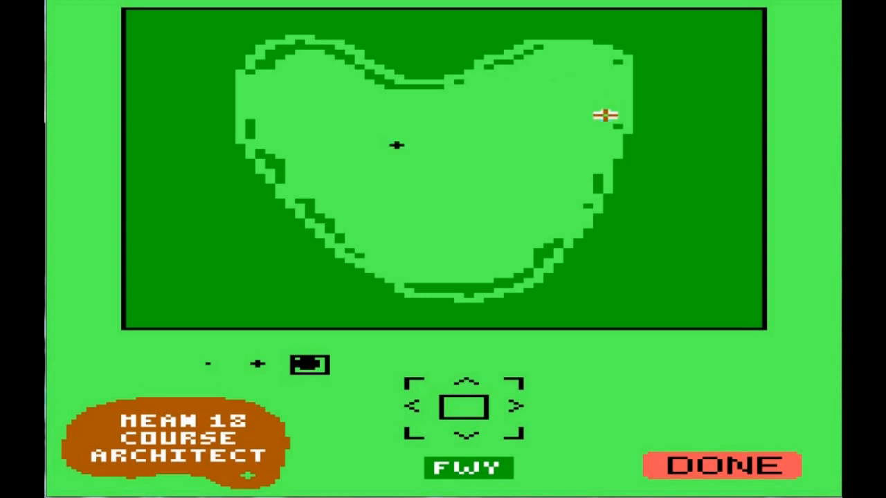
# Fill the remaining fairway gaps along the heart's edges with flat green using the smallest brush
pyautogui.click(209, 364)
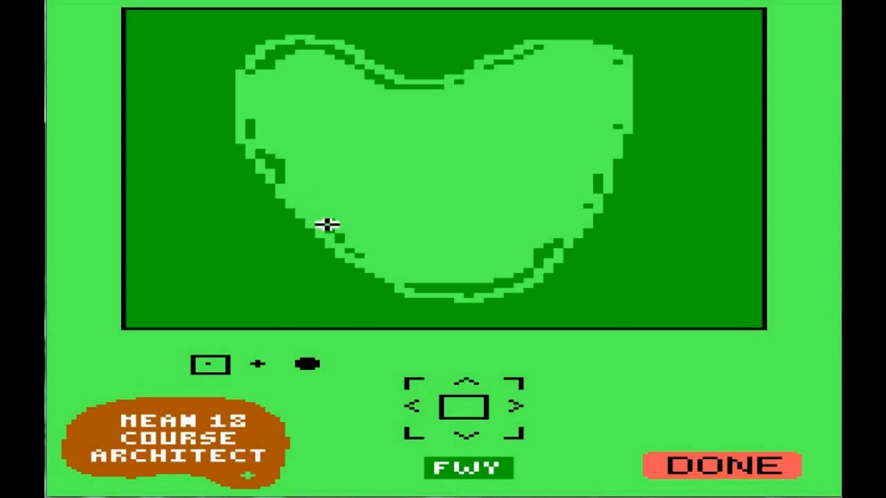
pyautogui.moveTo(327, 219); pyautogui.dragTo(357, 250)
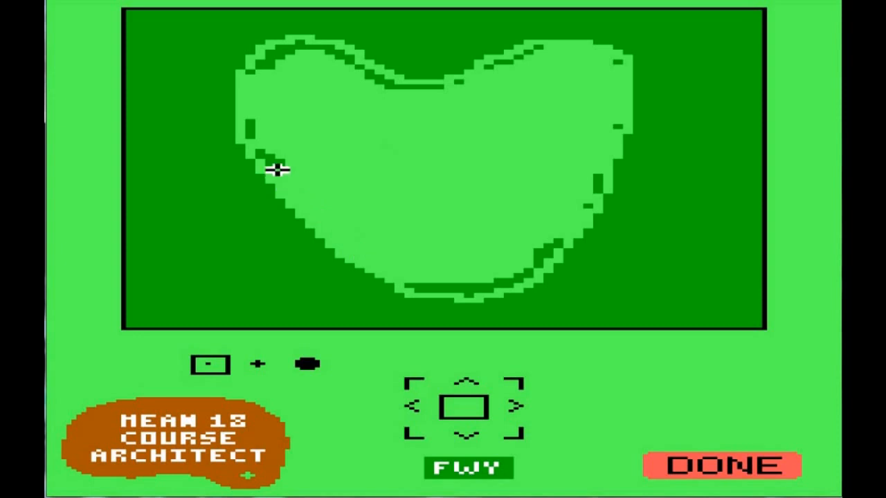
pyautogui.moveTo(249, 131); pyautogui.dragTo(257, 145)
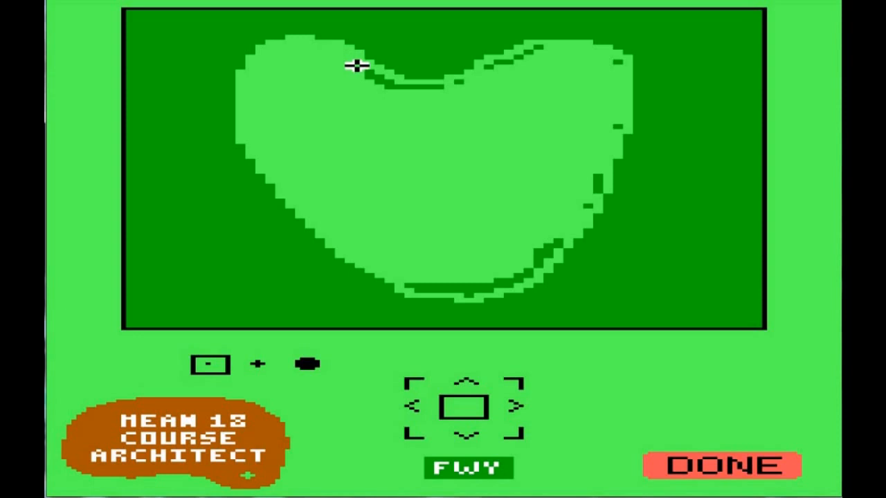
pyautogui.moveTo(387, 81)
pyautogui.mouseDown()
pyautogui.moveTo(436, 83)
pyautogui.moveTo(376, 80)
pyautogui.mouseUp()
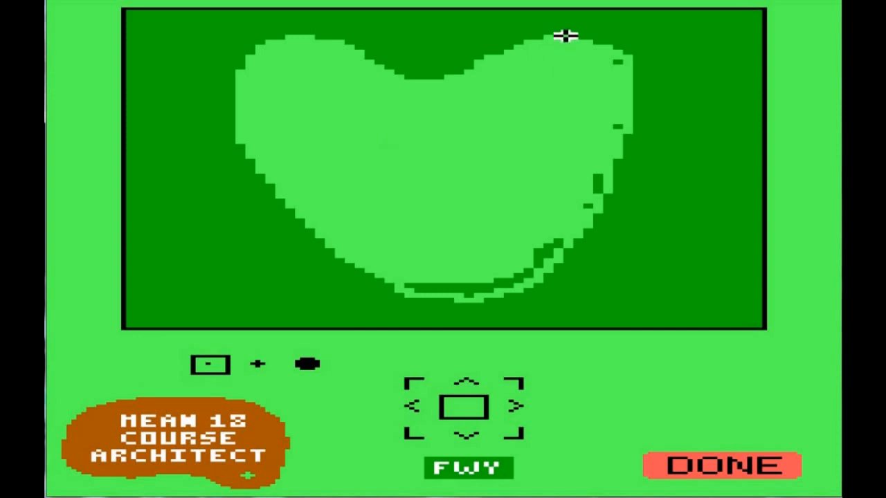
pyautogui.click(616, 61)
pyautogui.click(615, 126)
pyautogui.moveTo(606, 135); pyautogui.dragTo(586, 205)
pyautogui.click(595, 185)
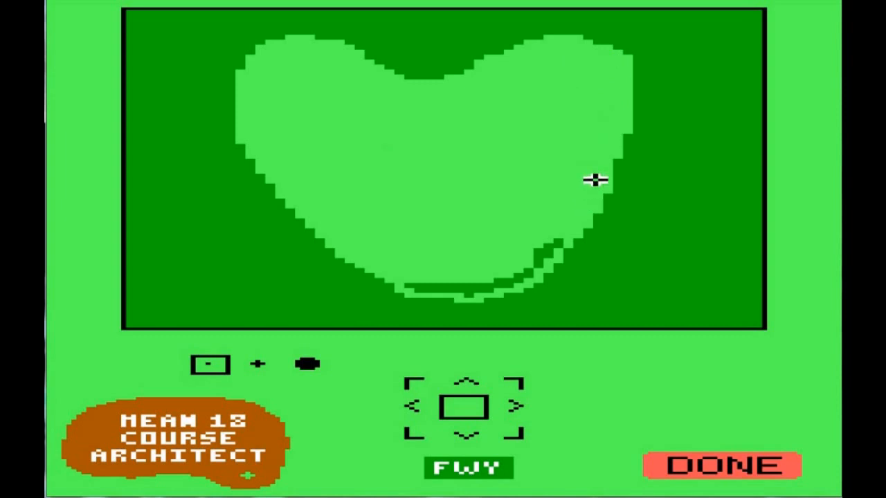
pyautogui.moveTo(556, 250)
pyautogui.mouseDown()
pyautogui.moveTo(506, 279)
pyautogui.moveTo(416, 289)
pyautogui.moveTo(486, 284)
pyautogui.moveTo(545, 245)
pyautogui.mouseUp()
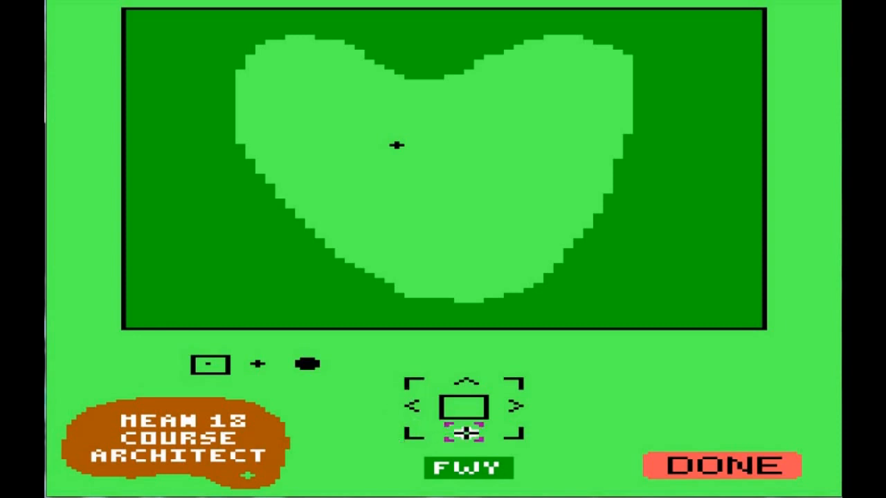
# Try to paint downward-slope bands across the heart-shaped green with the large, medium and small brushes
pyautogui.click(466, 432)
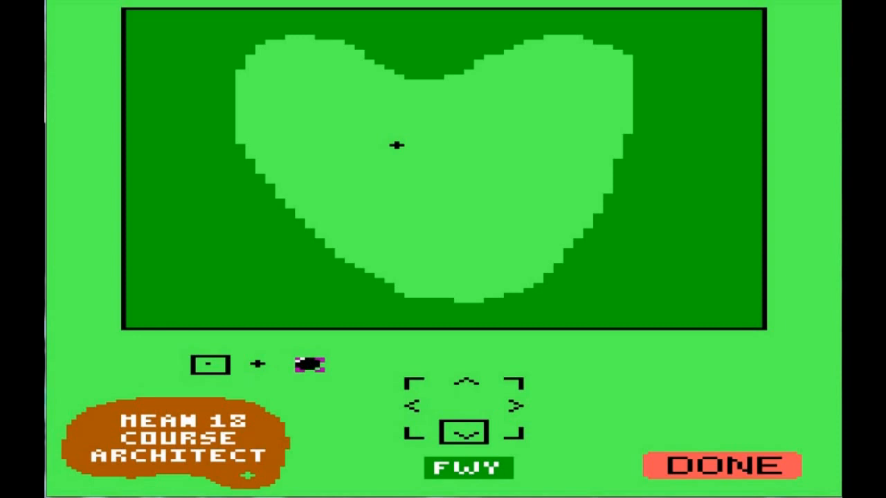
pyautogui.click(309, 365)
pyautogui.moveTo(367, 200); pyautogui.dragTo(536, 196)
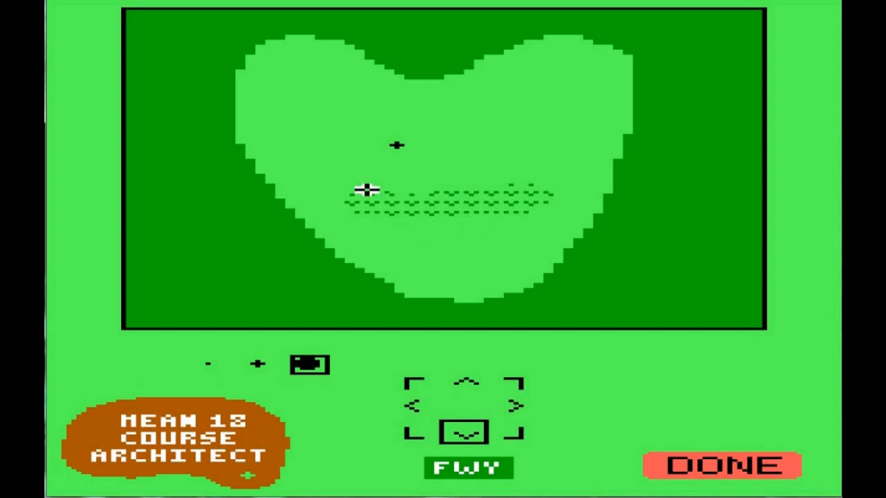
pyautogui.moveTo(391, 228); pyautogui.dragTo(519, 223)
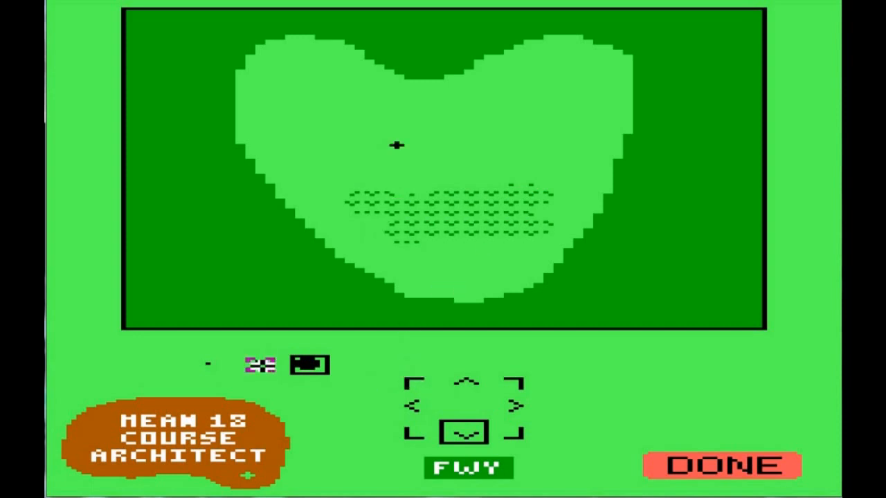
pyautogui.click(259, 365)
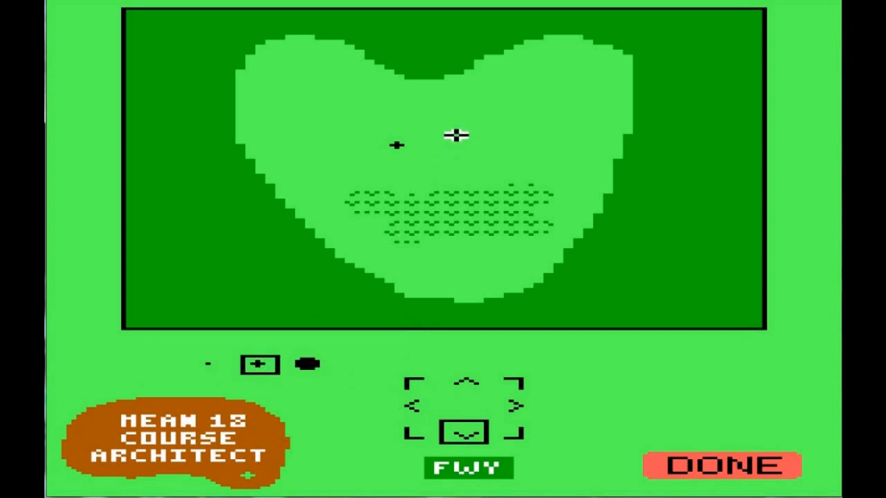
pyautogui.moveTo(576, 86)
pyautogui.mouseDown()
pyautogui.moveTo(505, 105)
pyautogui.moveTo(437, 105)
pyautogui.moveTo(317, 76)
pyautogui.moveTo(287, 81)
pyautogui.mouseUp()
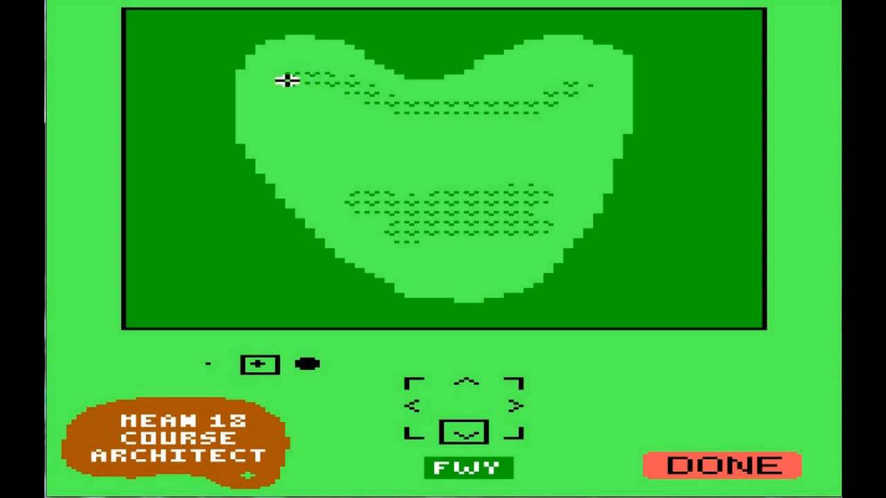
pyautogui.click(207, 363)
pyautogui.moveTo(327, 155); pyautogui.dragTo(566, 141)
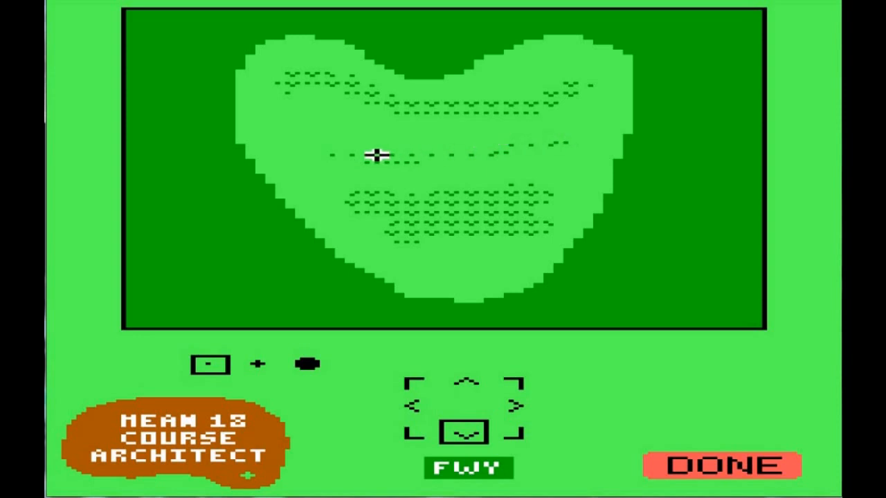
pyautogui.moveTo(308, 141); pyautogui.dragTo(287, 121)
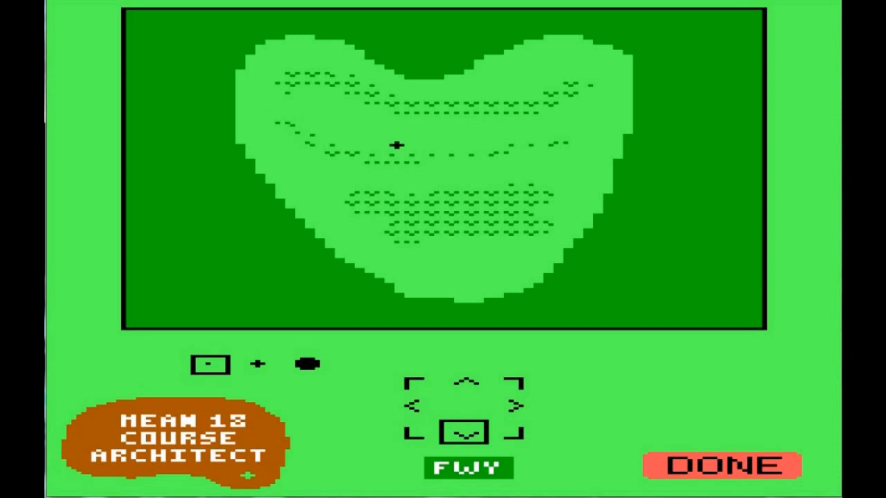
# Repaint all the slope bands as flat green with the largest brush
pyautogui.click(458, 406)
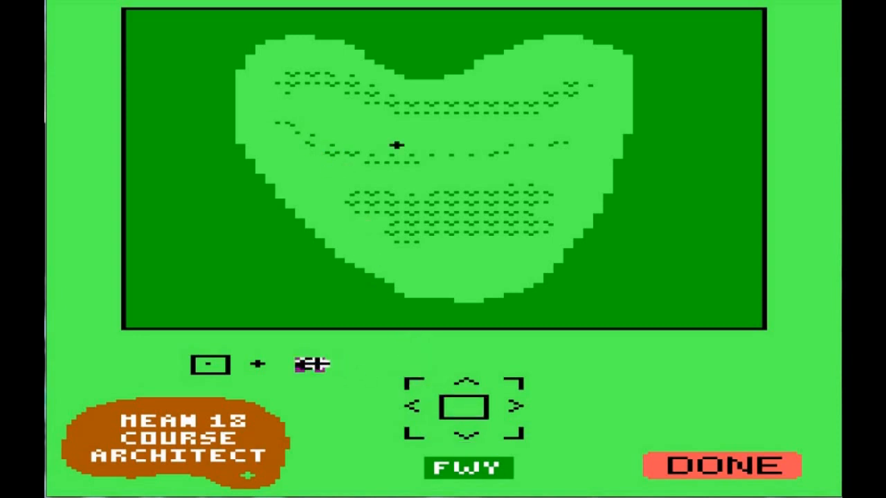
pyautogui.click(312, 365)
pyautogui.moveTo(408, 236)
pyautogui.mouseDown()
pyautogui.moveTo(356, 198)
pyautogui.moveTo(523, 189)
pyautogui.moveTo(524, 214)
pyautogui.moveTo(416, 224)
pyautogui.moveTo(524, 214)
pyautogui.moveTo(534, 223)
pyautogui.moveTo(546, 144)
pyautogui.moveTo(416, 159)
pyautogui.moveTo(316, 138)
pyautogui.moveTo(298, 110)
pyautogui.moveTo(317, 69)
pyautogui.moveTo(355, 93)
pyautogui.moveTo(484, 109)
pyautogui.moveTo(566, 100)
pyautogui.moveTo(587, 86)
pyautogui.mouseUp()
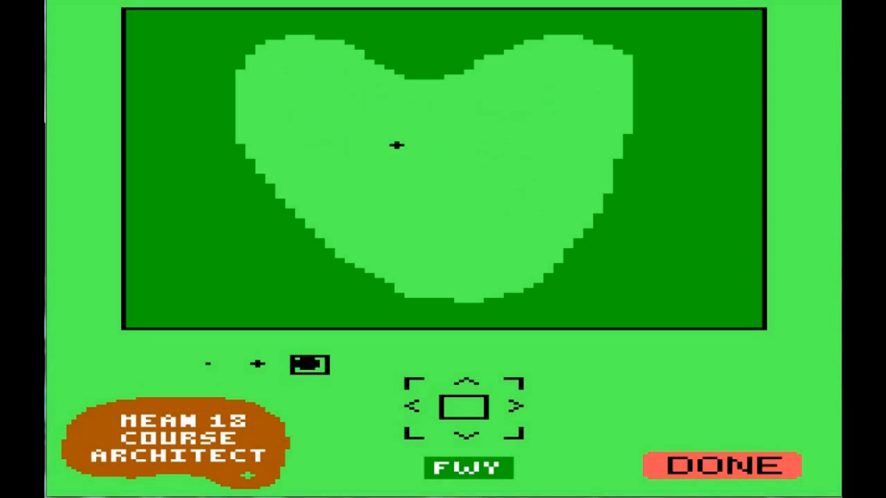
# Paint two thin downward-slope lines following the heart's upper edge with the smallest brush
pyautogui.click(208, 363)
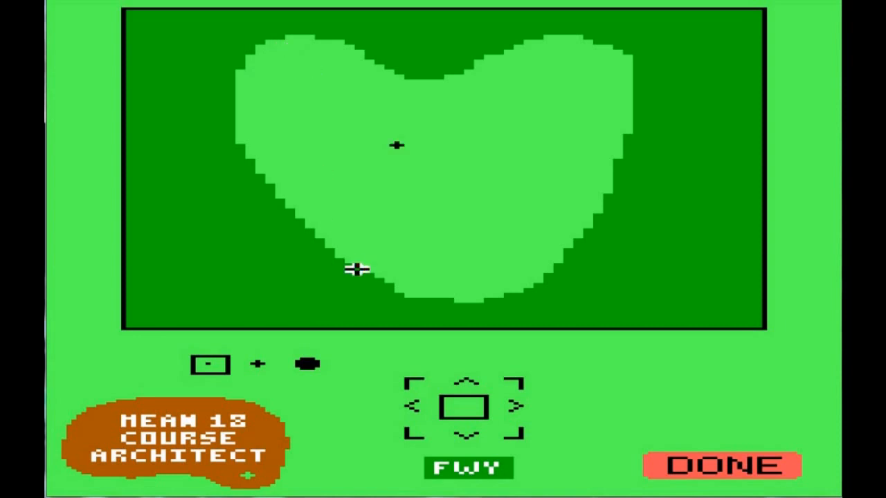
pyautogui.click(466, 433)
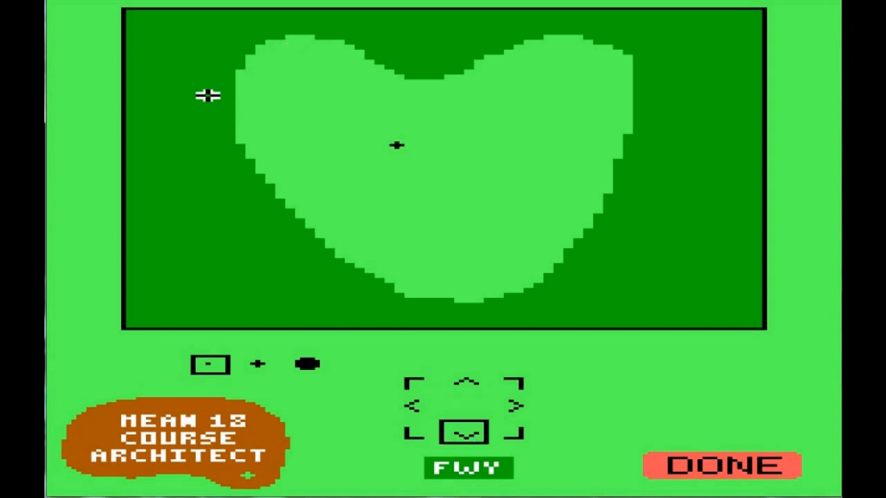
pyautogui.moveTo(258, 65)
pyautogui.mouseDown()
pyautogui.moveTo(277, 49)
pyautogui.moveTo(328, 49)
pyautogui.moveTo(388, 85)
pyautogui.moveTo(437, 89)
pyautogui.moveTo(506, 75)
pyautogui.moveTo(575, 43)
pyautogui.moveTo(606, 56)
pyautogui.mouseUp()
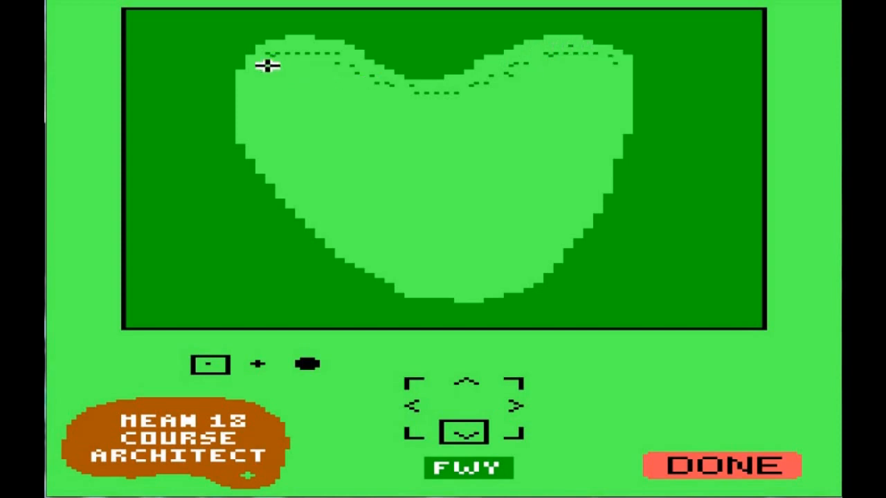
pyautogui.moveTo(258, 76)
pyautogui.mouseDown()
pyautogui.moveTo(257, 95)
pyautogui.moveTo(307, 81)
pyautogui.moveTo(395, 115)
pyautogui.moveTo(447, 121)
pyautogui.moveTo(537, 91)
pyautogui.mouseUp()
pyautogui.moveTo(566, 85); pyautogui.dragTo(605, 85)
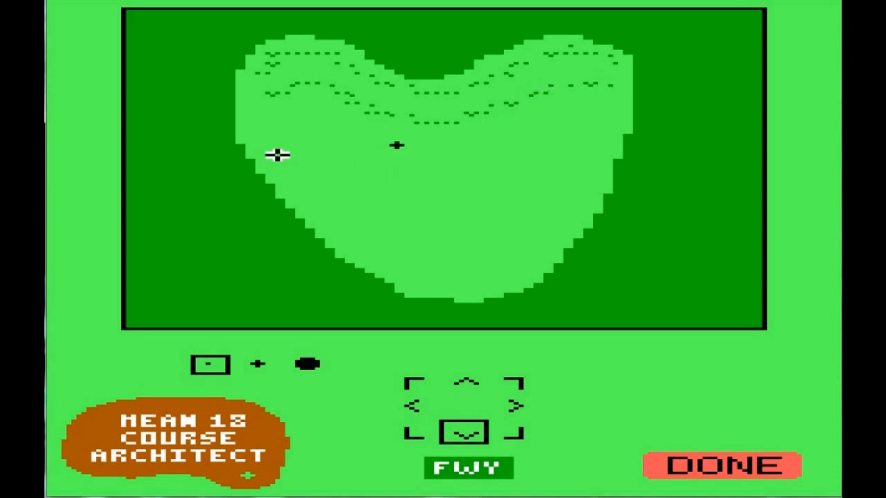
# Line the heart's lower and side edges with downward slope, scatter slope dots across its interior, and return to the hole editor
pyautogui.moveTo(267, 150)
pyautogui.mouseDown()
pyautogui.moveTo(326, 229)
pyautogui.moveTo(425, 283)
pyautogui.moveTo(486, 283)
pyautogui.moveTo(533, 263)
pyautogui.moveTo(596, 190)
pyautogui.moveTo(595, 170)
pyautogui.mouseUp()
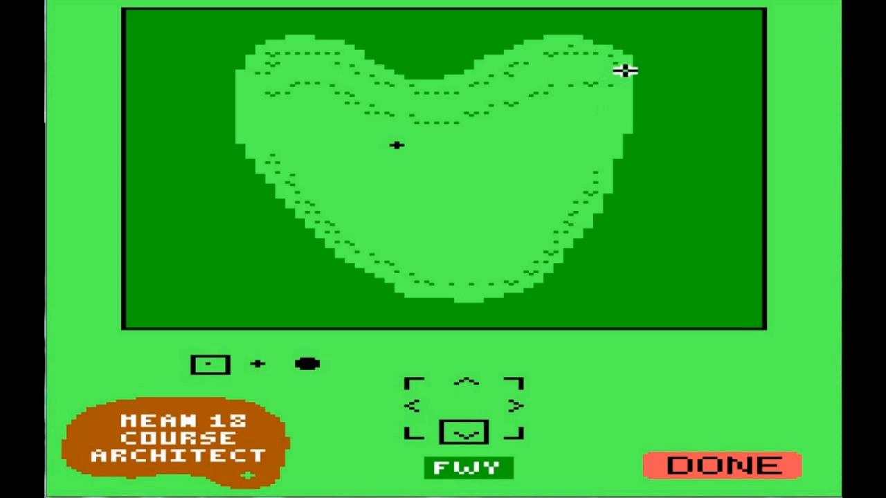
pyautogui.moveTo(615, 60)
pyautogui.mouseDown()
pyautogui.moveTo(614, 111)
pyautogui.moveTo(595, 173)
pyautogui.mouseUp()
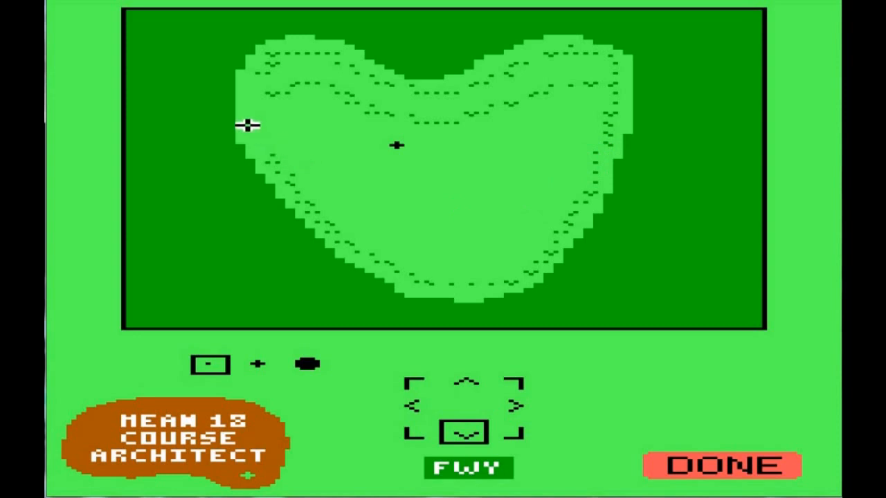
pyautogui.moveTo(256, 95)
pyautogui.mouseDown()
pyautogui.moveTo(245, 89)
pyautogui.moveTo(285, 132)
pyautogui.mouseUp()
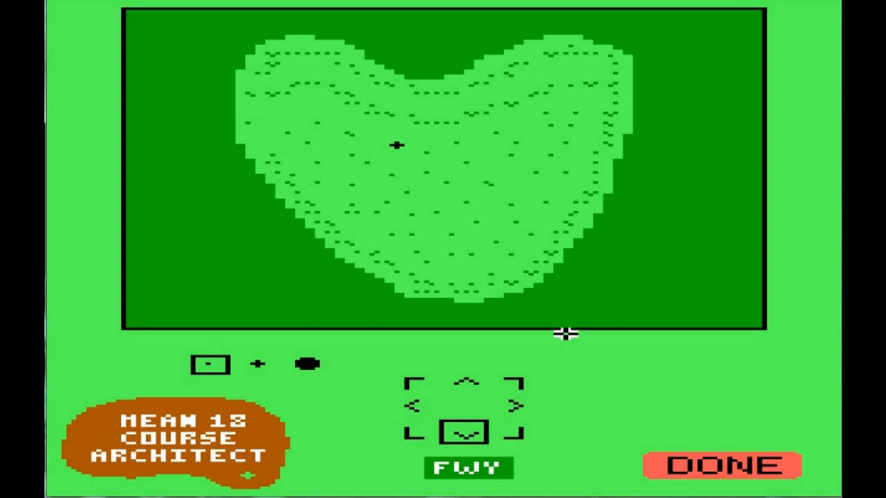
pyautogui.click(690, 453)
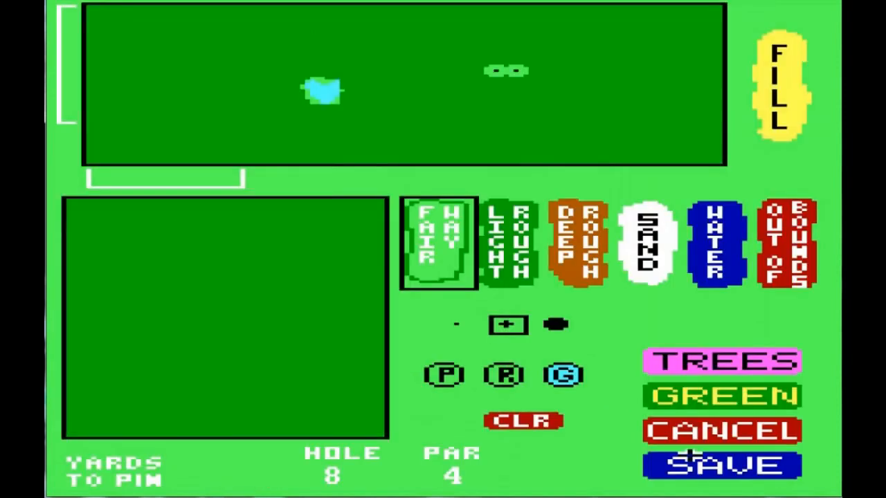
# Open tree placement and remove the shark fin near the map's upper-left corner and the objects just left of the green
pyautogui.click(682, 361)
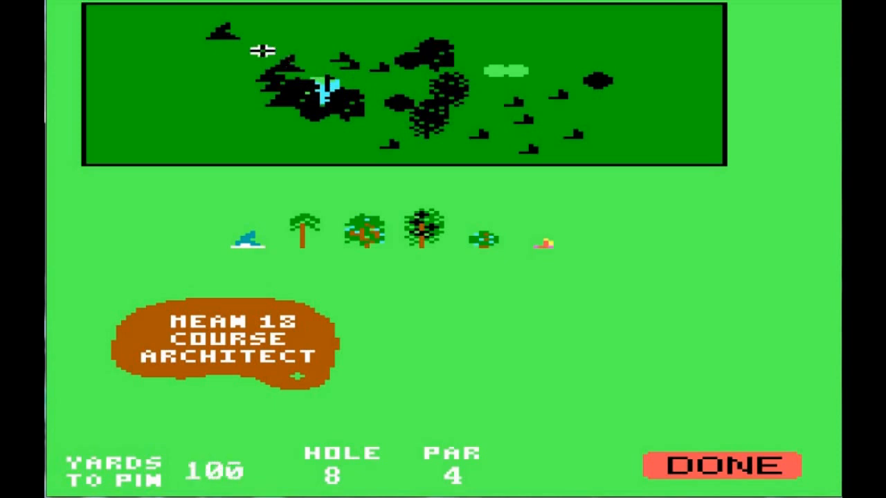
pyautogui.click(224, 31)
pyautogui.click(238, 223)
pyautogui.click(276, 88)
pyautogui.click(272, 177)
pyautogui.click(277, 107)
pyautogui.click(268, 192)
pyautogui.click(288, 88)
pyautogui.click(289, 235)
# Remove the trees covering the green's lower edge and the two large trees in the middle of the map
pyautogui.click(317, 115)
pyautogui.click(307, 173)
pyautogui.click(339, 104)
pyautogui.click(347, 201)
pyautogui.click(446, 88)
pyautogui.click(409, 187)
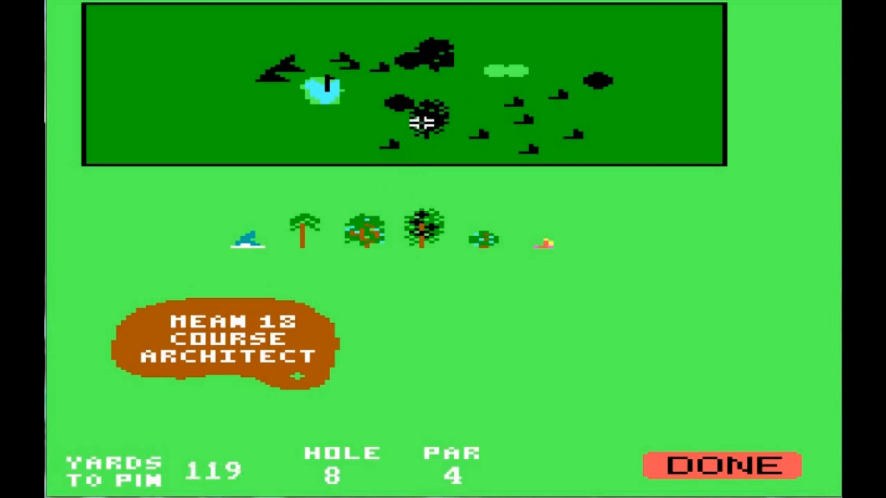
pyautogui.click(424, 119)
pyautogui.click(399, 189)
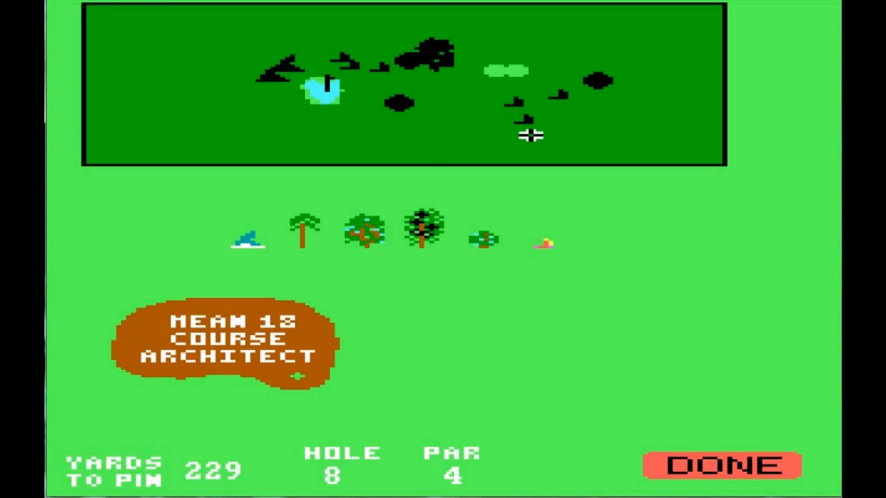
# Remove the bushes, the dark tree cluster and the small fins between the green and the hole's right end
pyautogui.moveTo(524, 177); pyautogui.dragTo(525, 179)
pyautogui.moveTo(600, 83); pyautogui.dragTo(496, 208)
pyautogui.moveTo(400, 103); pyautogui.dragTo(400, 219)
pyautogui.moveTo(418, 60); pyautogui.dragTo(433, 165)
pyautogui.moveTo(385, 137); pyautogui.dragTo(385, 171)
pyautogui.moveTo(350, 63); pyautogui.dragTo(350, 65)
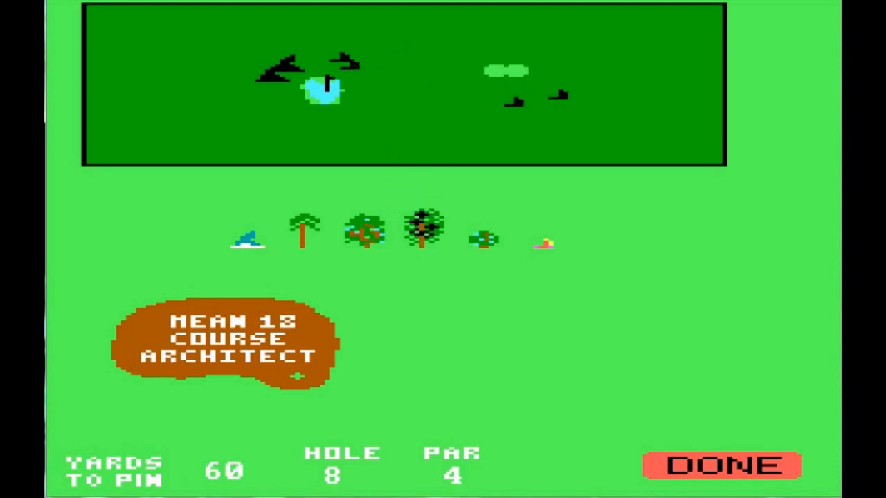
# Remove the remaining objects around the green and the two fins near the tees, and return to the hole editor
pyautogui.moveTo(283, 69); pyautogui.dragTo(286, 176)
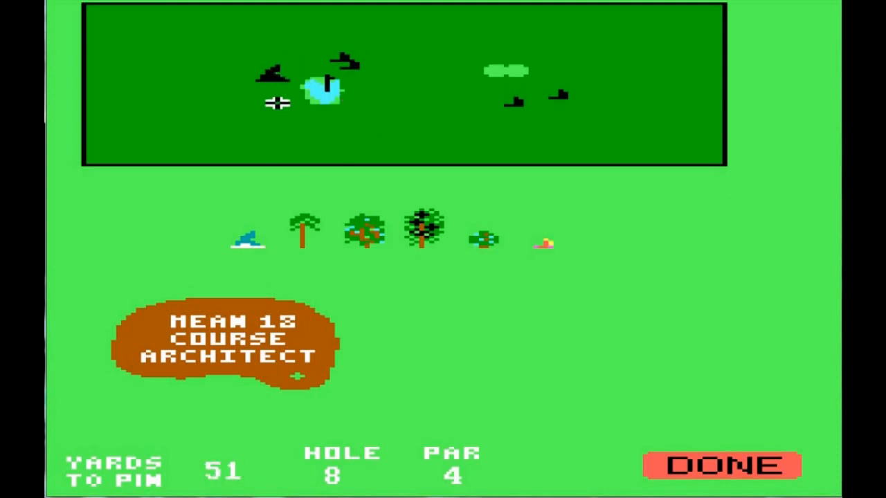
pyautogui.moveTo(272, 76); pyautogui.dragTo(277, 195)
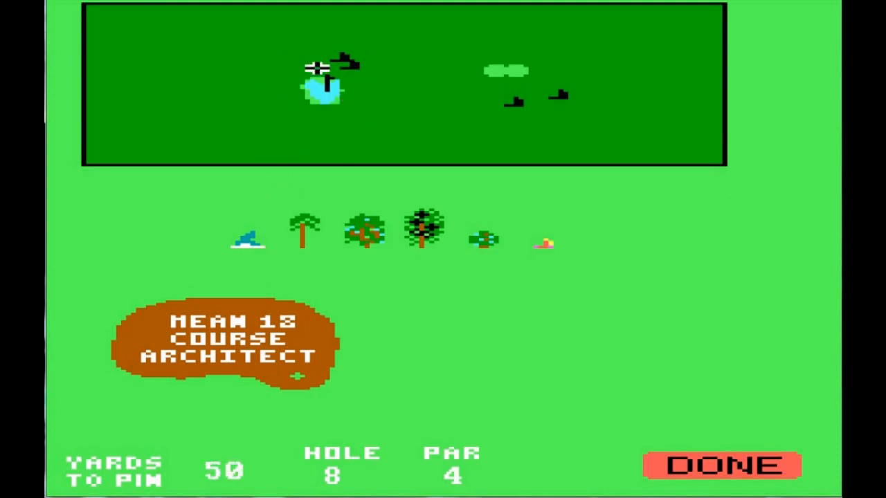
pyautogui.moveTo(343, 58); pyautogui.dragTo(343, 135)
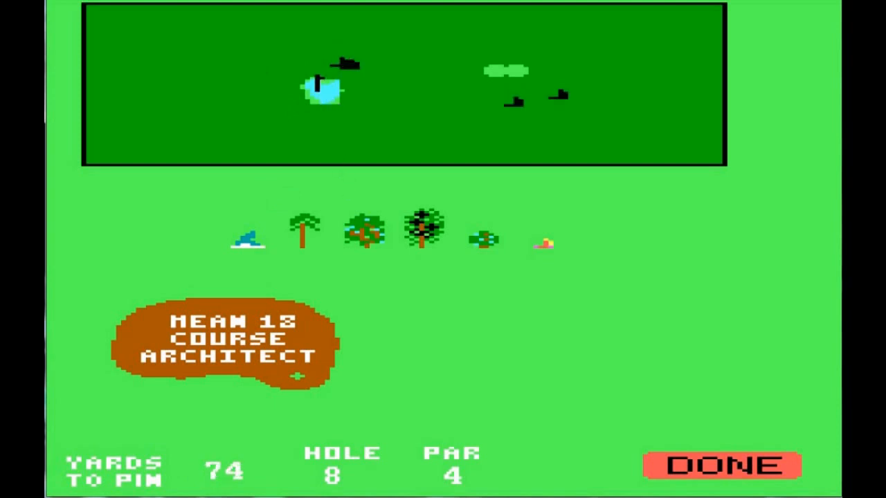
pyautogui.moveTo(350, 182); pyautogui.dragTo(354, 190)
pyautogui.moveTo(352, 67); pyautogui.dragTo(352, 84)
pyautogui.moveTo(354, 171); pyautogui.dragTo(355, 196)
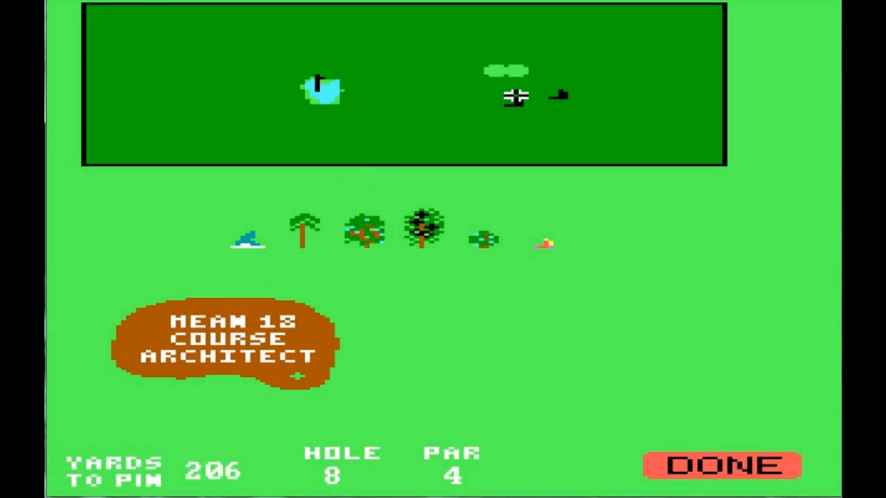
pyautogui.moveTo(514, 115); pyautogui.dragTo(478, 192)
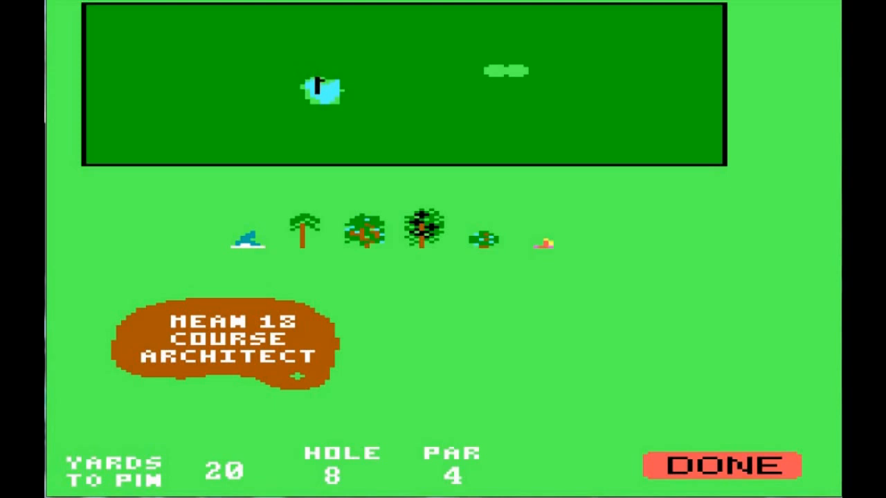
pyautogui.click(694, 458)
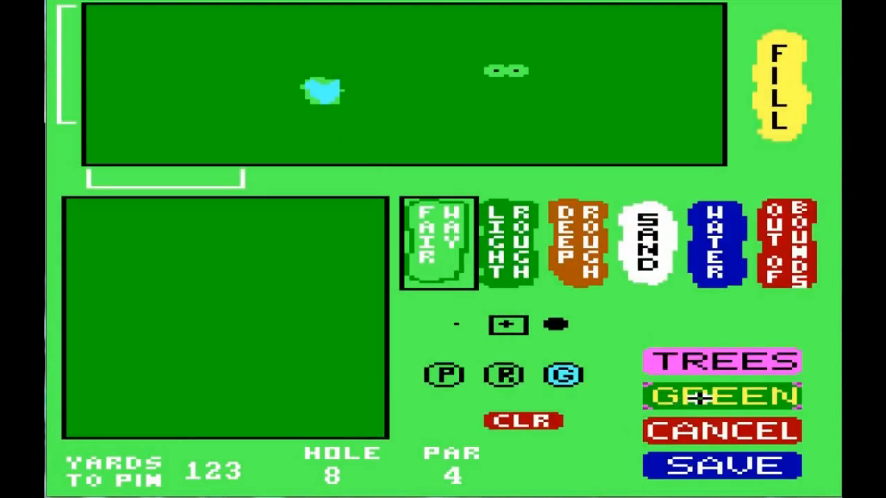
# Move the pin toward the centre of the heart-shaped green and check the flag's position in tree placement
pyautogui.click(700, 397)
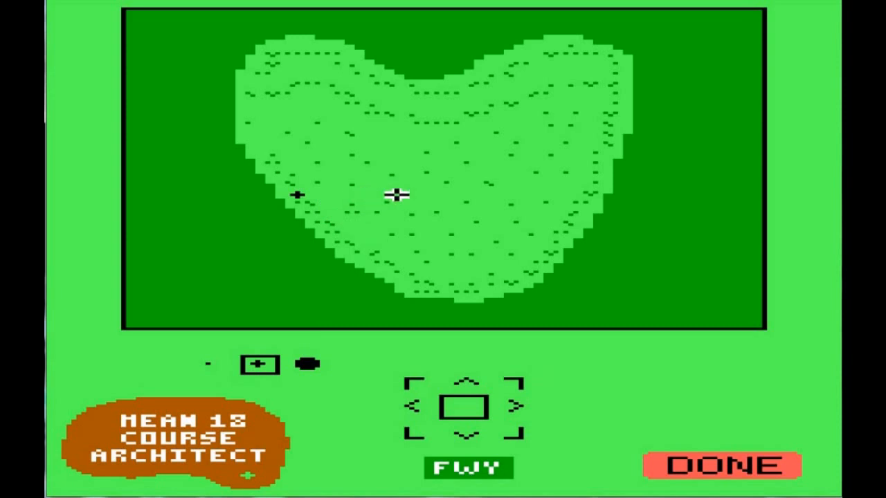
pyautogui.click(682, 475)
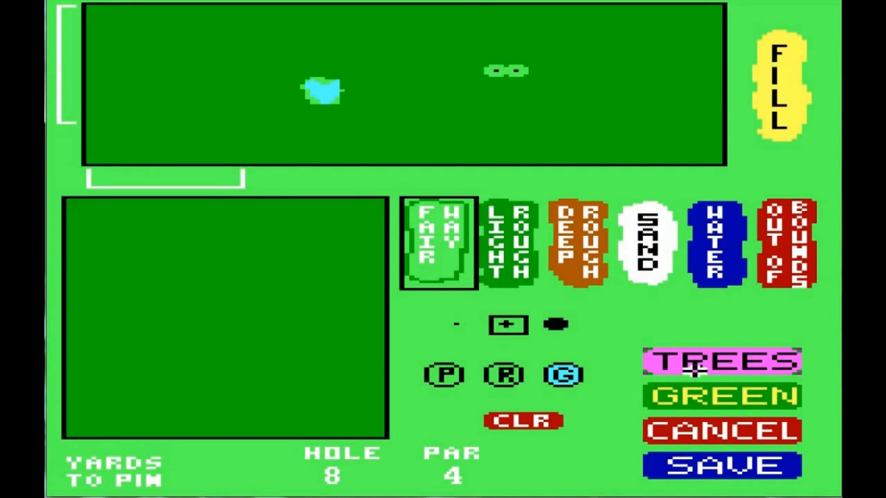
pyautogui.click(696, 367)
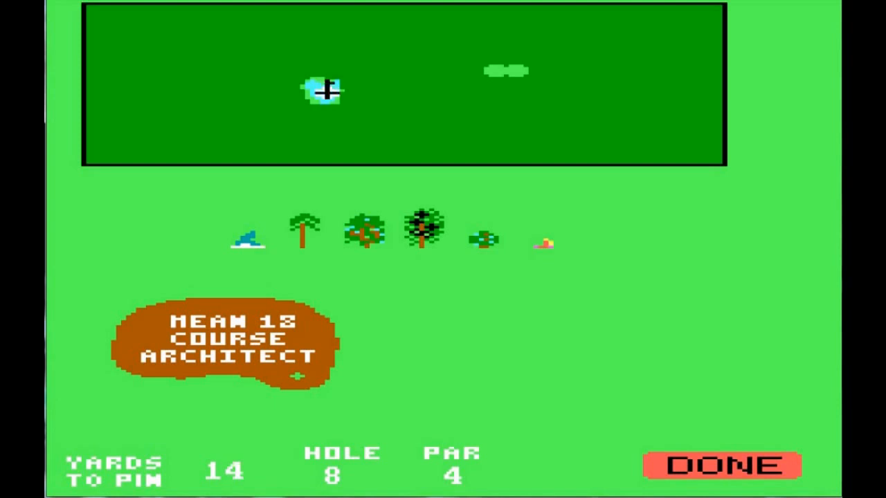
pyautogui.click(679, 466)
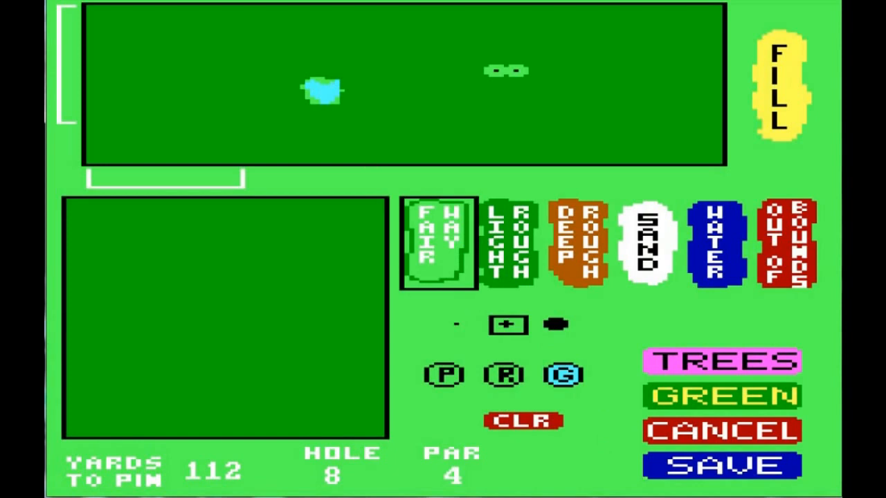
pyautogui.click(690, 364)
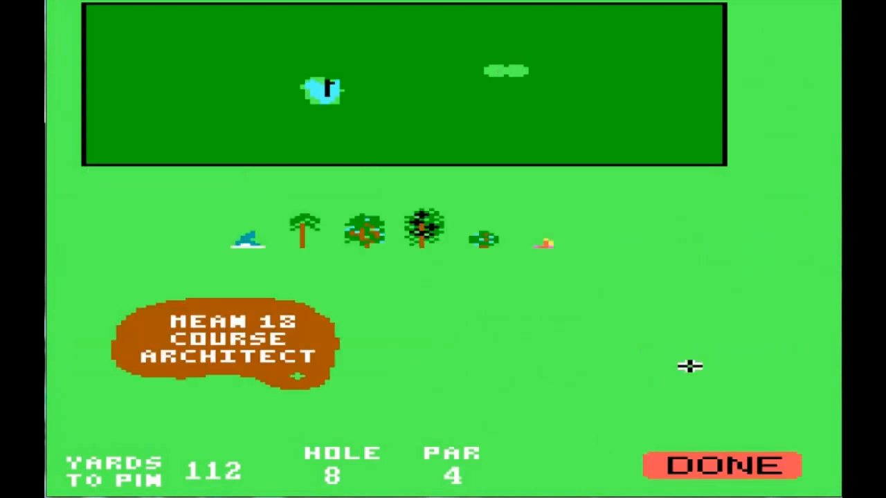
pyautogui.click(675, 459)
# Add a few more downward-slope dots to the heart green's interior with the smallest brush and return to the hole editor
pyautogui.click(683, 390)
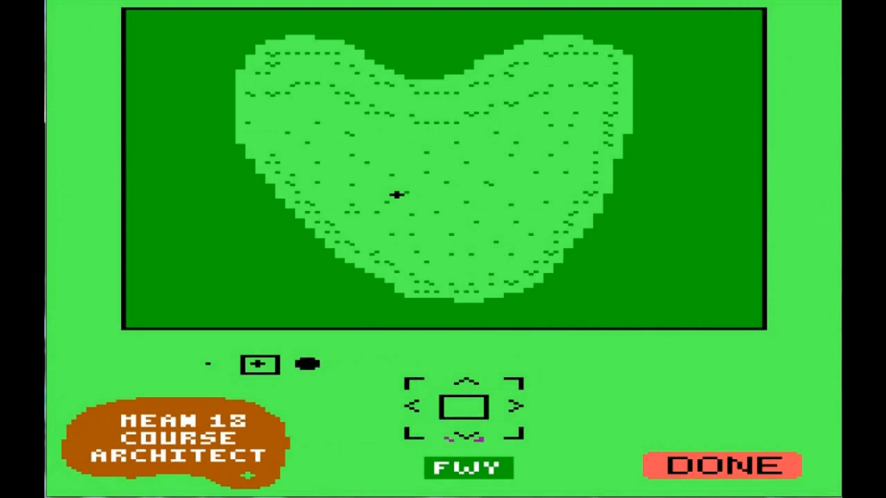
pyautogui.click(463, 432)
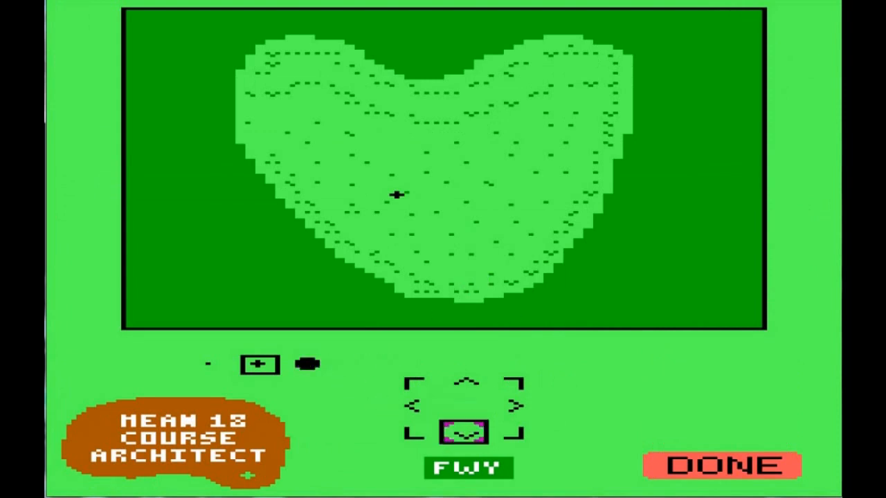
pyautogui.click(211, 361)
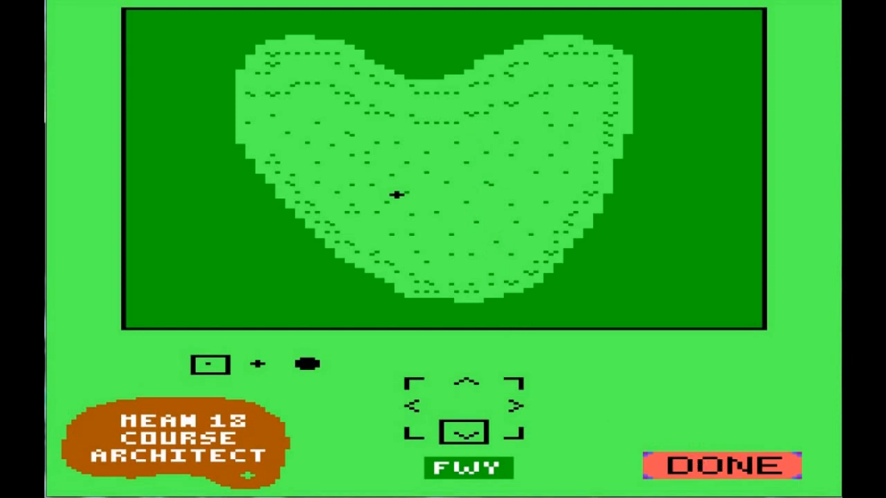
pyautogui.click(722, 466)
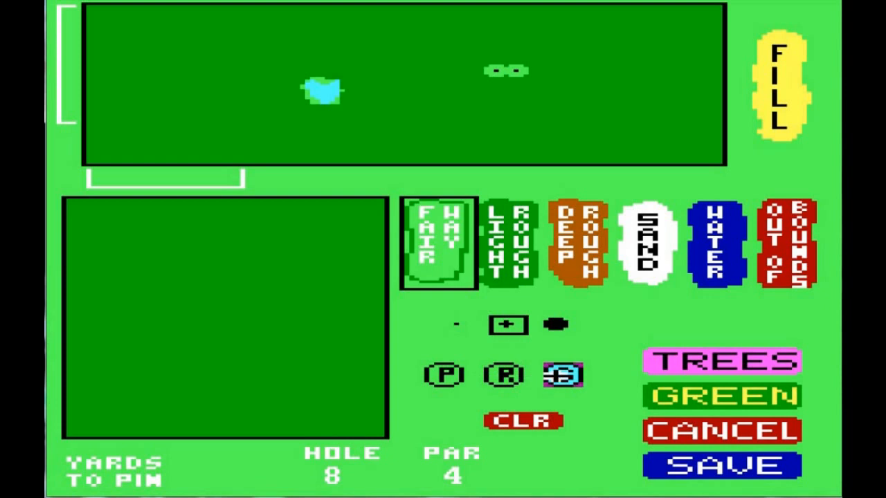
# Relocate the green to the map's lower-left area and cover the old green's fairway patch with light rough using the largest brush
pyautogui.click(561, 376)
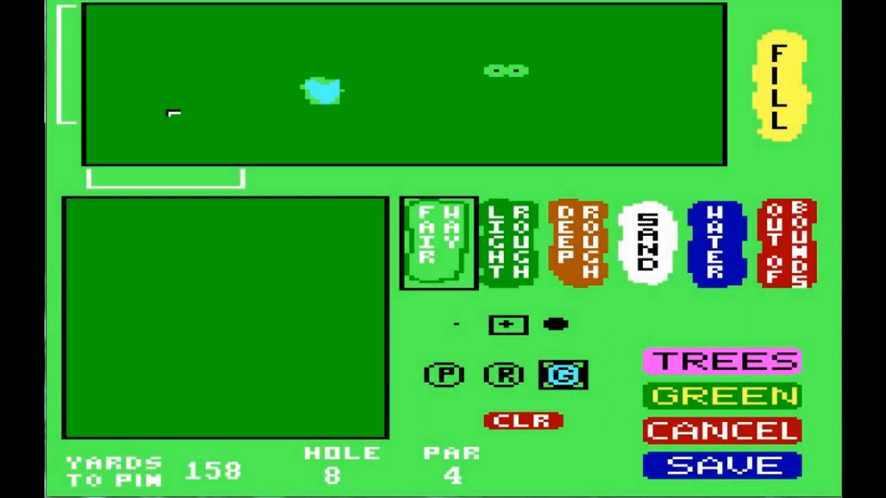
pyautogui.click(173, 112)
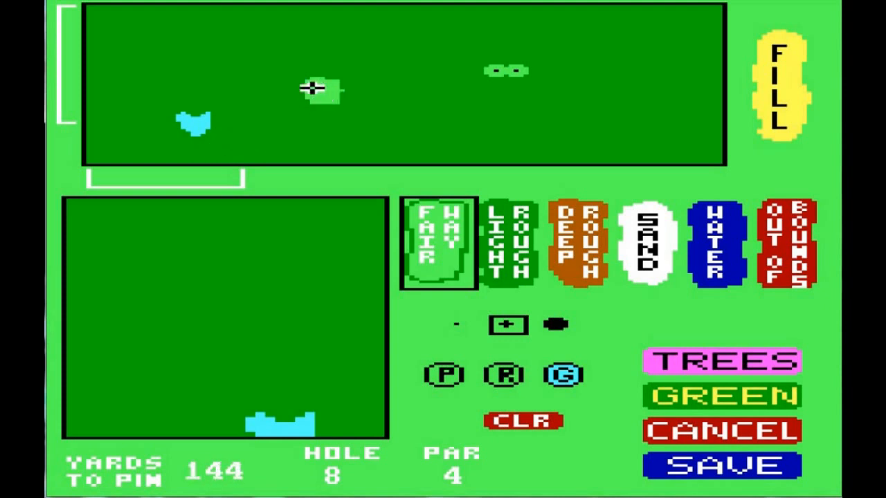
pyautogui.click(493, 270)
pyautogui.click(559, 326)
pyautogui.moveTo(340, 106)
pyautogui.mouseDown()
pyautogui.moveTo(323, 75)
pyautogui.moveTo(311, 99)
pyautogui.mouseUp()
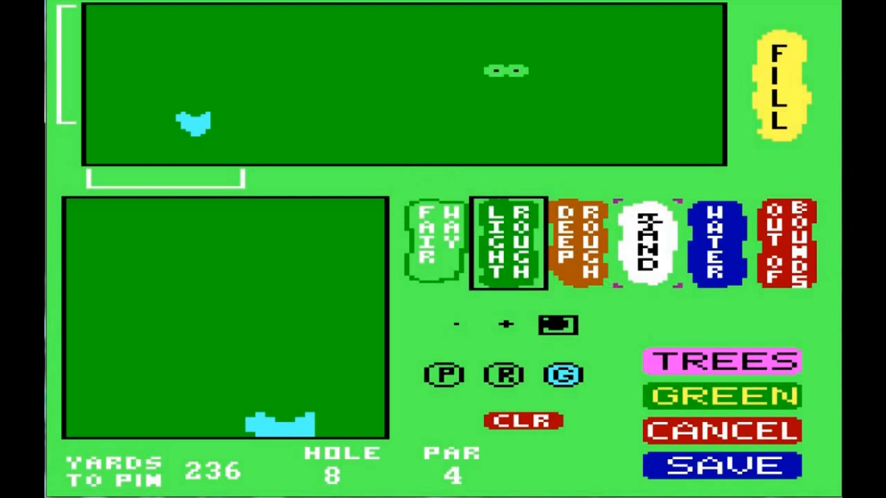
# Scatter small sand spots across the light rough over the whole hole with the smallest brush
pyautogui.click(647, 244)
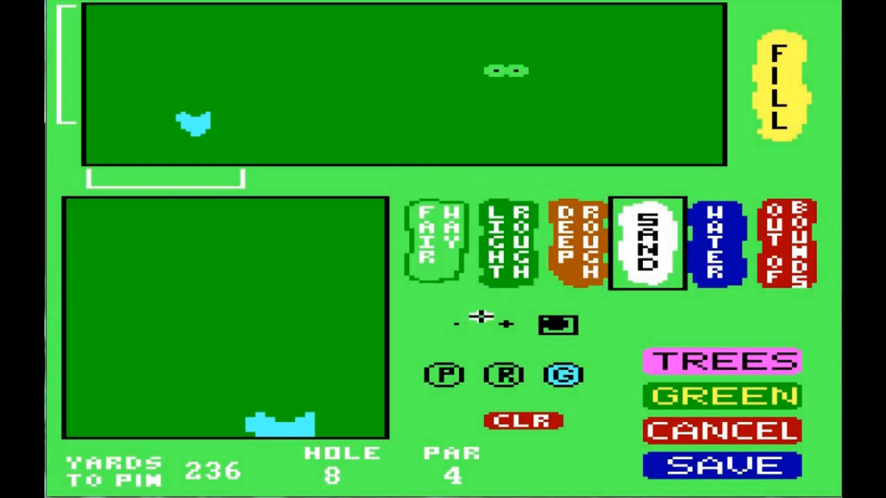
pyautogui.click(458, 325)
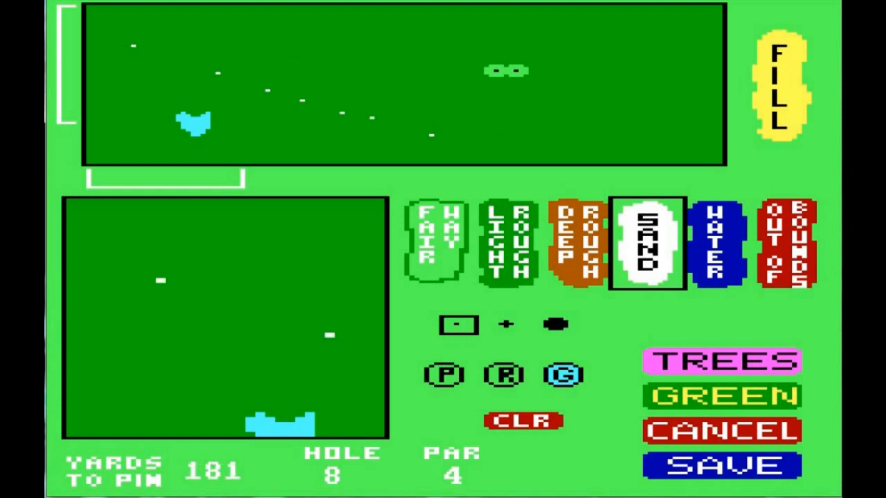
pyautogui.moveTo(346, 60); pyautogui.dragTo(596, 149)
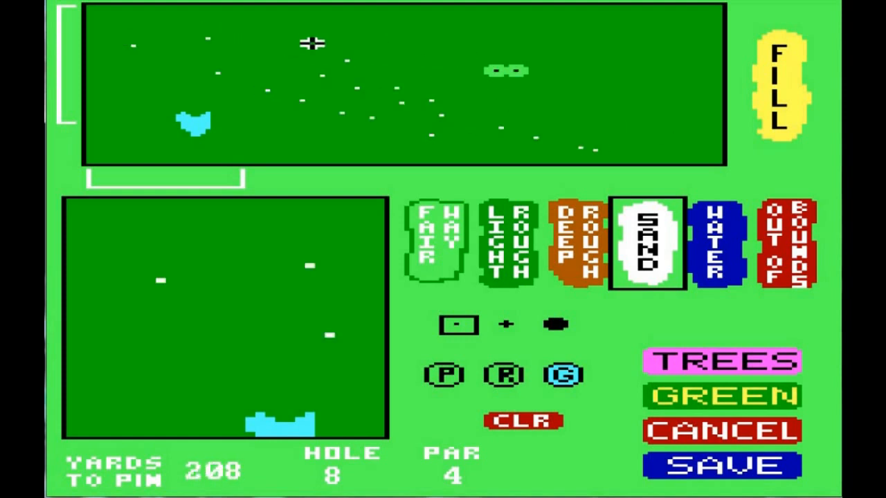
pyautogui.moveTo(213, 31)
pyautogui.mouseDown()
pyautogui.moveTo(502, 32)
pyautogui.moveTo(187, 65)
pyautogui.moveTo(153, 87)
pyautogui.moveTo(377, 178)
pyautogui.moveTo(168, 156)
pyautogui.moveTo(366, 149)
pyautogui.moveTo(113, 134)
pyautogui.moveTo(128, 85)
pyautogui.moveTo(332, 14)
pyautogui.moveTo(178, 16)
pyautogui.moveTo(362, 32)
pyautogui.moveTo(267, 46)
pyautogui.moveTo(337, 61)
pyautogui.moveTo(297, 104)
pyautogui.moveTo(263, 117)
pyautogui.moveTo(535, 128)
pyautogui.moveTo(417, 149)
pyautogui.moveTo(655, 143)
pyautogui.moveTo(476, 91)
pyautogui.moveTo(699, 124)
pyautogui.moveTo(665, 71)
pyautogui.moveTo(432, 37)
pyautogui.moveTo(497, 31)
pyautogui.moveTo(645, 53)
pyautogui.moveTo(496, 71)
pyautogui.moveTo(487, 133)
pyautogui.moveTo(487, 117)
pyautogui.moveTo(481, 125)
pyautogui.moveTo(395, 42)
pyautogui.moveTo(406, 31)
pyautogui.moveTo(301, 39)
pyautogui.moveTo(292, 54)
pyautogui.mouseUp()
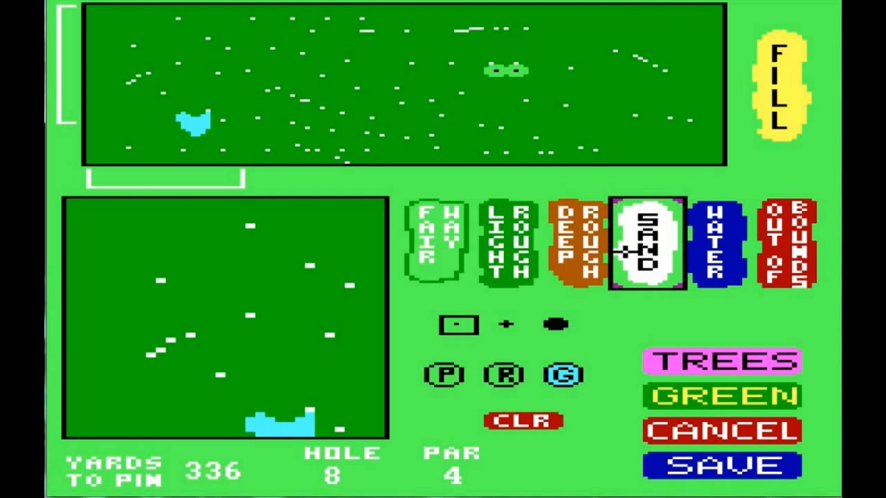
# Draw two roughly parallel curved sand lines around the map's right end and fill the band between them with sand
pyautogui.moveTo(530, 162)
pyautogui.mouseDown()
pyautogui.moveTo(635, 106)
pyautogui.moveTo(651, 86)
pyautogui.moveTo(649, 63)
pyautogui.moveTo(572, 16)
pyautogui.moveTo(467, 29)
pyautogui.moveTo(391, 6)
pyautogui.mouseUp()
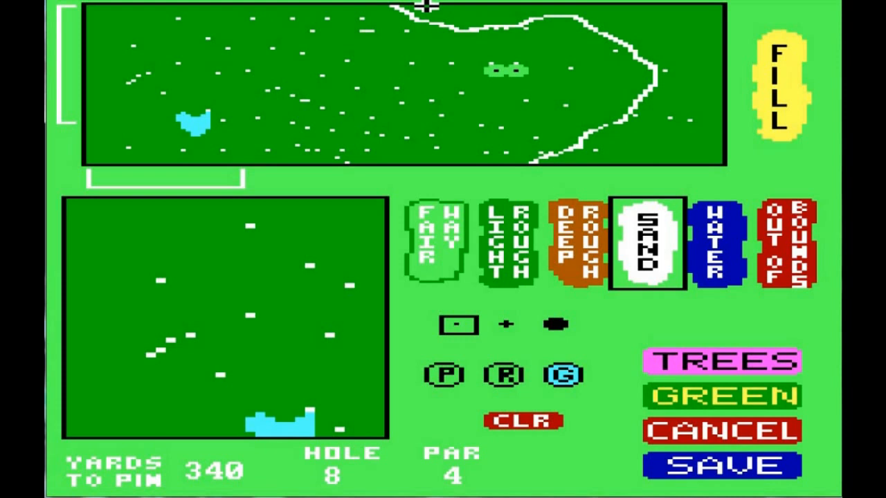
pyautogui.moveTo(432, 6)
pyautogui.mouseDown()
pyautogui.moveTo(585, 12)
pyautogui.moveTo(670, 58)
pyautogui.moveTo(679, 93)
pyautogui.moveTo(630, 139)
pyautogui.moveTo(580, 162)
pyautogui.mouseUp()
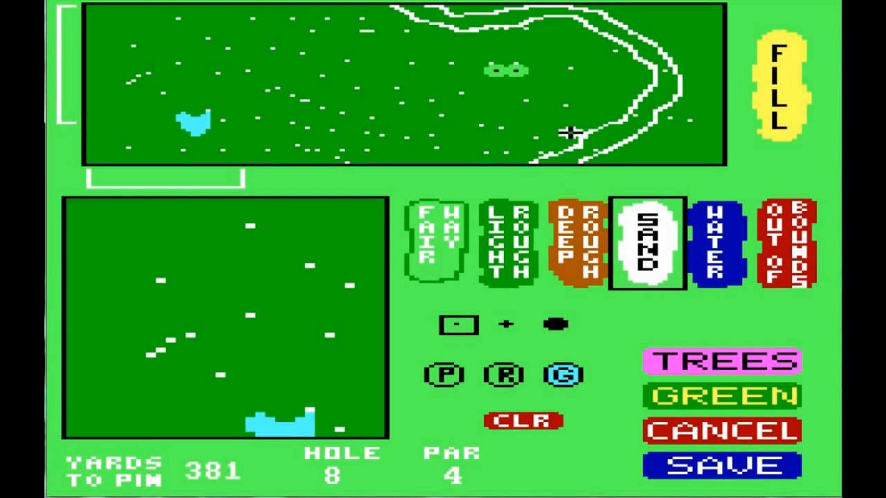
pyautogui.click(759, 93)
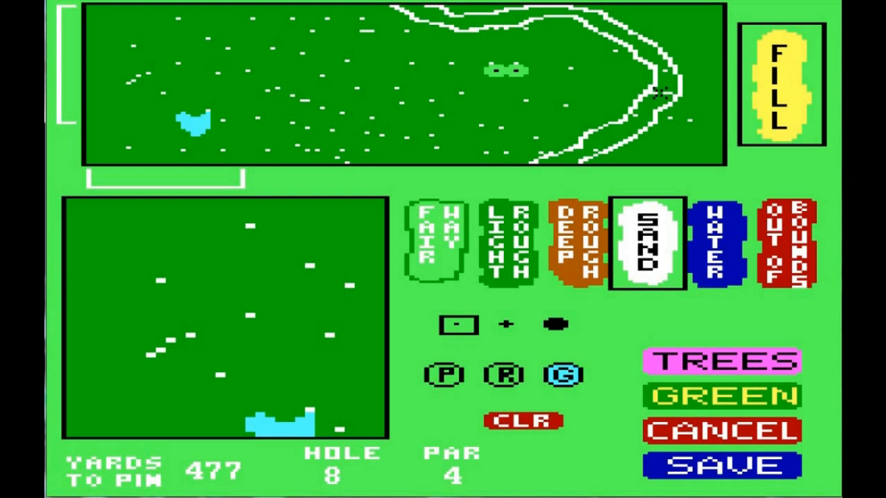
pyautogui.click(660, 93)
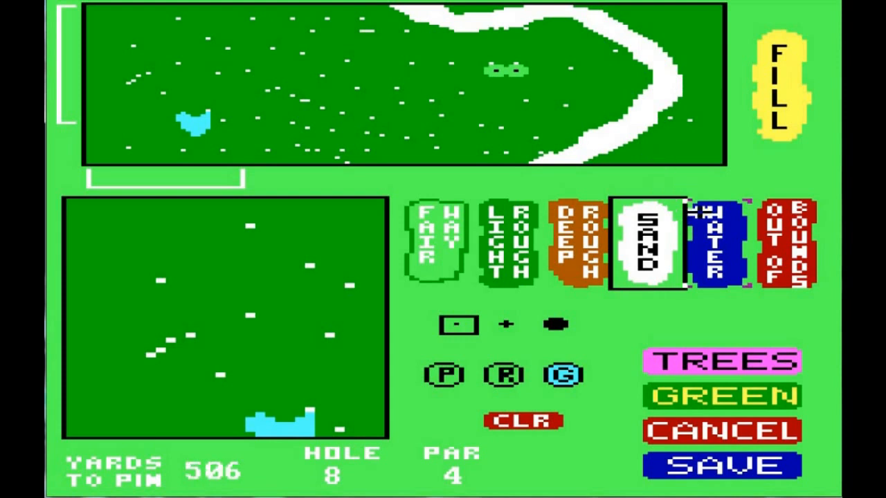
# Fill the area outside the sand band at the map's right end and the small pocket at its upper edge with water
pyautogui.click(700, 211)
pyautogui.click(768, 96)
pyautogui.click(709, 93)
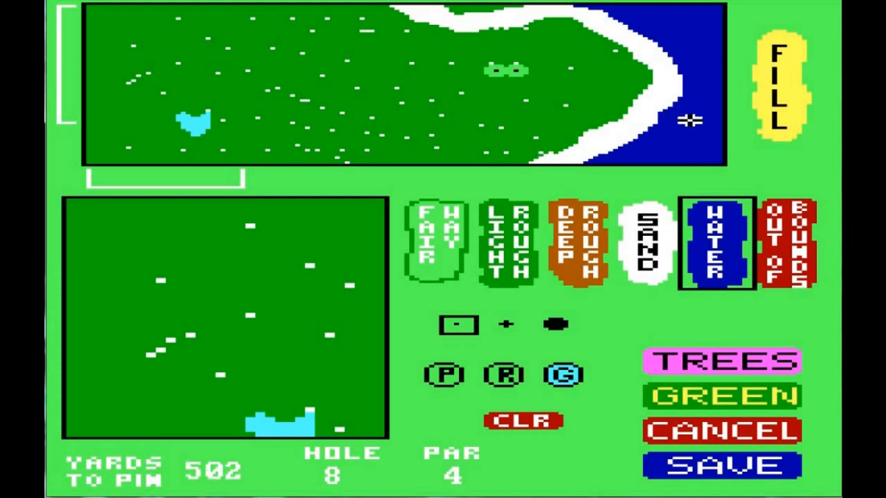
pyautogui.click(768, 94)
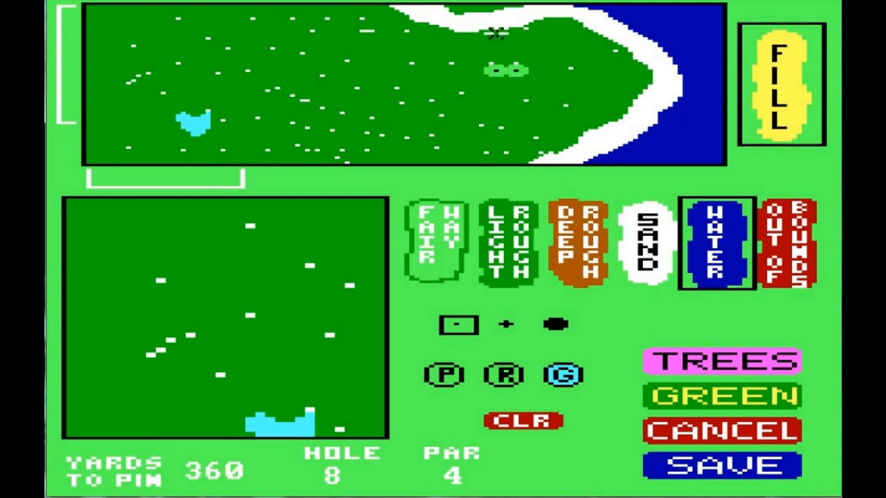
pyautogui.click(481, 7)
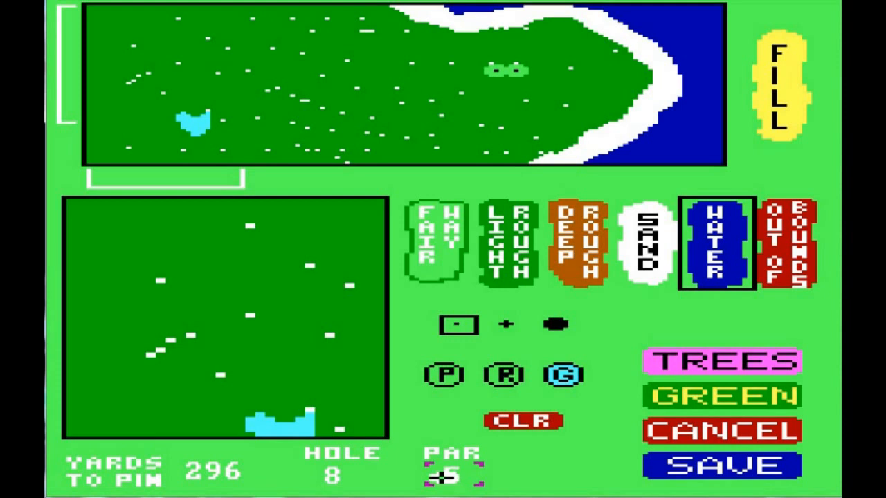
# Cycle the hole's par through 5 and 3 and back to 4
pyautogui.click(448, 475)
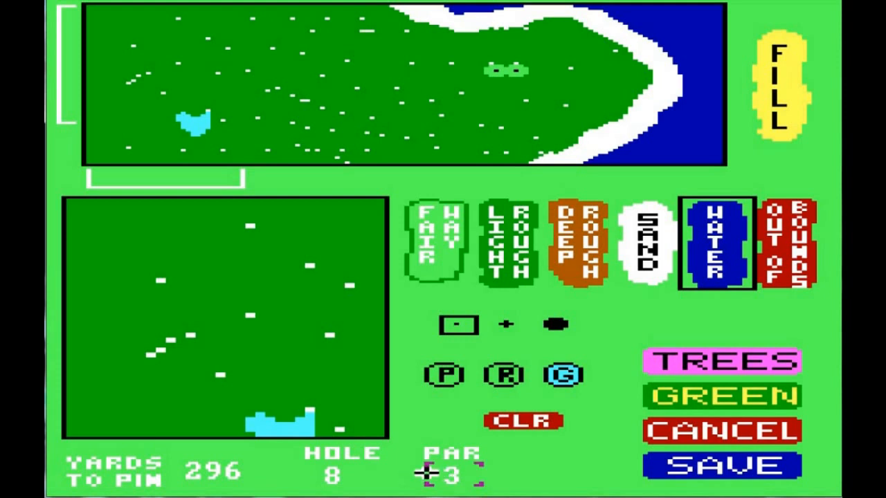
pyautogui.click(436, 471)
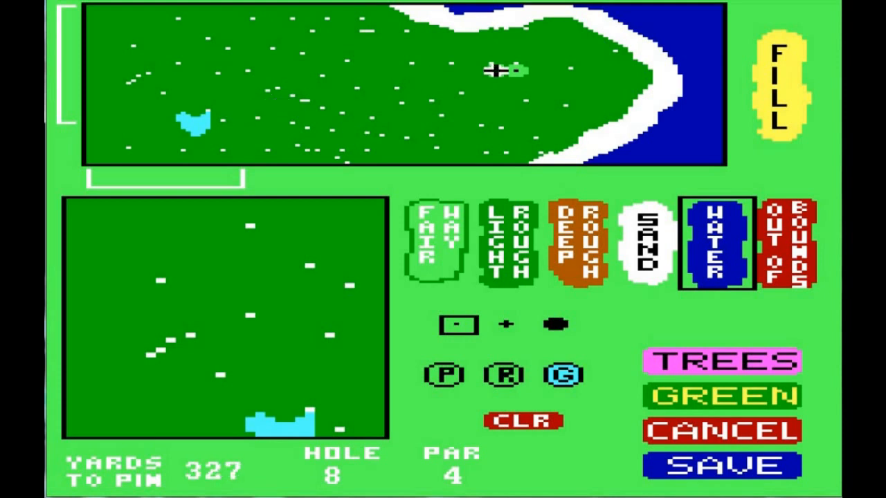
pyautogui.click(494, 70)
# Relocate the P tee to about 427 yards from the pin near the beach and the R tee just beside it towards the green
pyautogui.click(443, 374)
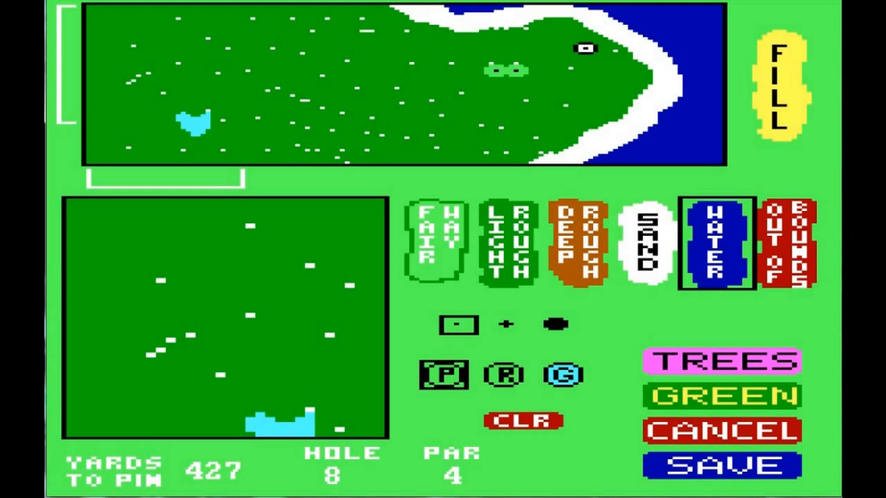
pyautogui.click(586, 49)
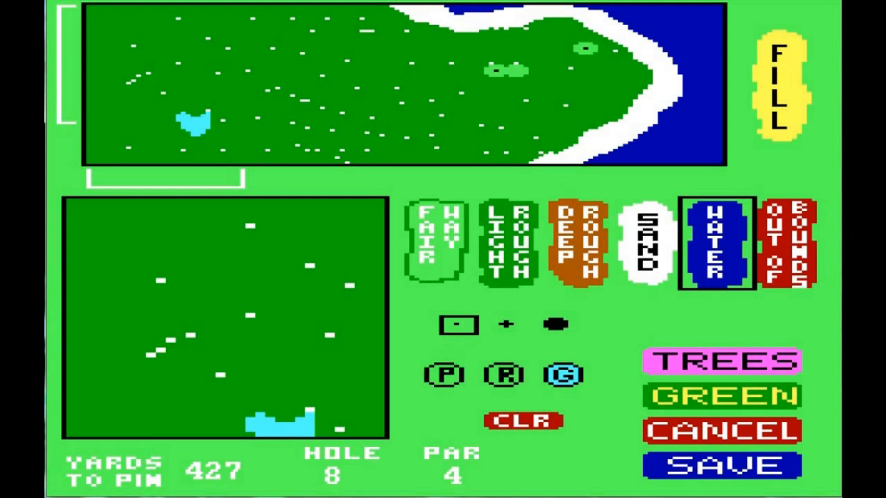
pyautogui.click(503, 374)
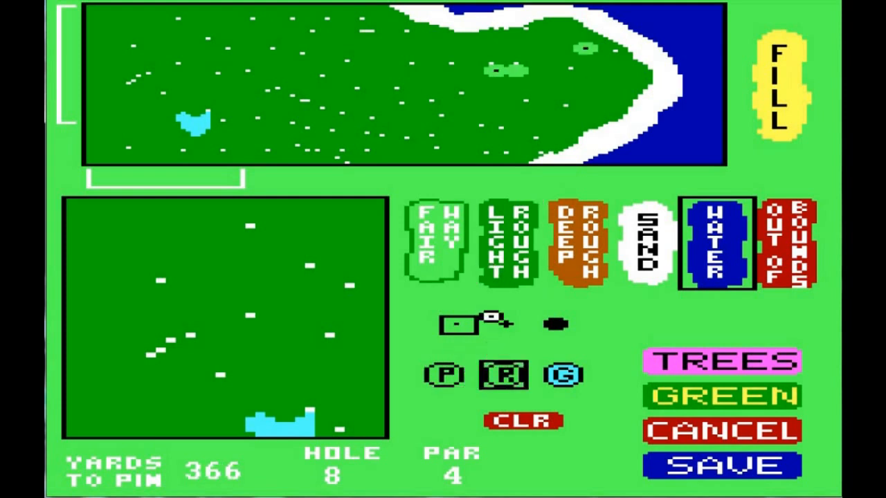
pyautogui.click(560, 55)
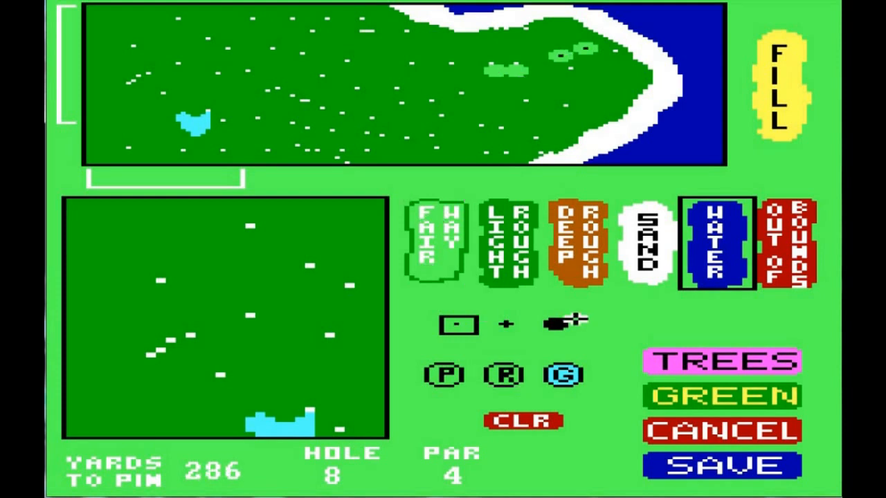
# Paint a winding fairway with the largest brush from the old tee area to just beside the green, covering the stray water blob
pyautogui.click(558, 324)
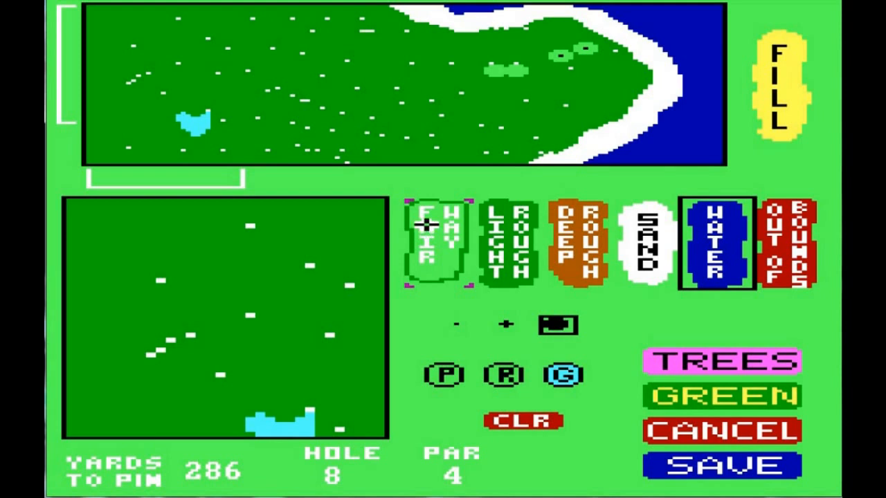
pyautogui.click(490, 75)
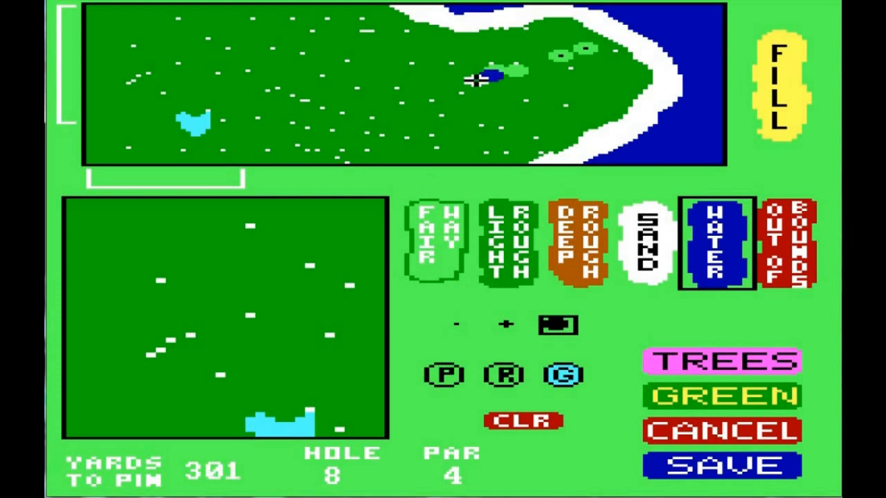
pyautogui.click(445, 236)
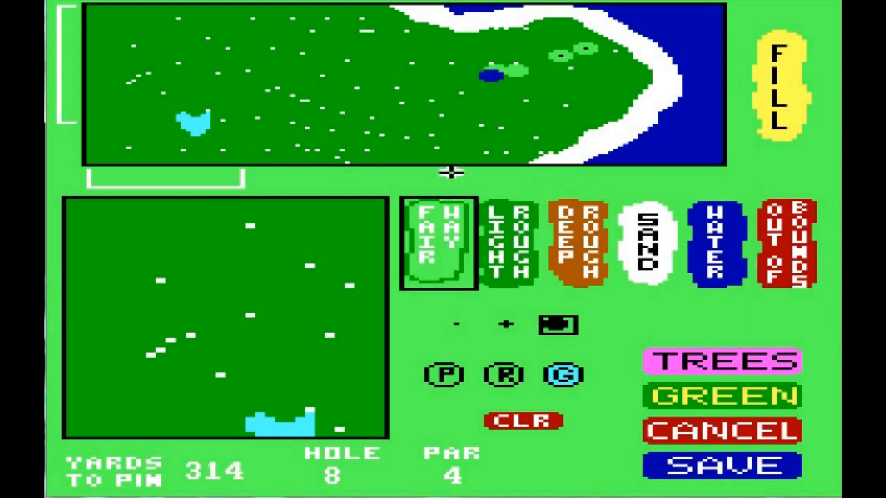
pyautogui.click(490, 75)
pyautogui.moveTo(491, 74)
pyautogui.mouseDown()
pyautogui.moveTo(475, 72)
pyautogui.moveTo(464, 85)
pyautogui.moveTo(481, 83)
pyautogui.moveTo(465, 88)
pyautogui.mouseUp()
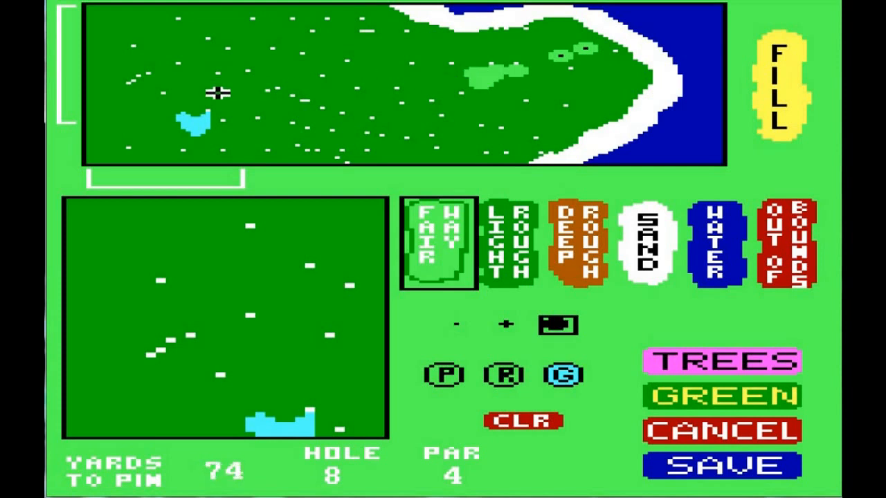
pyautogui.moveTo(217, 93)
pyautogui.mouseDown()
pyautogui.moveTo(242, 81)
pyautogui.moveTo(286, 90)
pyautogui.moveTo(267, 75)
pyautogui.moveTo(297, 76)
pyautogui.moveTo(288, 78)
pyautogui.moveTo(310, 87)
pyautogui.moveTo(312, 75)
pyautogui.moveTo(317, 88)
pyautogui.mouseUp()
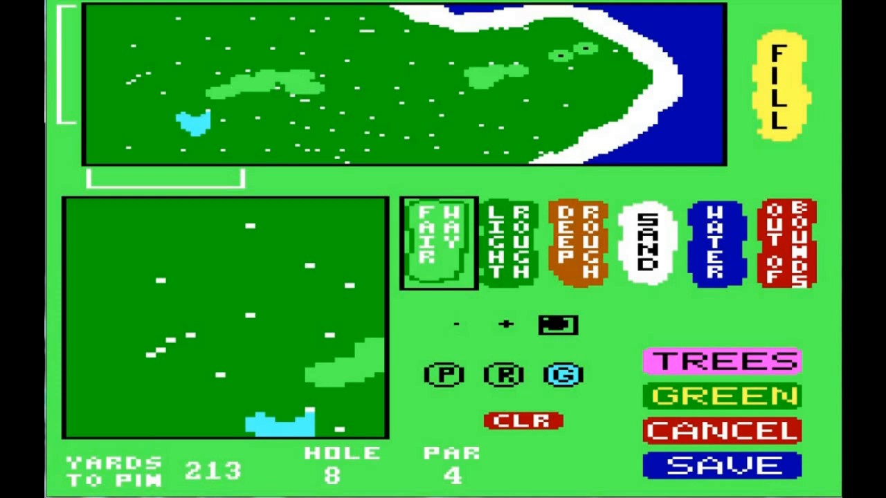
pyautogui.moveTo(372, 75)
pyautogui.mouseDown()
pyautogui.moveTo(416, 88)
pyautogui.moveTo(461, 76)
pyautogui.moveTo(402, 80)
pyautogui.moveTo(361, 64)
pyautogui.moveTo(357, 76)
pyautogui.moveTo(342, 68)
pyautogui.moveTo(362, 81)
pyautogui.moveTo(322, 67)
pyautogui.moveTo(322, 83)
pyautogui.moveTo(323, 67)
pyautogui.moveTo(297, 77)
pyautogui.mouseUp()
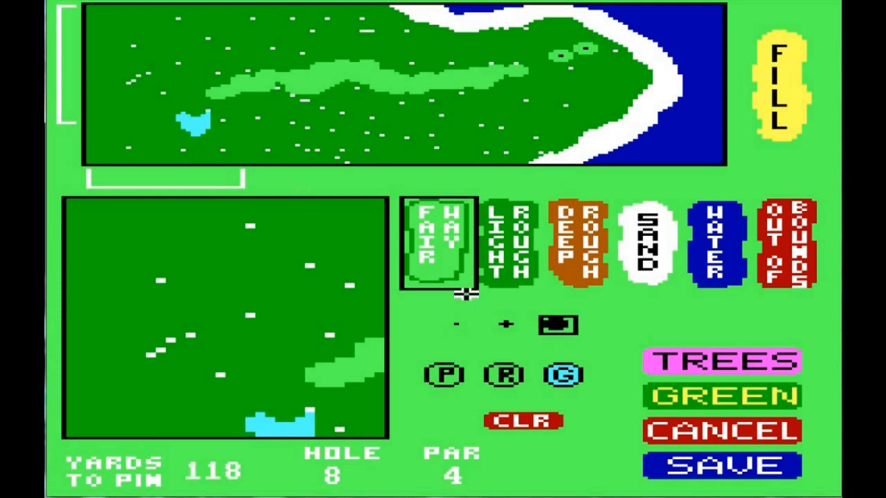
# Draw a roughly triangular sand bunker directly above the heart-shaped green with the smallest brush
pyautogui.click(619, 243)
pyautogui.click(458, 324)
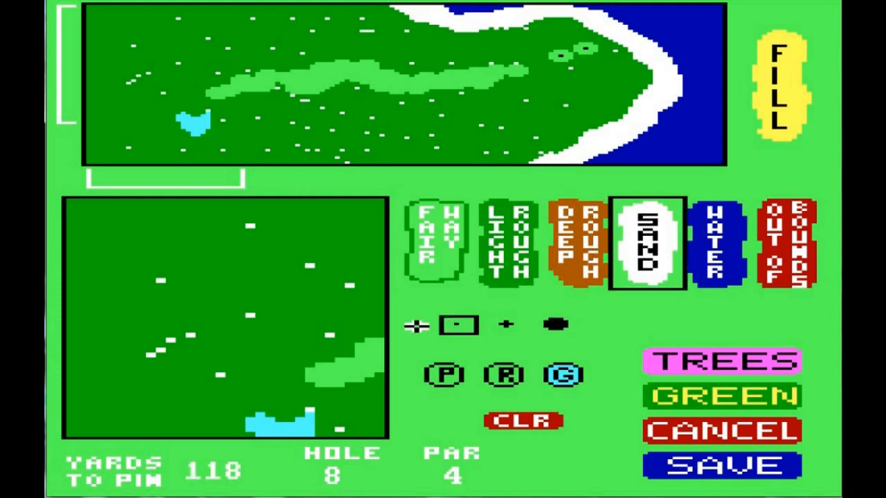
pyautogui.moveTo(178, 182); pyautogui.dragTo(208, 182)
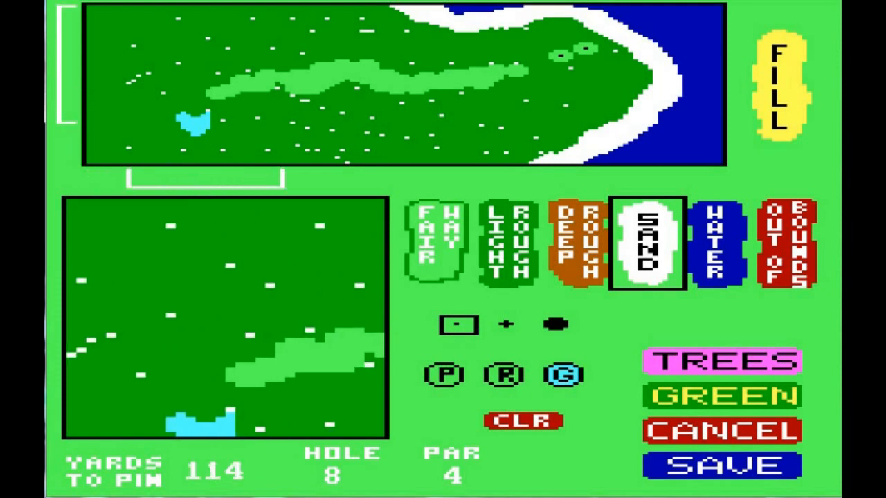
pyautogui.click(74, 98)
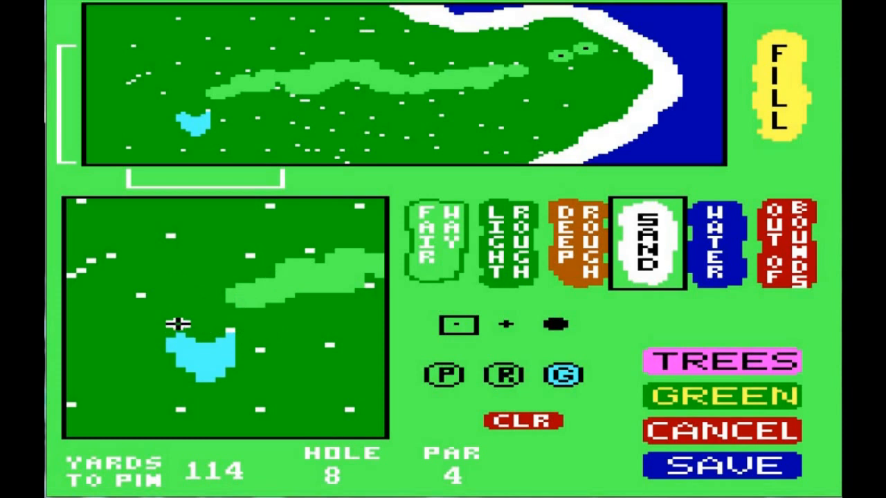
pyautogui.moveTo(208, 269)
pyautogui.mouseDown()
pyautogui.moveTo(159, 317)
pyautogui.moveTo(208, 329)
pyautogui.moveTo(217, 316)
pyautogui.moveTo(205, 281)
pyautogui.moveTo(193, 295)
pyautogui.moveTo(199, 309)
pyautogui.moveTo(218, 315)
pyautogui.moveTo(198, 290)
pyautogui.moveTo(197, 314)
pyautogui.moveTo(168, 310)
pyautogui.moveTo(177, 315)
pyautogui.mouseUp()
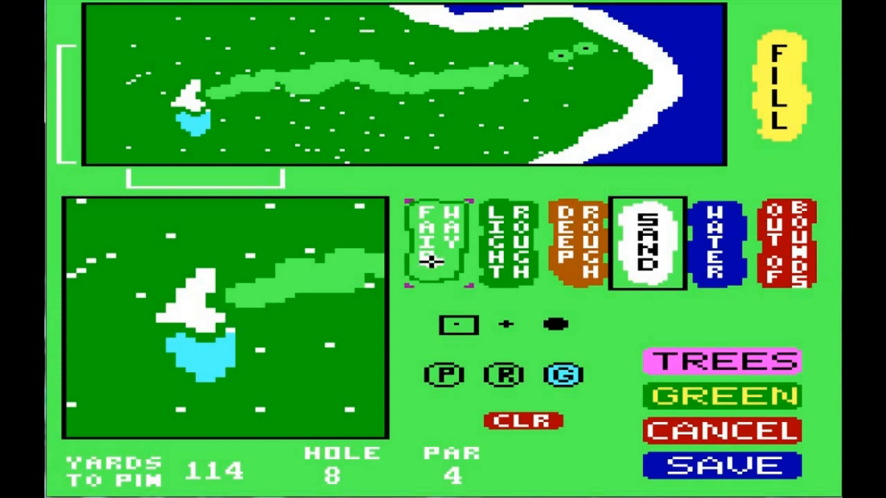
# Touch up the edges of the fairway's middle stretch using light rough and fairway with the smallest brush
pyautogui.click(481, 253)
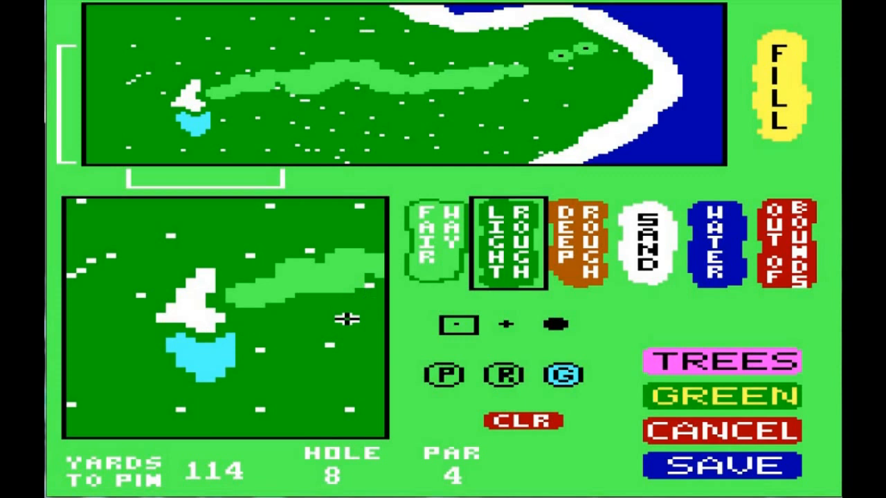
pyautogui.moveTo(278, 187); pyautogui.dragTo(368, 187)
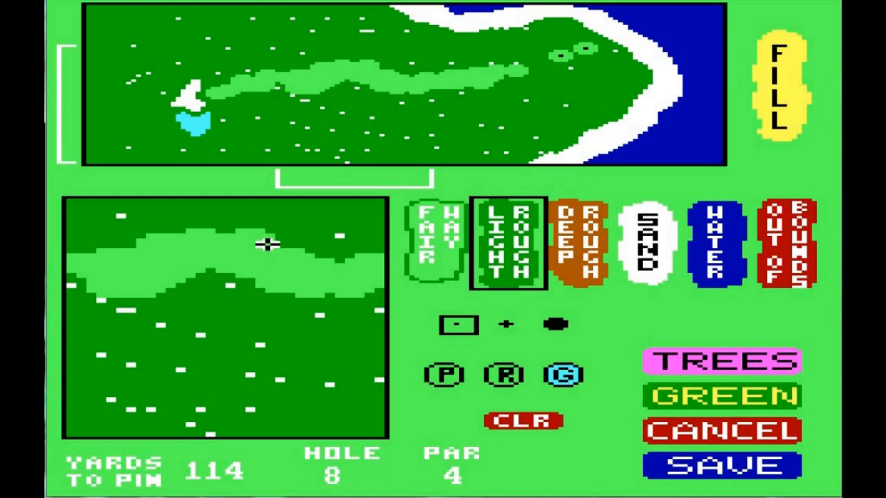
pyautogui.click(430, 235)
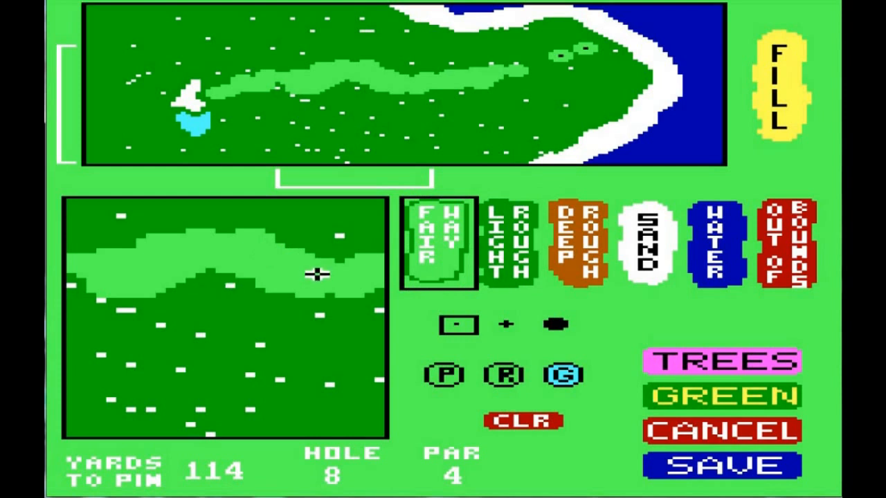
pyautogui.moveTo(316, 182); pyautogui.dragTo(336, 181)
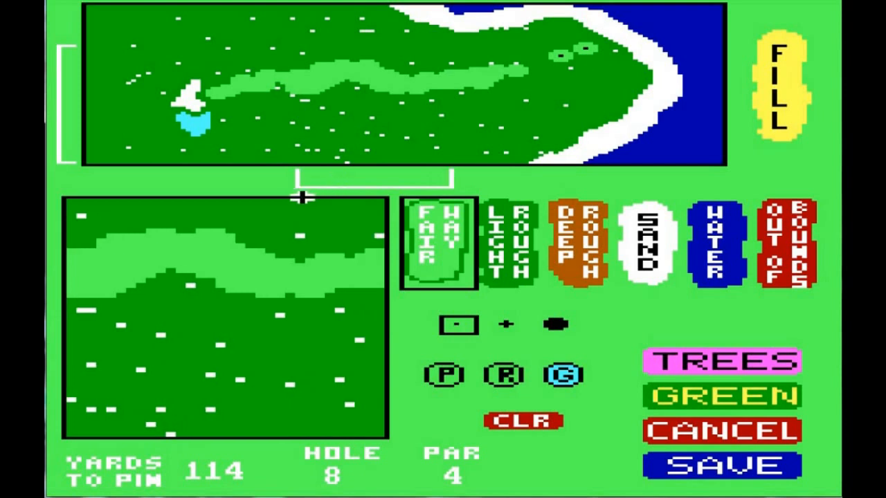
# Carve a small light rough notch into the fairway's lower edge and cover the nearby sand spots
pyautogui.moveTo(352, 184); pyautogui.dragTo(292, 184)
pyautogui.click(496, 240)
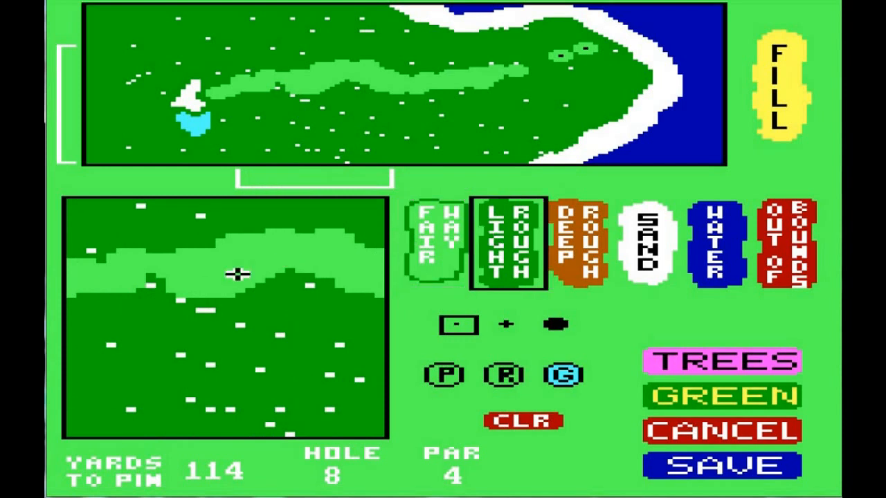
pyautogui.click(149, 285)
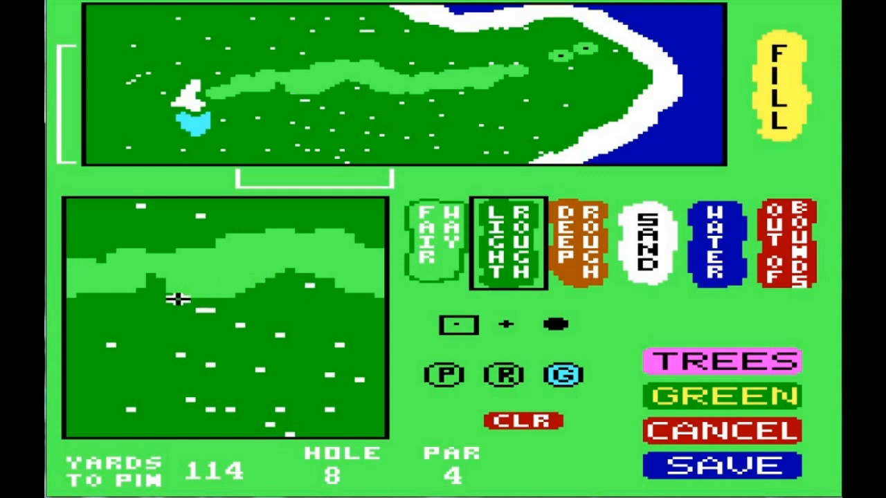
pyautogui.moveTo(284, 187); pyautogui.dragTo(474, 179)
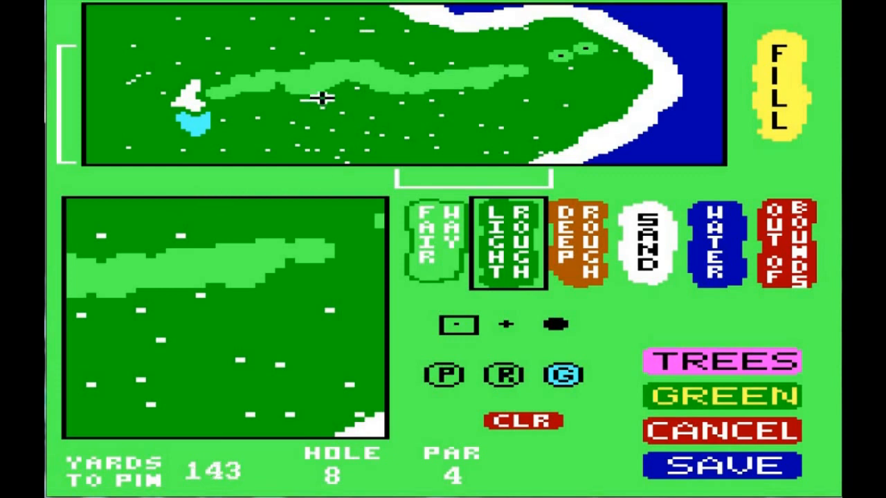
pyautogui.click(585, 48)
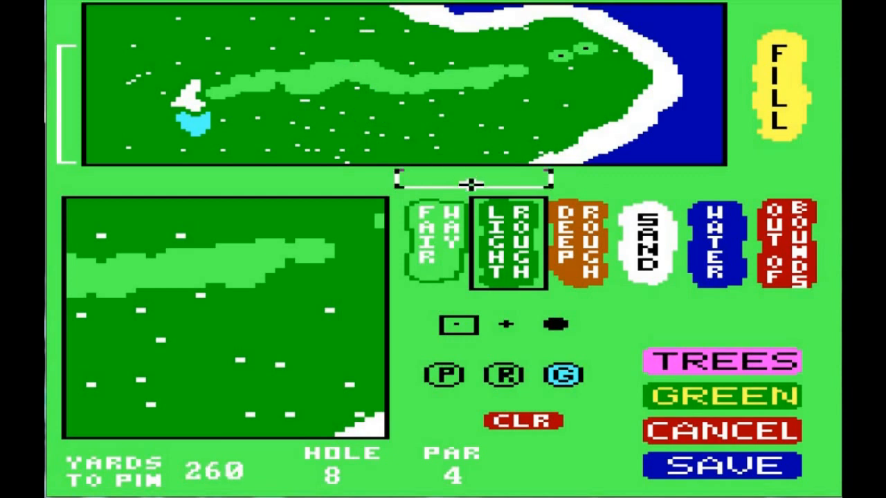
# Place four palm trees around the green and its sand bunker, two below and two above
pyautogui.click(694, 360)
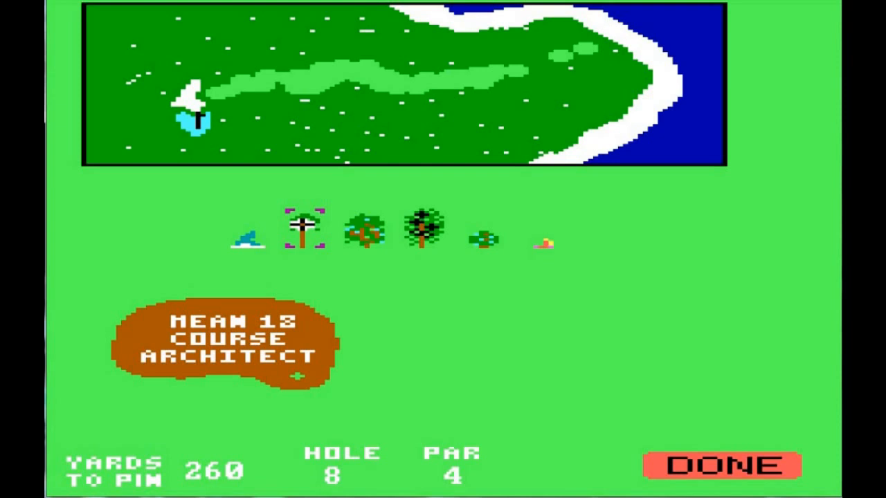
pyautogui.click(303, 223)
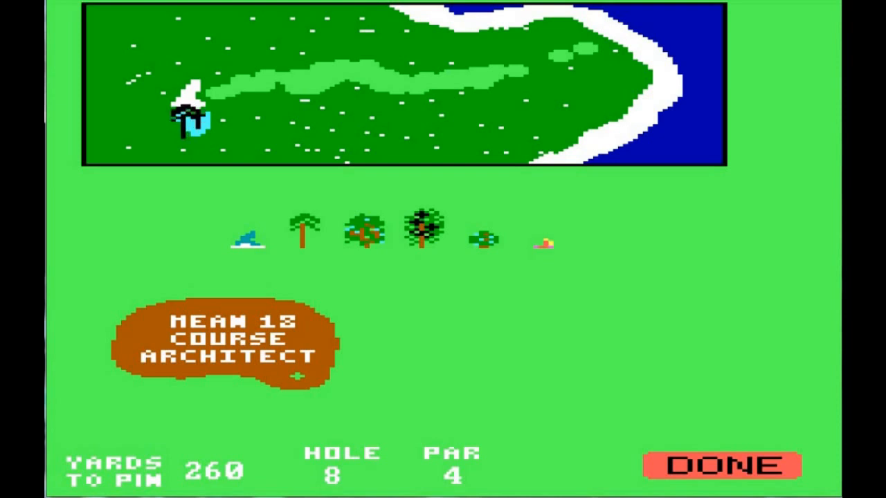
pyautogui.click(187, 119)
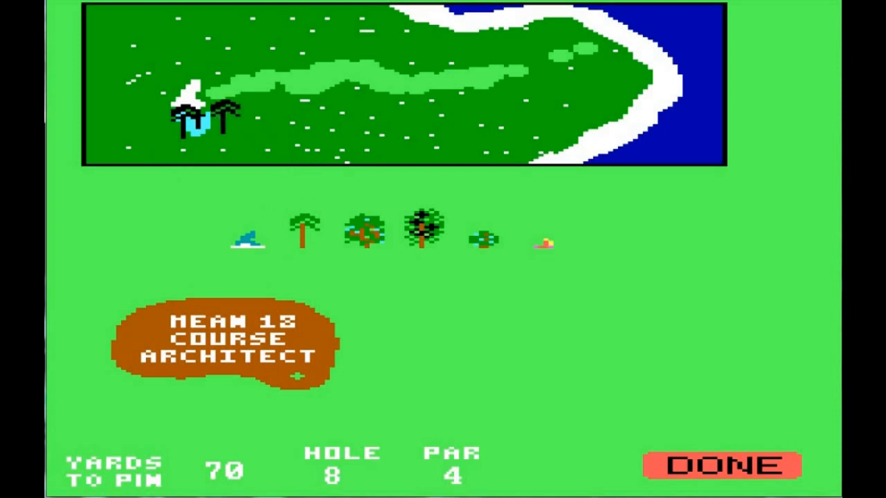
pyautogui.click(187, 136)
pyautogui.click(301, 213)
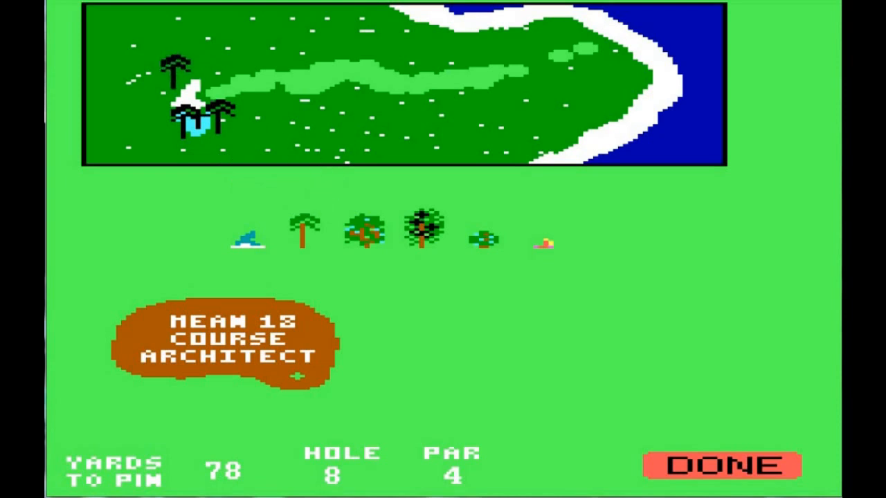
pyautogui.click(174, 92)
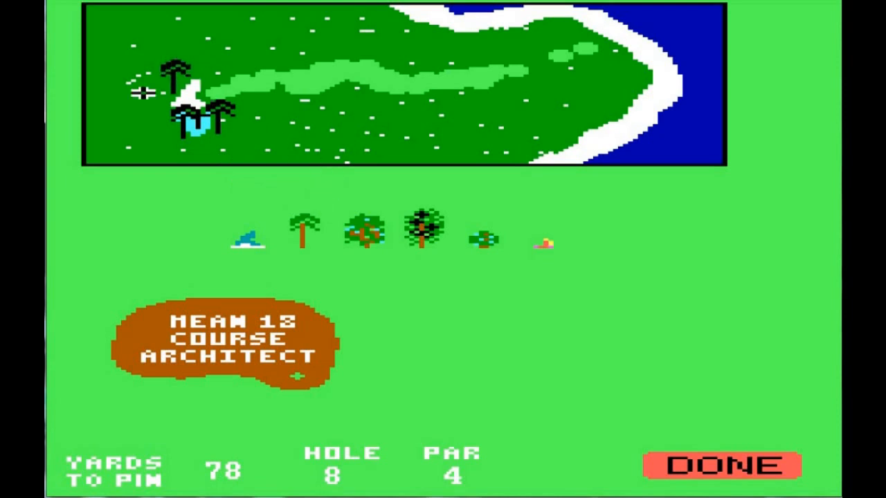
pyautogui.click(302, 228)
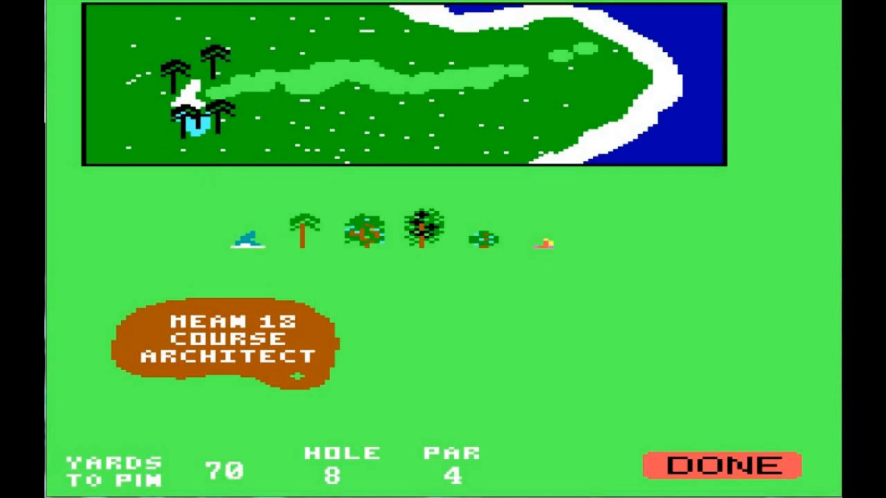
pyautogui.click(211, 65)
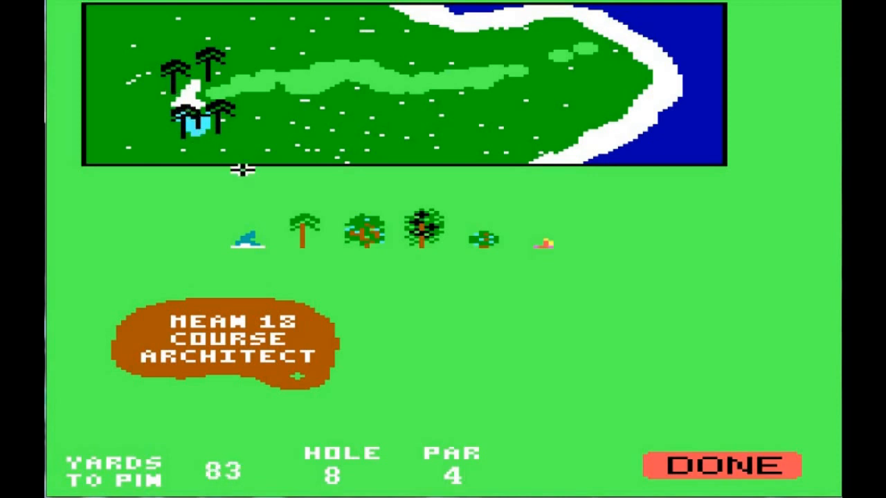
# Place two overlapping bushes along the fairway's upper edge near the green
pyautogui.click(465, 238)
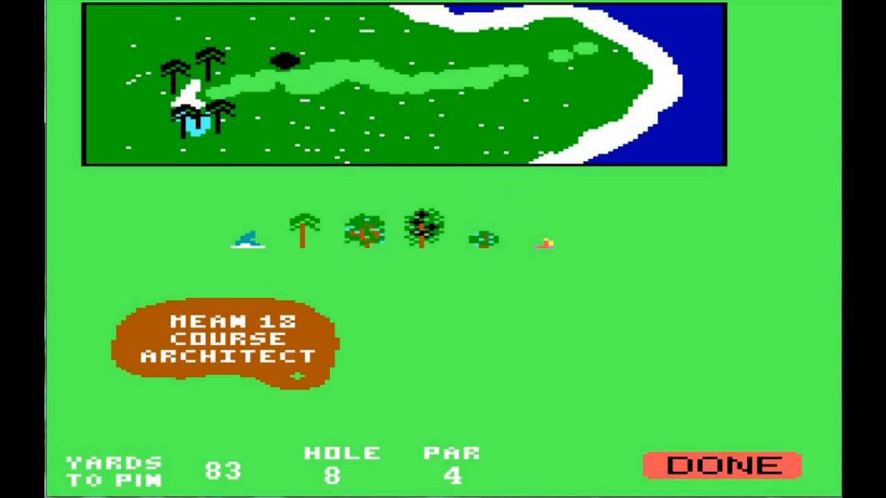
pyautogui.click(280, 58)
pyautogui.click(480, 232)
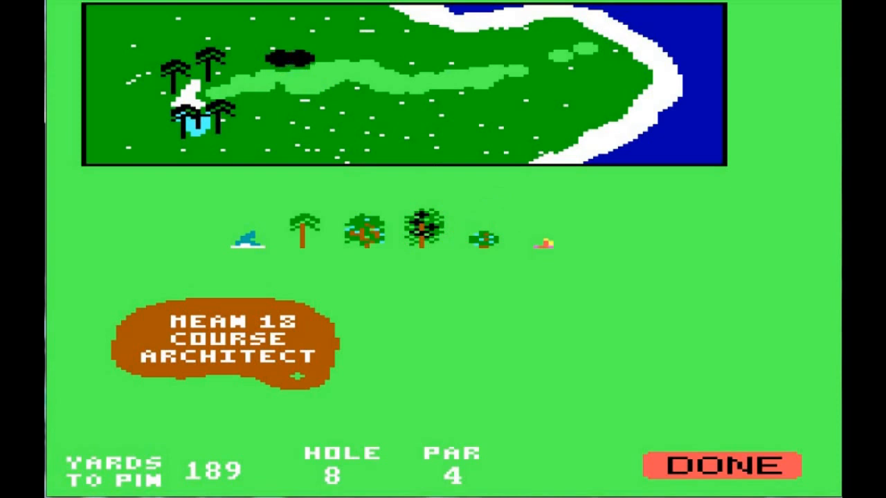
pyautogui.click(295, 64)
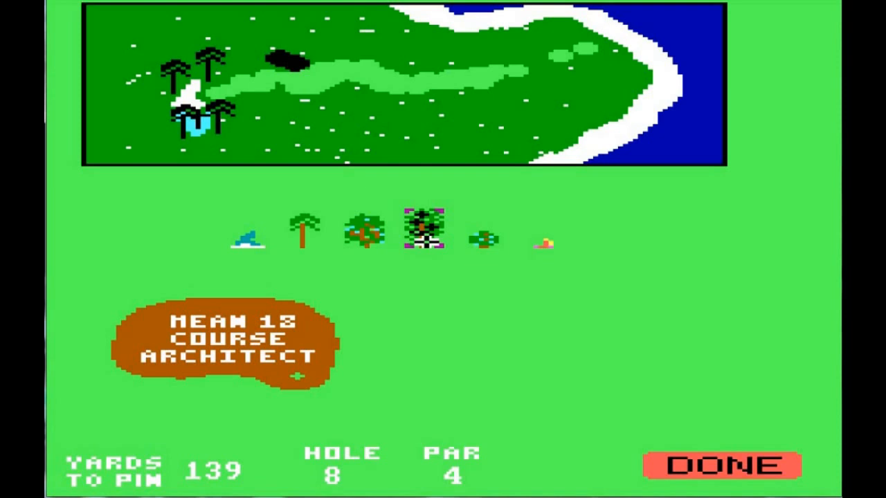
# Place two palm trees along the fairway's lower edge, one near the green and one below the two upper bushes
pyautogui.click(304, 228)
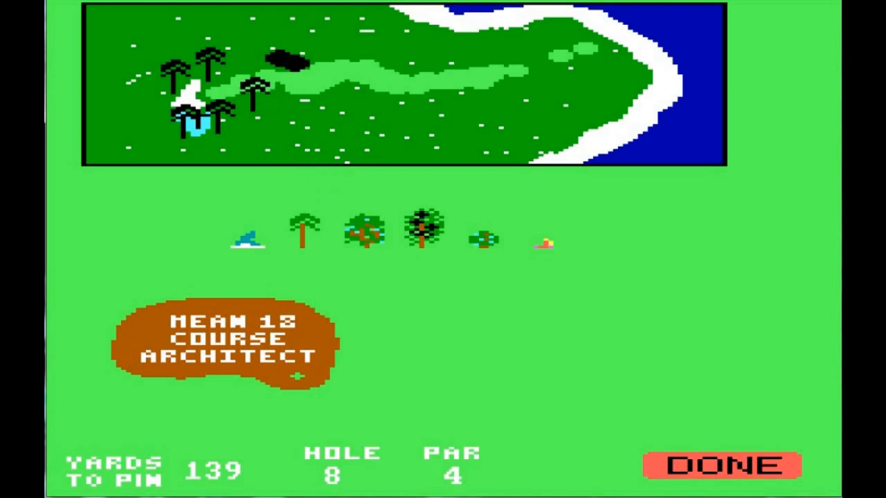
pyautogui.click(220, 117)
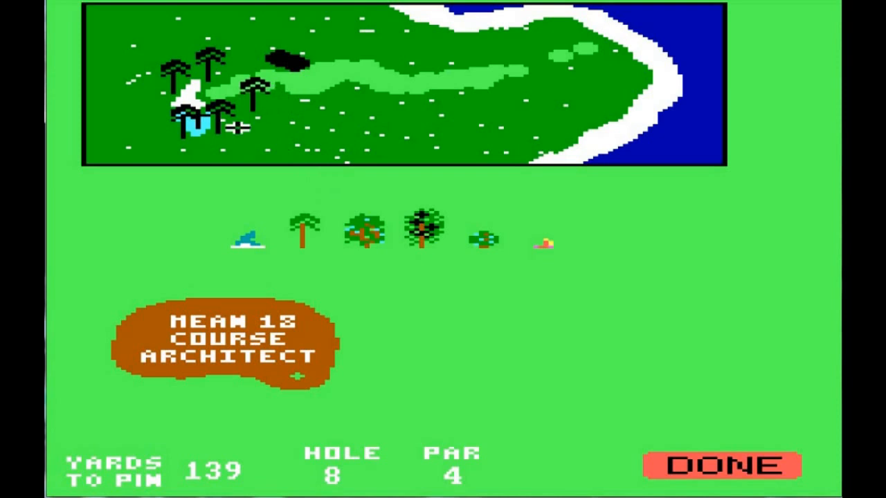
pyautogui.click(310, 228)
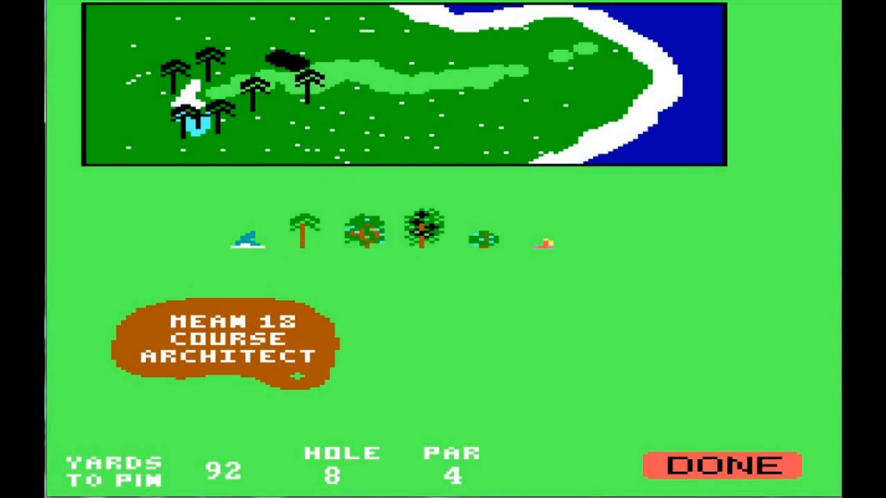
pyautogui.click(308, 87)
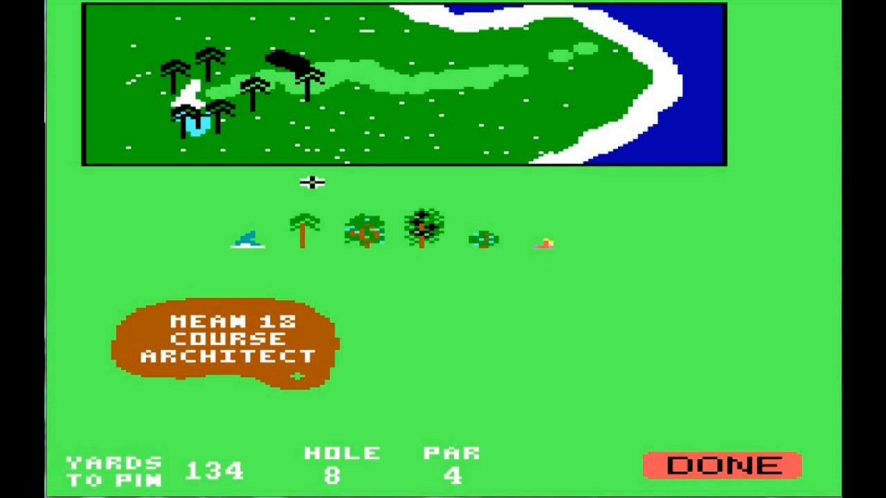
# Place three adjoining bushes along the fairway's lower edge, extending from the farther palm toward the tees
pyautogui.click(468, 230)
pyautogui.click(322, 89)
pyautogui.click(483, 239)
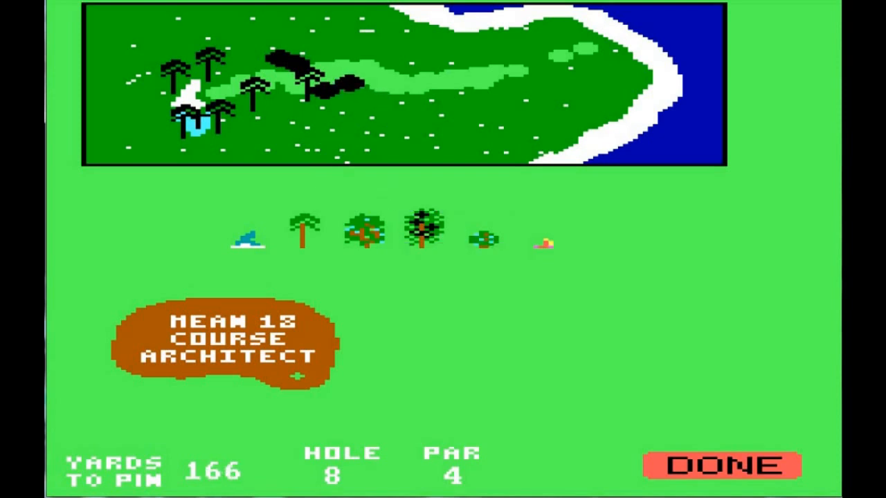
pyautogui.click(339, 86)
pyautogui.click(483, 239)
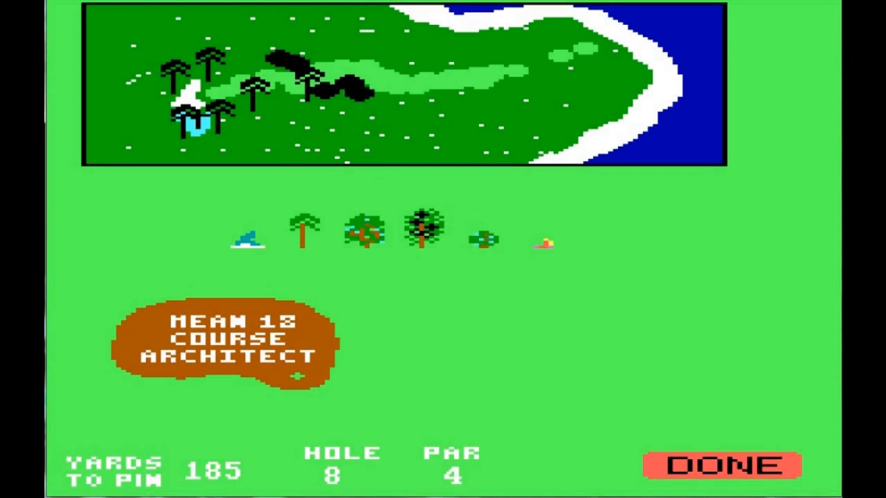
pyautogui.click(353, 88)
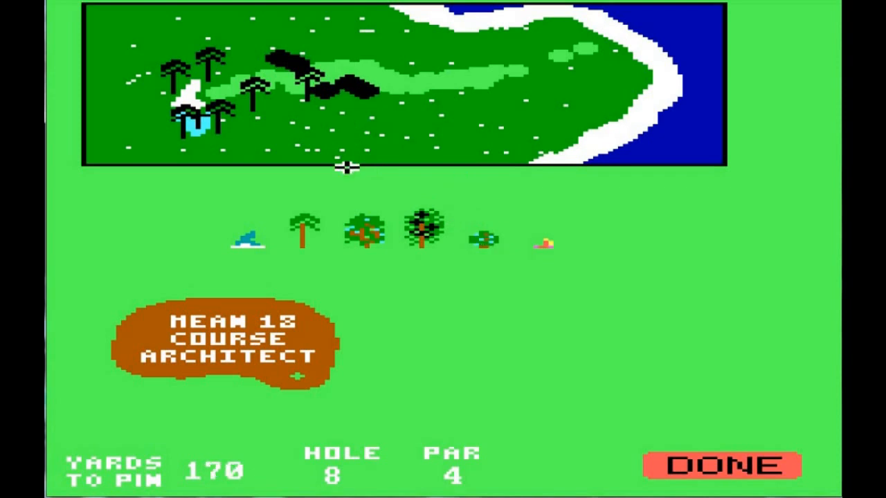
# Place a row of three palm trees in the rough above the middle of the fairway
pyautogui.click(307, 220)
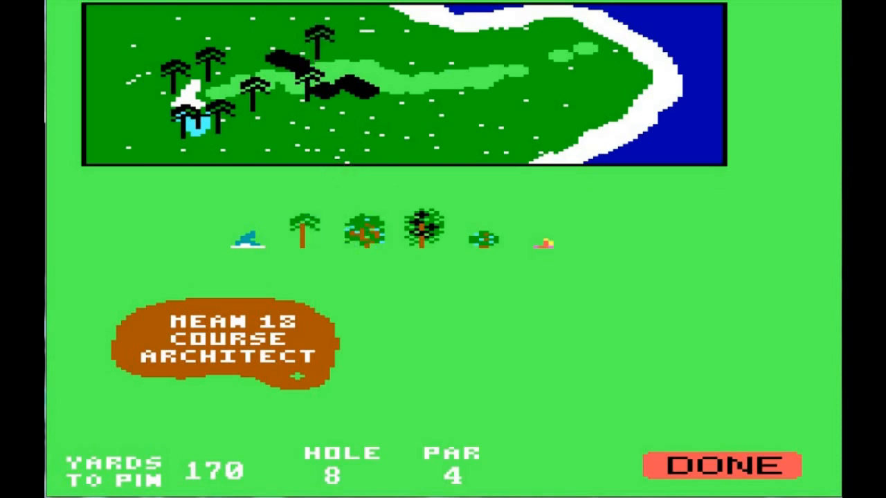
pyautogui.click(319, 42)
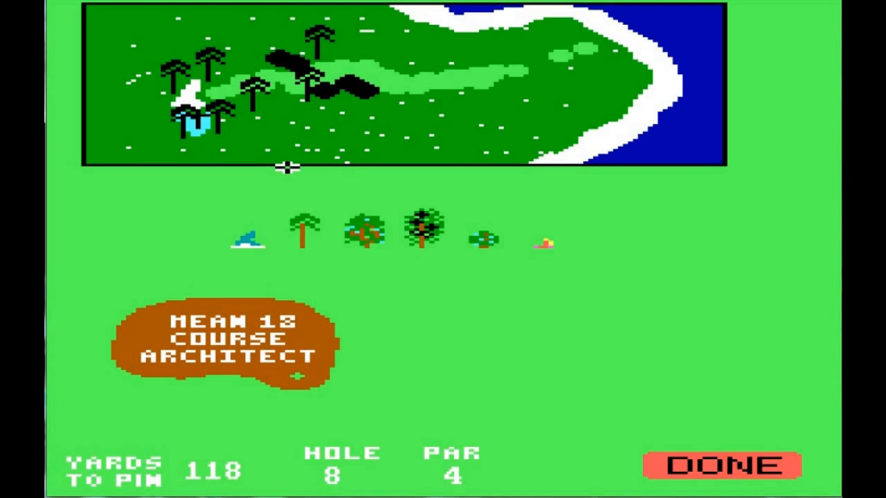
pyautogui.click(305, 220)
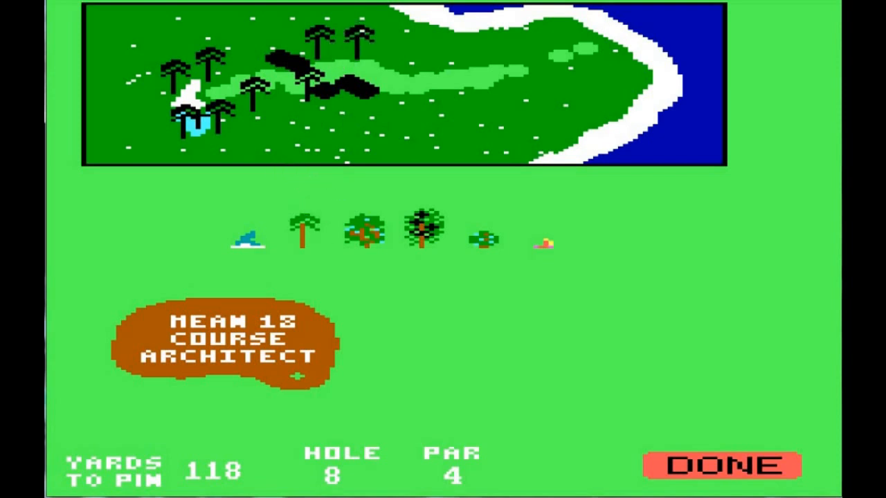
pyautogui.click(359, 42)
pyautogui.click(305, 216)
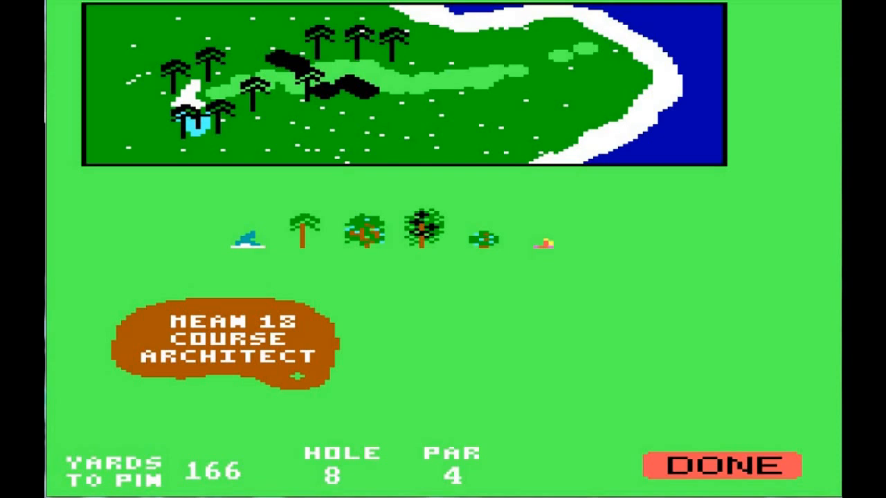
pyautogui.click(389, 45)
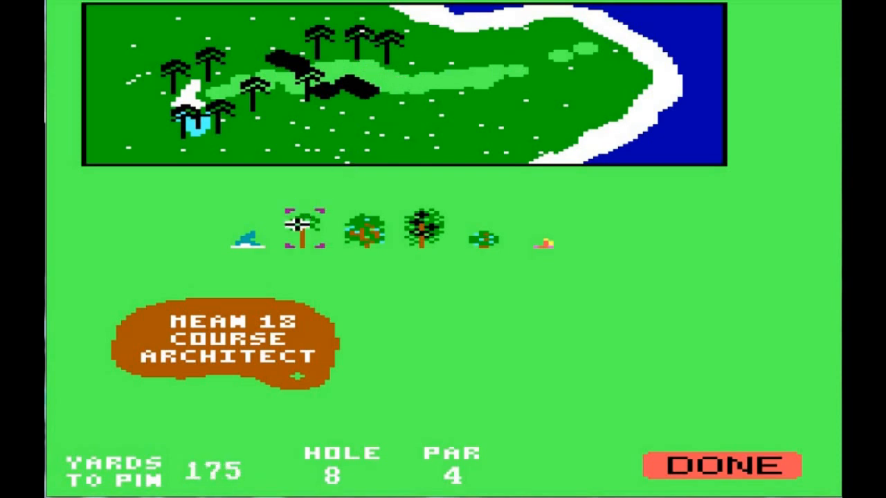
# Place one palm tree at the tee-side end of the lower bushes and another farther along the fairway
pyautogui.click(297, 224)
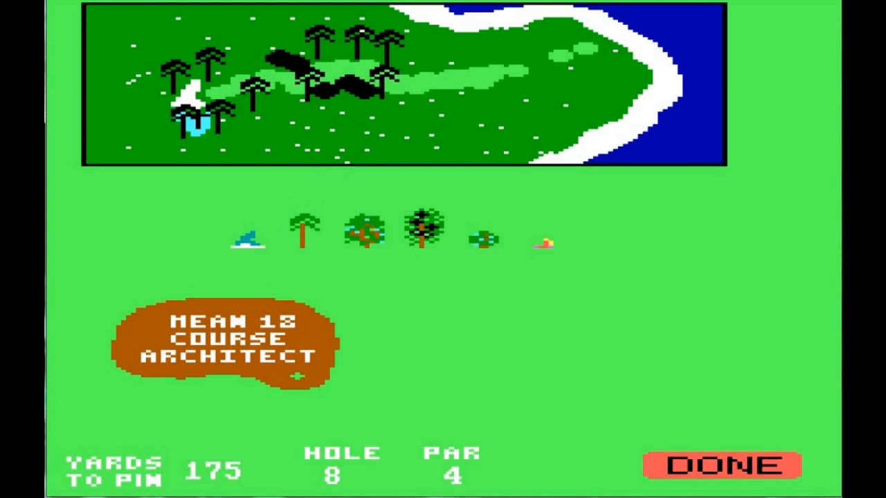
pyautogui.click(378, 84)
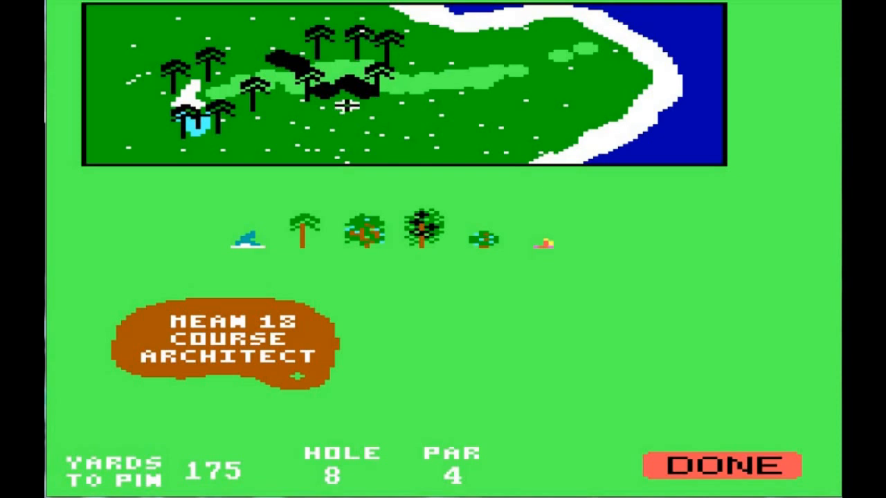
pyautogui.click(311, 220)
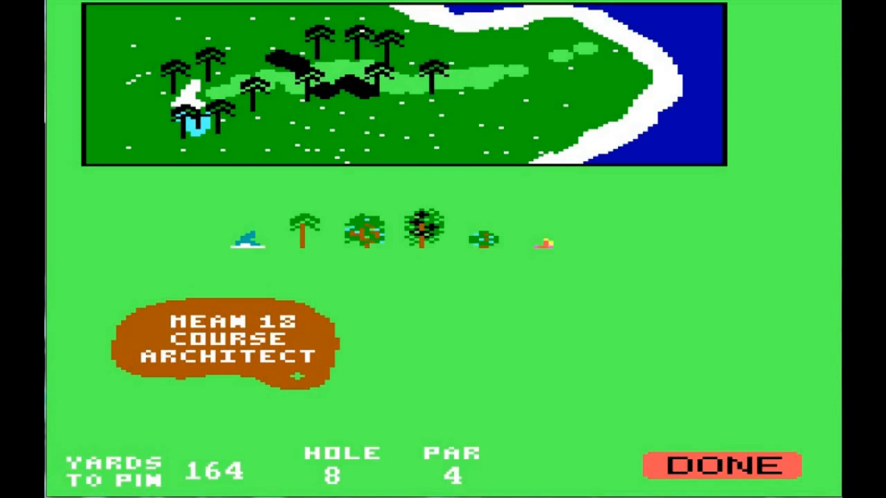
pyautogui.click(433, 73)
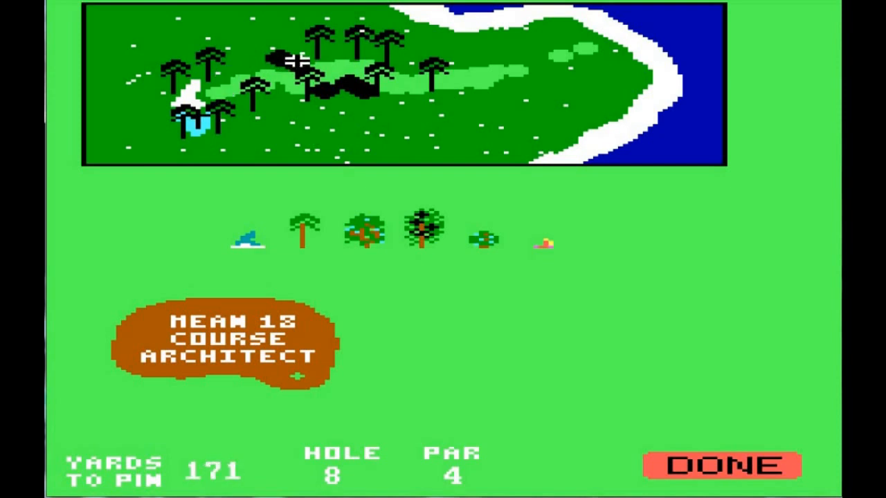
# Reposition the two overlapping bushes along the fairway's upper edge and finish the tree placement
pyautogui.moveTo(281, 58); pyautogui.dragTo(304, 55)
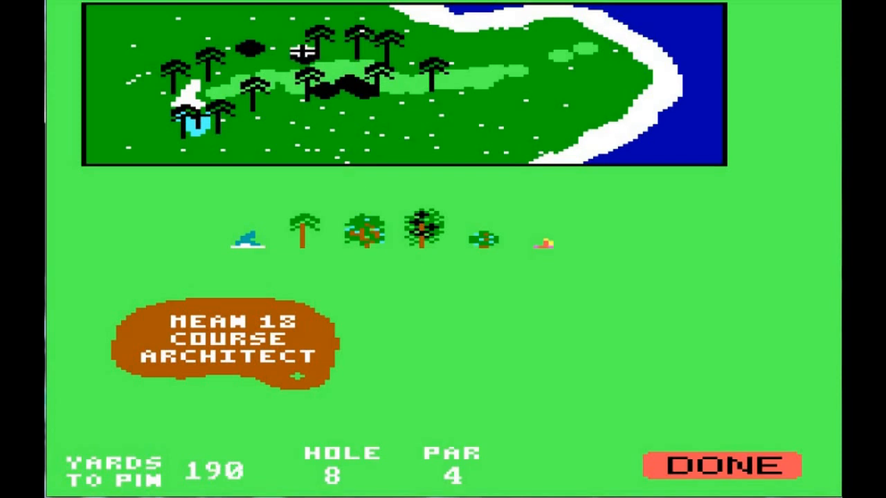
pyautogui.moveTo(250, 49); pyautogui.dragTo(284, 62)
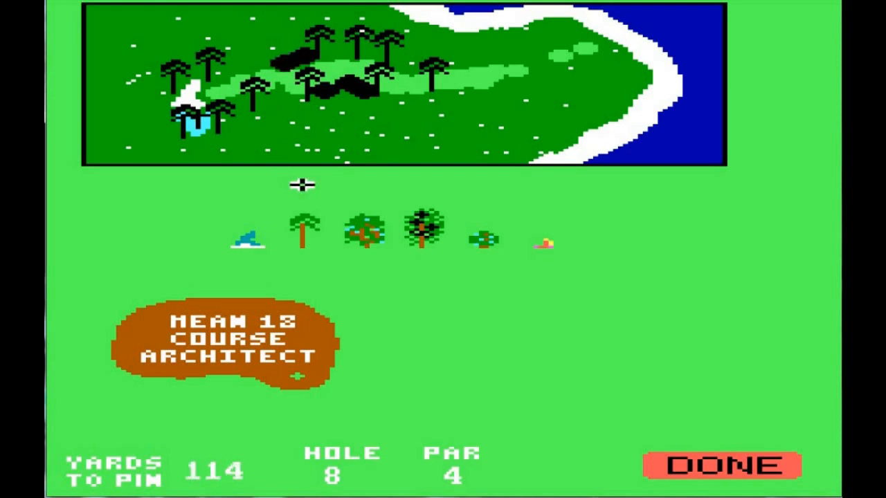
pyautogui.click(430, 247)
pyautogui.click(669, 462)
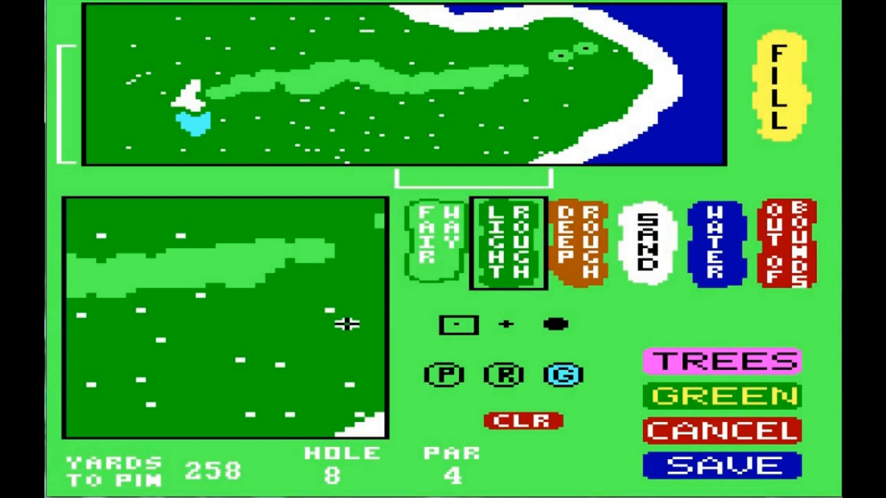
# Shorten and square off the fairway's tee-side end with light rough, and save hole 8
pyautogui.moveTo(296, 258)
pyautogui.mouseDown()
pyautogui.moveTo(297, 234)
pyautogui.moveTo(316, 251)
pyautogui.moveTo(316, 233)
pyautogui.moveTo(307, 259)
pyautogui.moveTo(316, 239)
pyautogui.mouseUp()
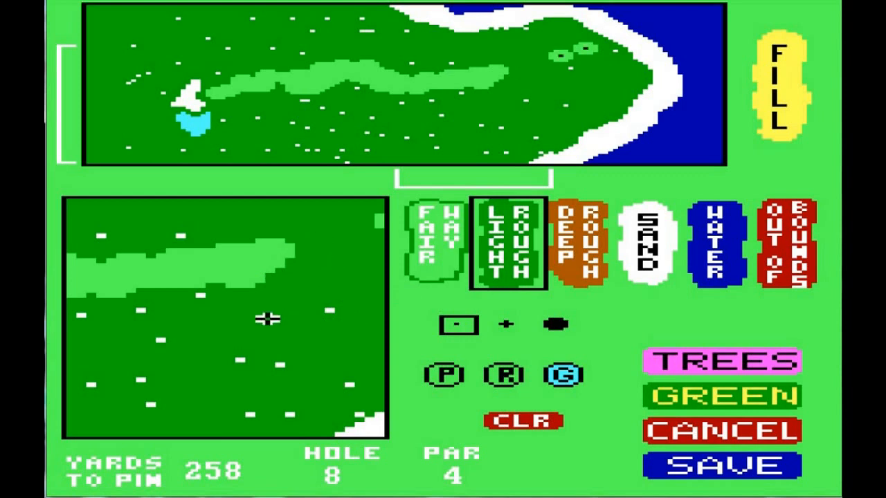
pyautogui.moveTo(256, 283)
pyautogui.mouseDown()
pyautogui.moveTo(287, 253)
pyautogui.moveTo(287, 237)
pyautogui.moveTo(276, 239)
pyautogui.mouseUp()
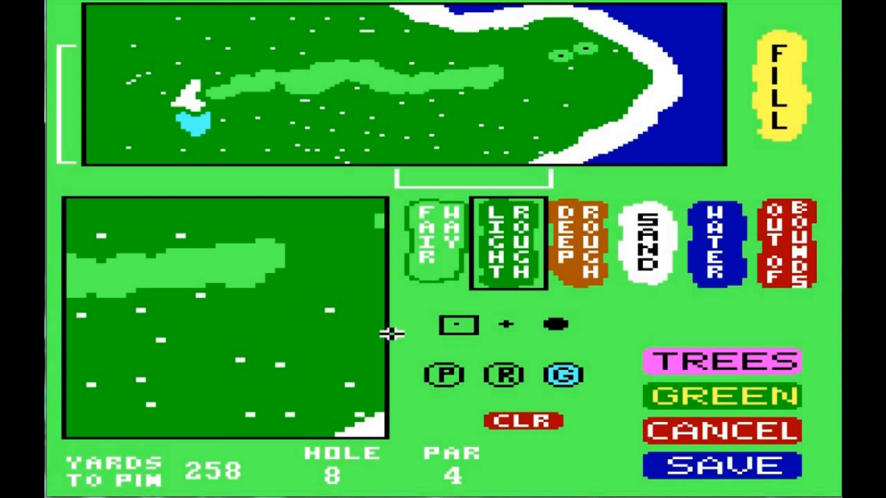
pyautogui.click(685, 463)
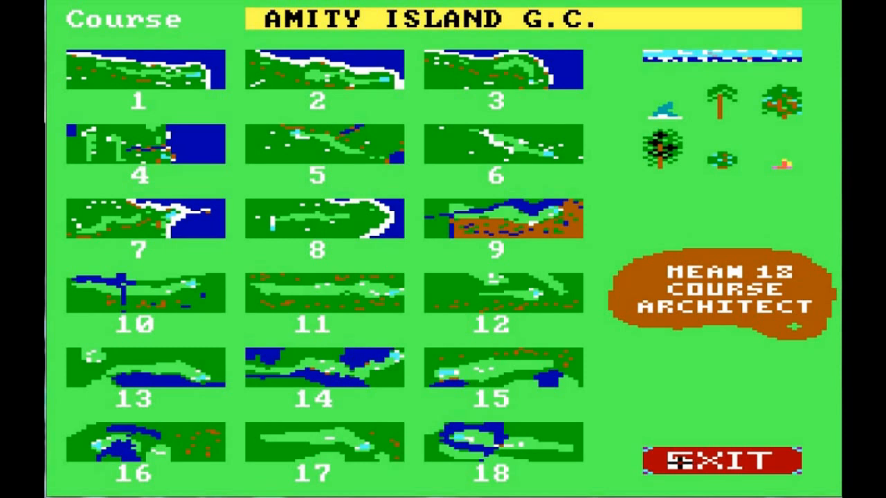
# Exit Course Architect and launch golf.exe with the EGA board, 16 colors display, continuing past the title screen
pyautogui.click(681, 463)
pyautogui.write('gol')
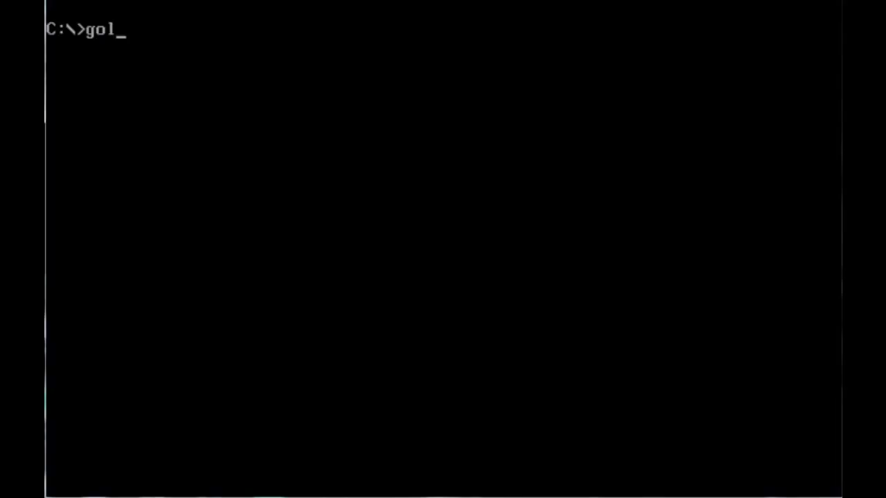
pyautogui.write('f.exe')
pyautogui.press('Return')
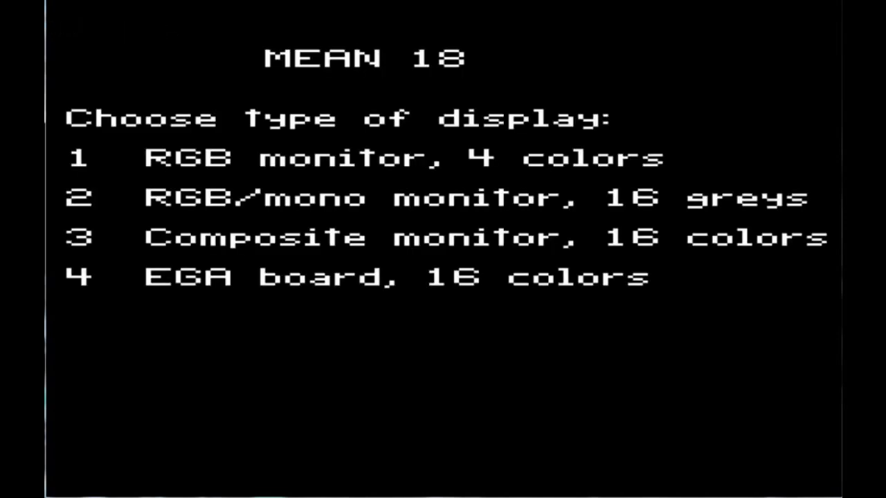
pyautogui.press('4')
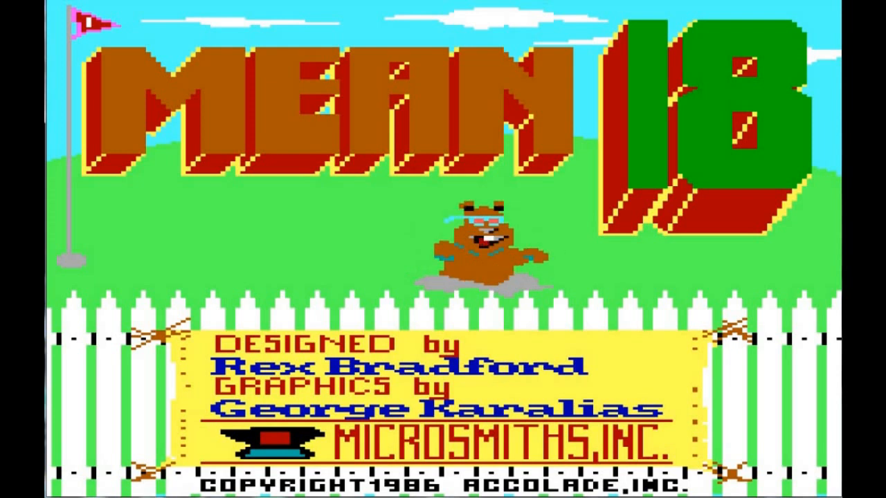
pyautogui.press('Return')
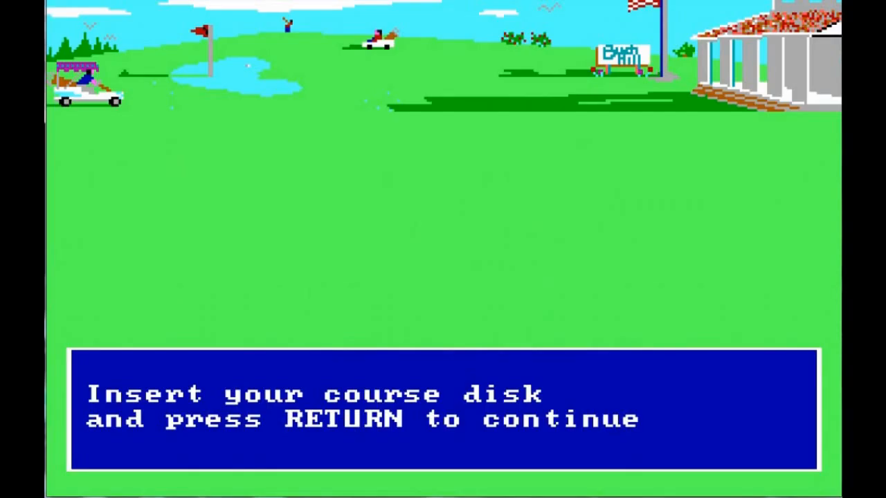
# Load the AMITY.M18 course and start a new game with 1 player
pyautogui.press('Return')
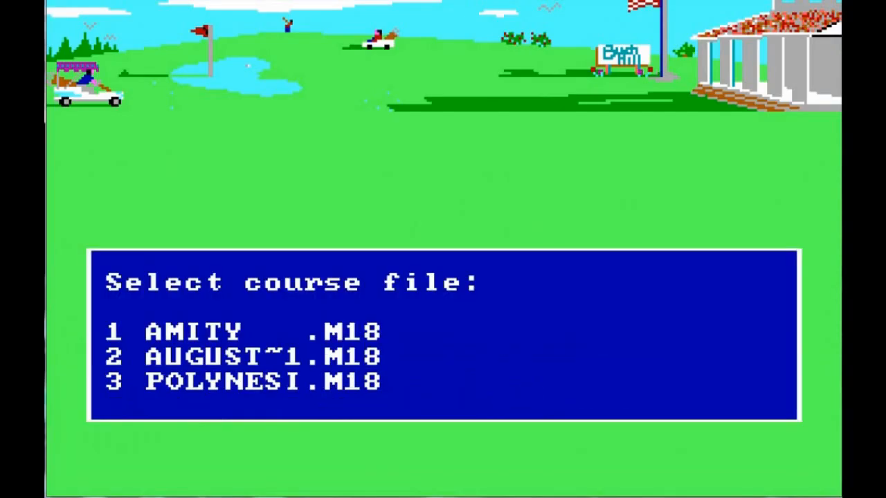
pyautogui.press('1')
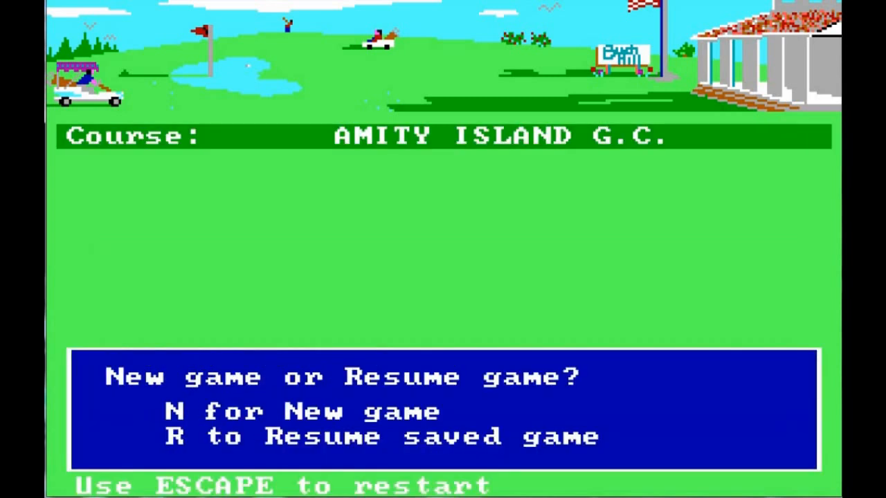
pyautogui.press('n')
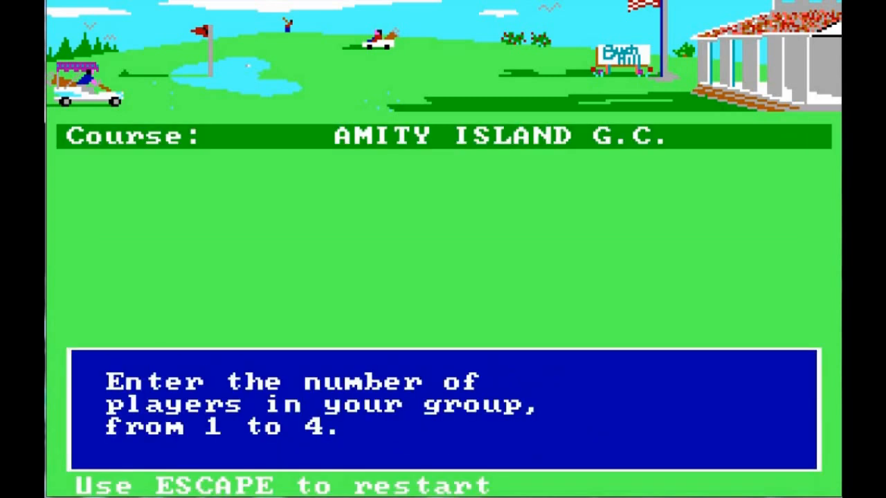
pyautogui.write('1')
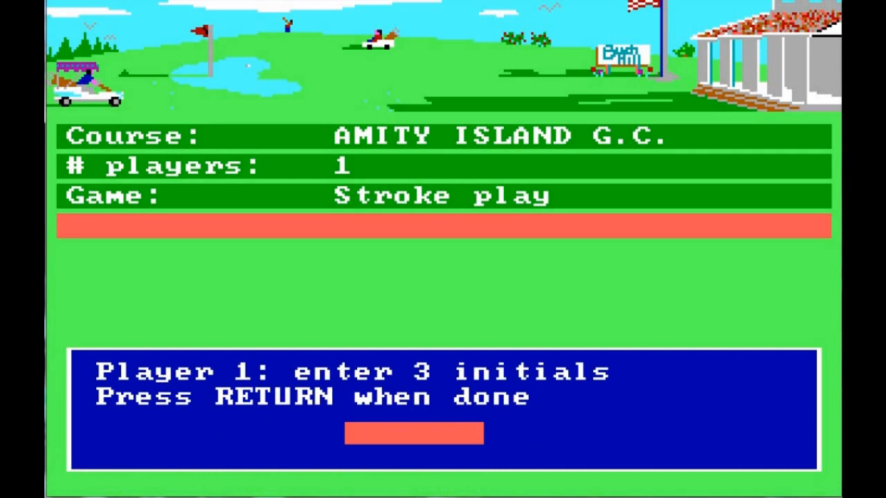
# Set up player 1 with the player's initial, the Pro option and Beginner difficulty
pyautogui.write('B')
pyautogui.press('Return')
pyautogui.press('p')
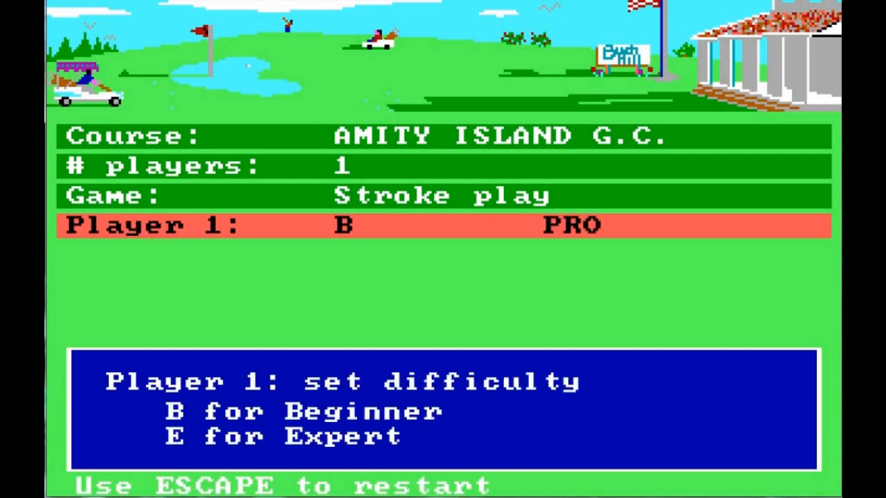
pyautogui.press('b')
pyautogui.press('space')
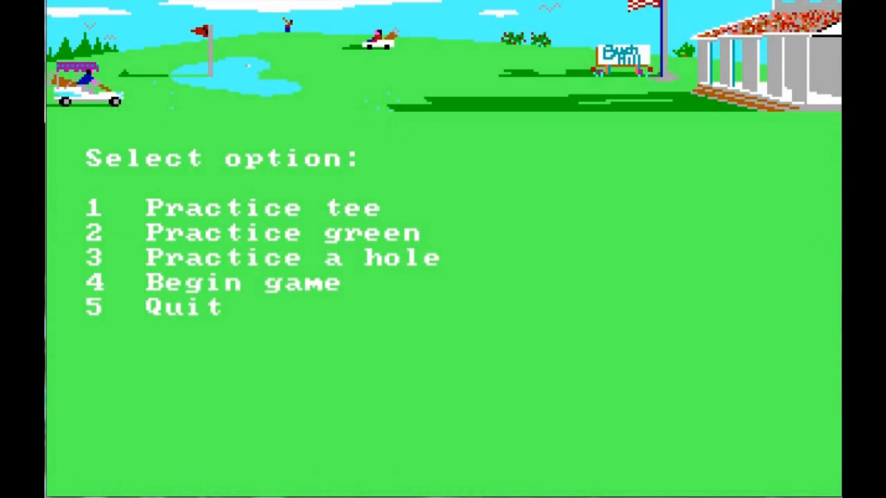
# Open hole 8 for practice and continue past its overview to the tee
pyautogui.press('3')
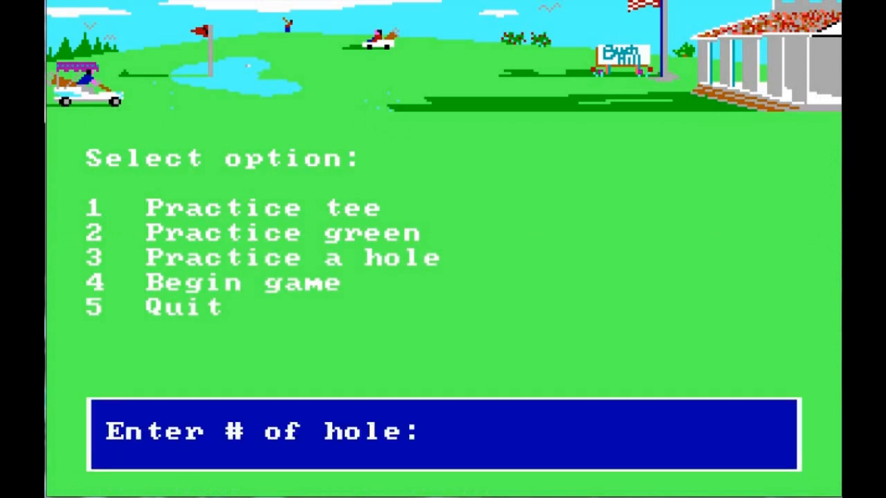
pyautogui.write('8')
pyautogui.press('Return')
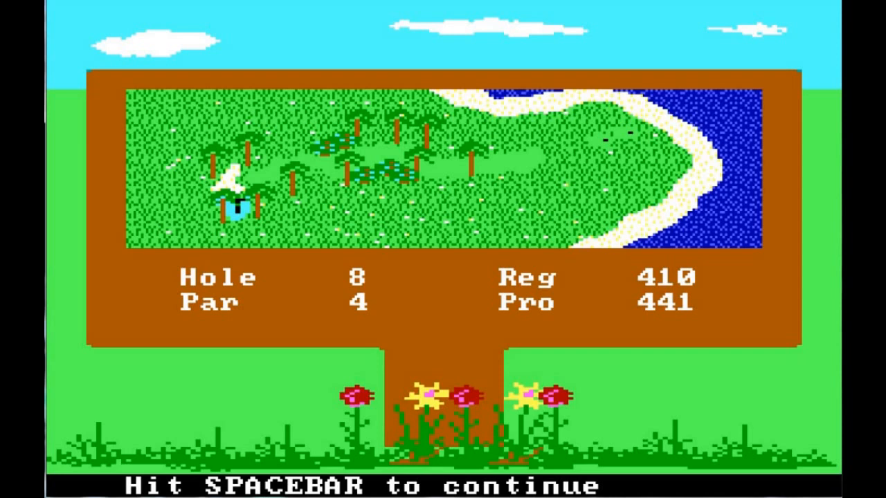
pyautogui.press('space')
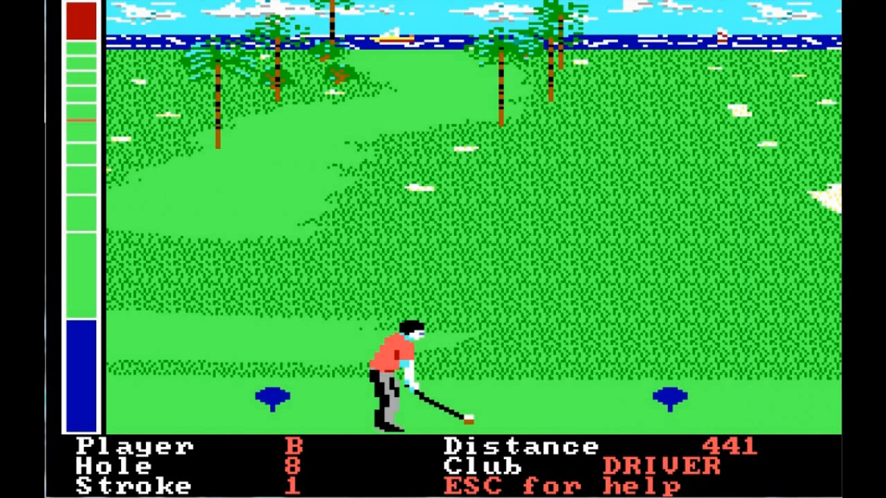
# Aim the tee shot at the gap between the palm trees on hole 8 and hit it with the driver
pyautogui.press('Left')
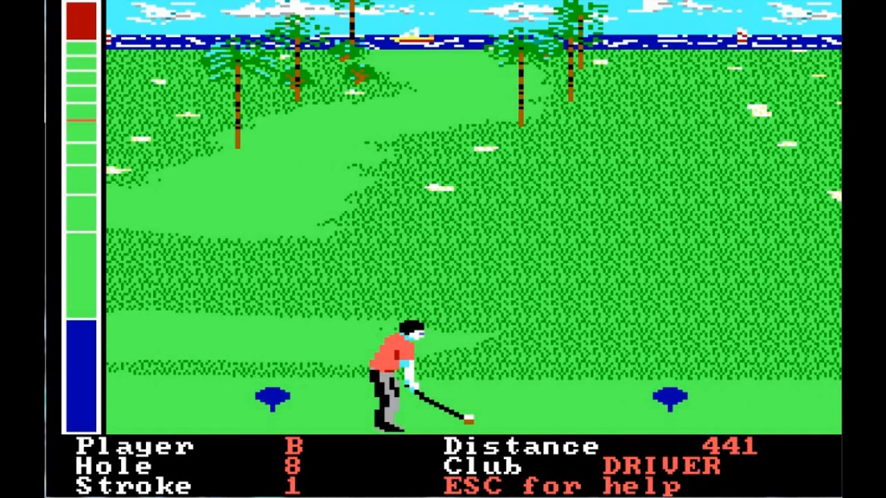
pyautogui.press('Left')
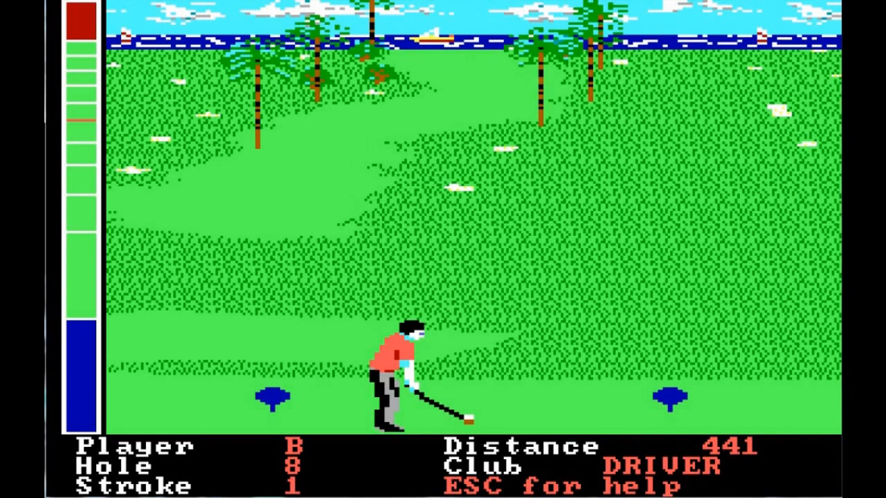
pyautogui.press('Left')
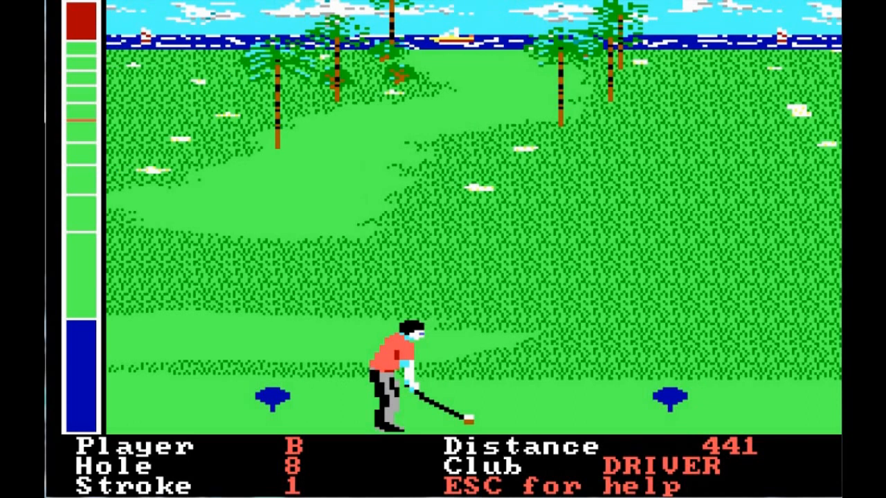
pyautogui.press('Left')
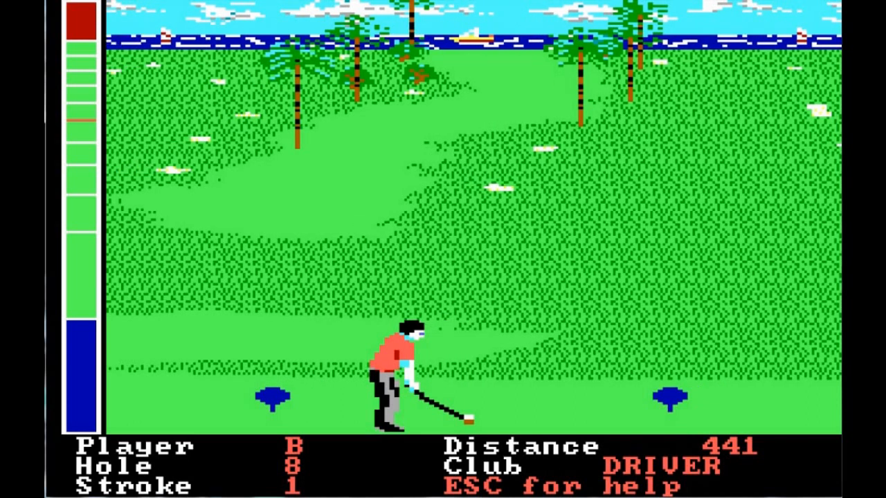
pyautogui.press('Right')
pyautogui.press('Right')
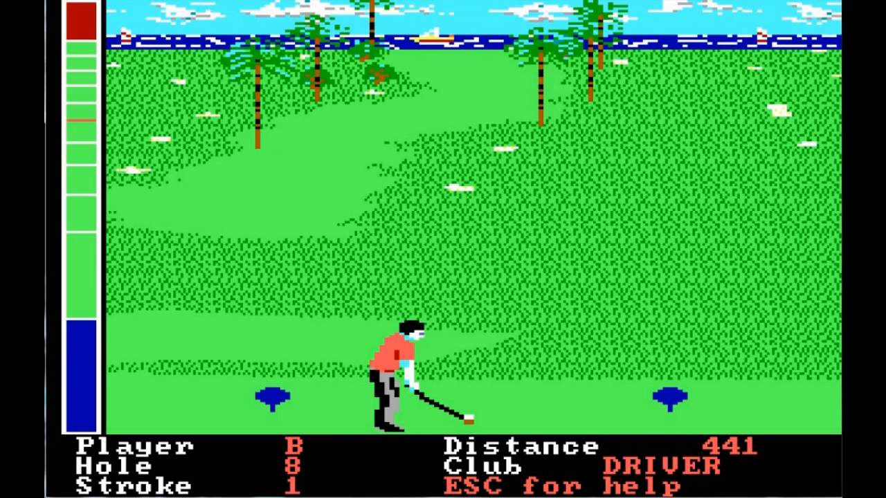
pyautogui.press('Right')
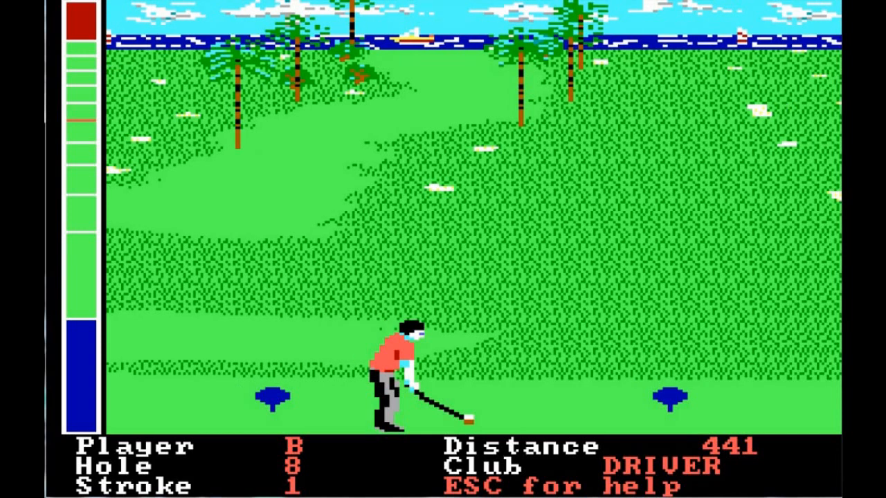
pyautogui.press('space')
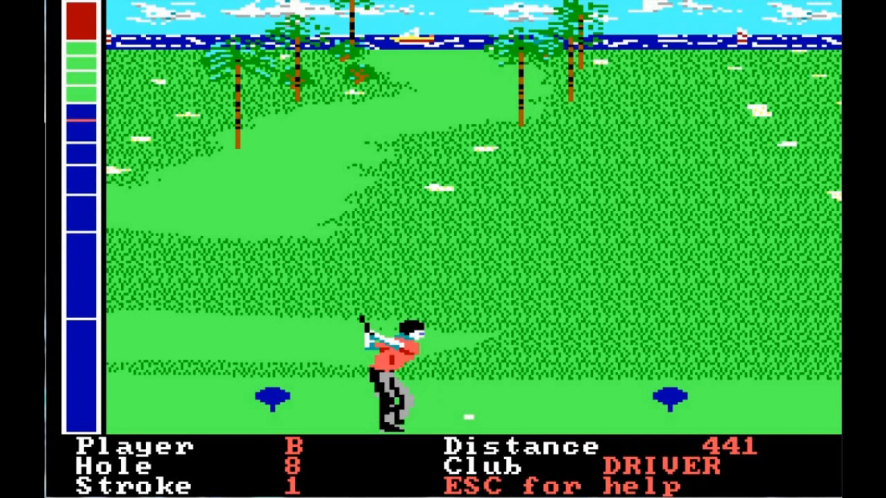
pyautogui.press('space')
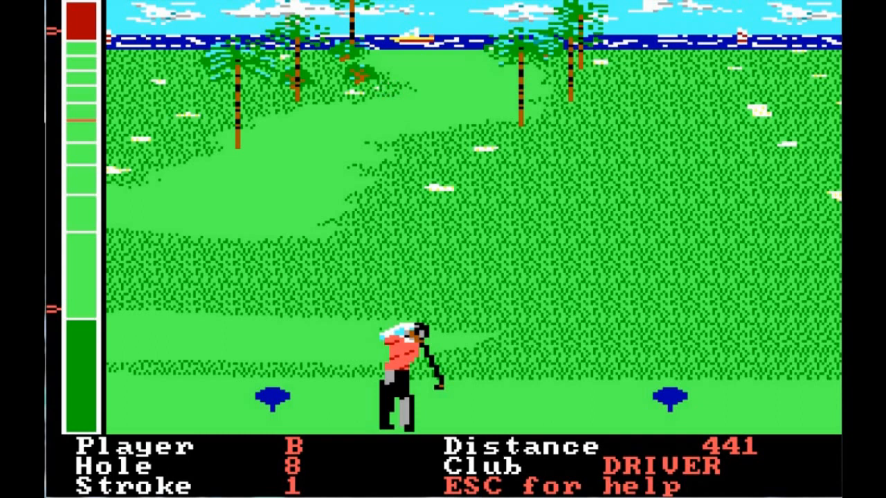
pyautogui.press('space')
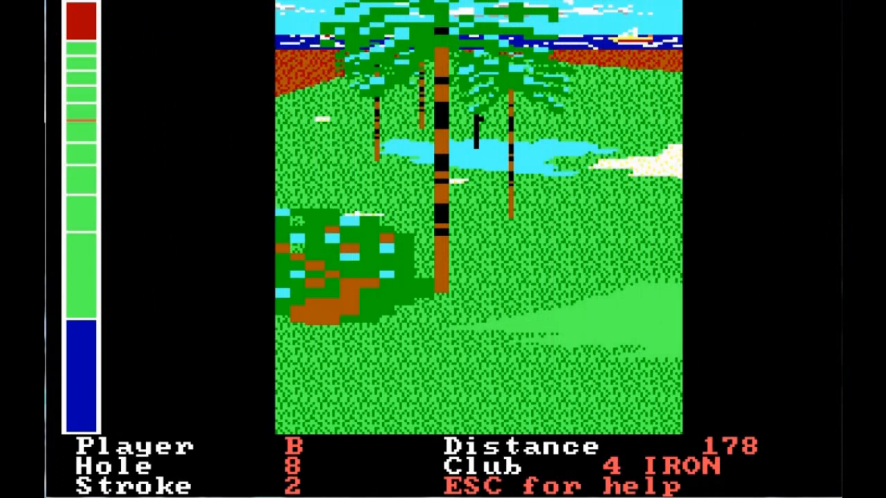
# Aim the second shot to the right of the near palm tree and the flag and hit it with the 4 iron
pyautogui.press('Right')
pyautogui.press('Right')
pyautogui.press('Right')
pyautogui.press('Right')
pyautogui.press('Right')
pyautogui.press('Right')
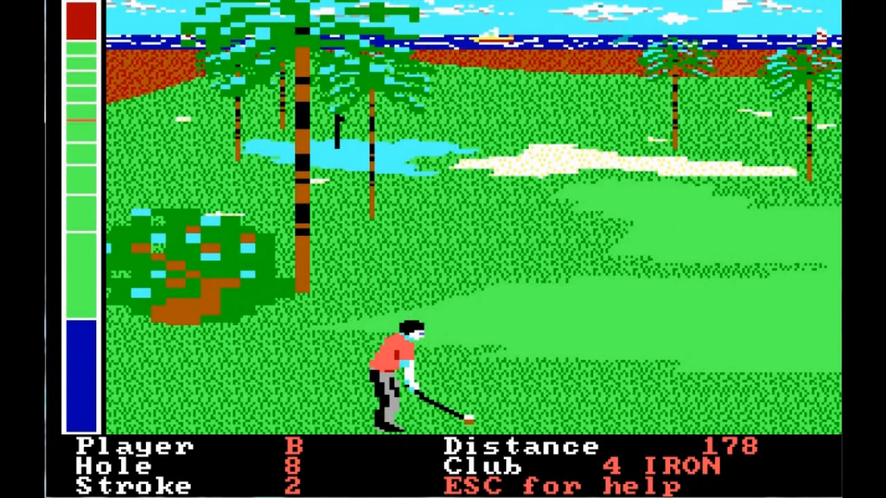
pyautogui.press('Left')
pyautogui.press('Left')
pyautogui.press('Left')
pyautogui.press('Left')
pyautogui.press('Left')
pyautogui.press('Left')
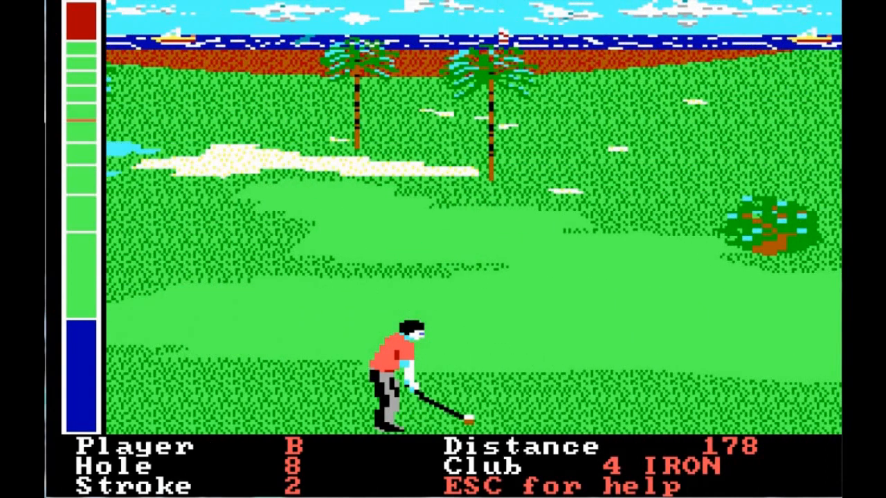
pyautogui.press('Left')
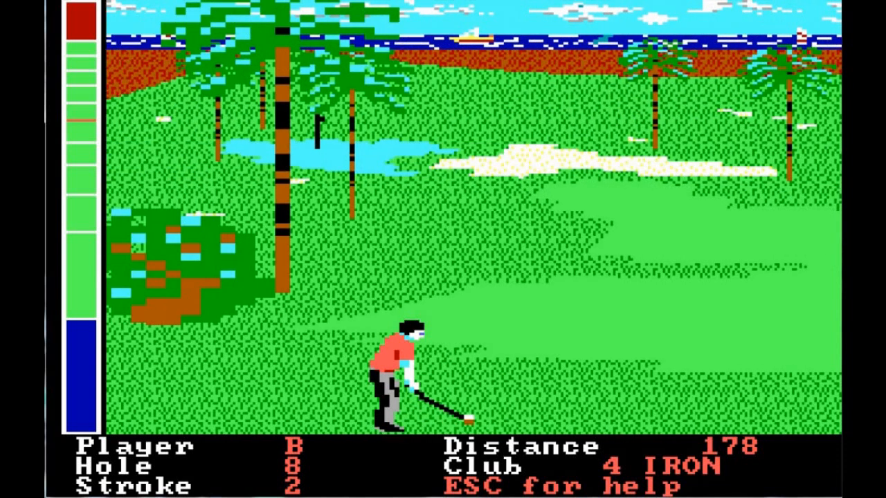
pyautogui.press('space')
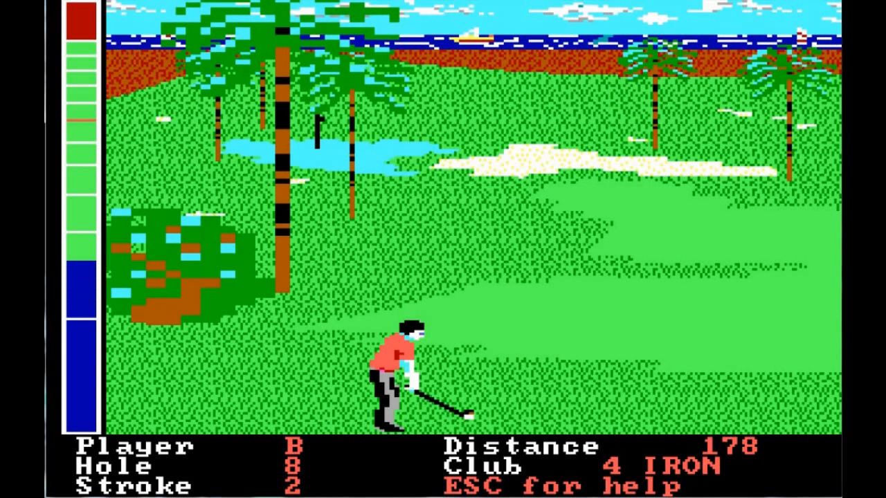
pyautogui.press('space')
pyautogui.press('space')
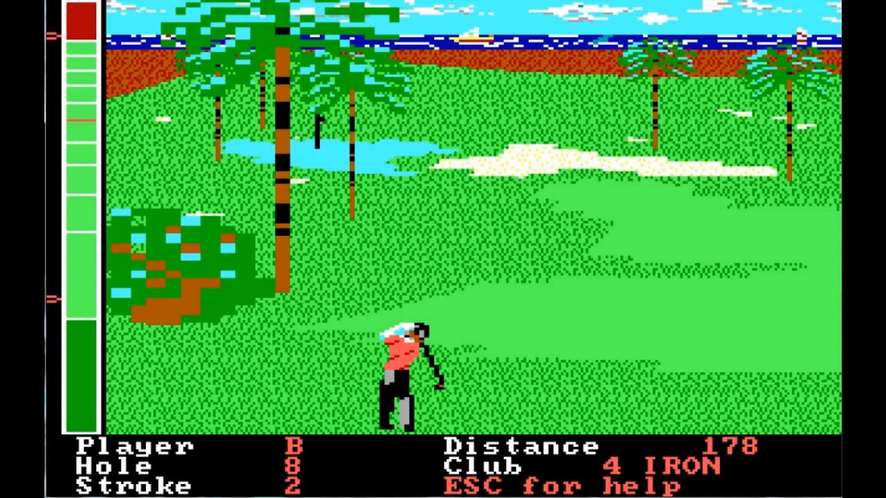
pyautogui.press('space')
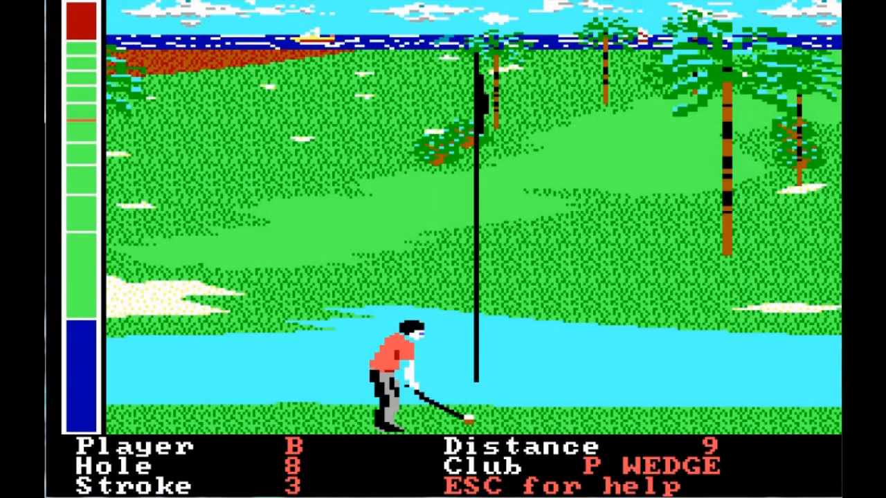
# Examine the surroundings of the hole 8 green on both sides of the flag from the ball's position
pyautogui.press('Right')
pyautogui.press('Right')
pyautogui.press('Right')
pyautogui.press('Right')
pyautogui.press('Right')
pyautogui.press('Right')
pyautogui.press('Right')
pyautogui.press('Right')
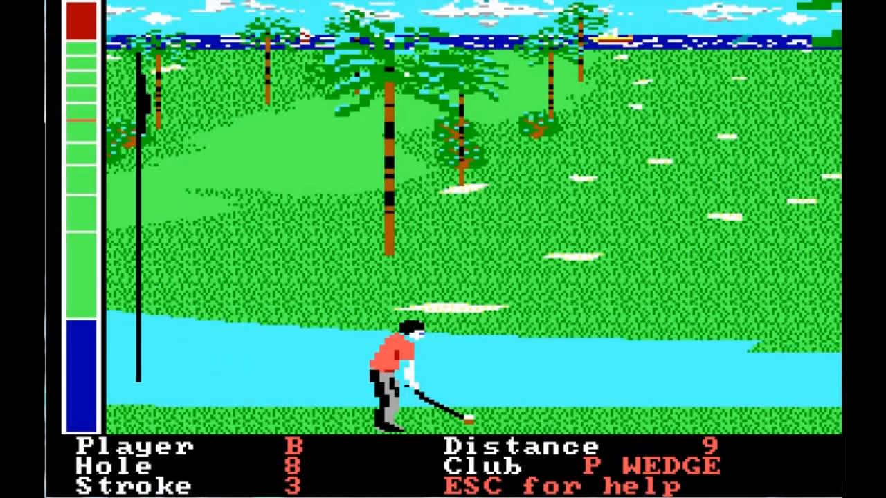
pyautogui.press('Left')
pyautogui.press('Left')
pyautogui.press('Left')
pyautogui.press('Left')
pyautogui.press('Left')
pyautogui.press('Left')
pyautogui.press('Left')
pyautogui.press('Left')
pyautogui.press('Right')
pyautogui.press('Left')
pyautogui.press('Left')
pyautogui.press('Left')
pyautogui.press('Left')
pyautogui.press('Left')
pyautogui.press('Right')
pyautogui.press('Right')
pyautogui.press('Right')
pyautogui.press('Right')
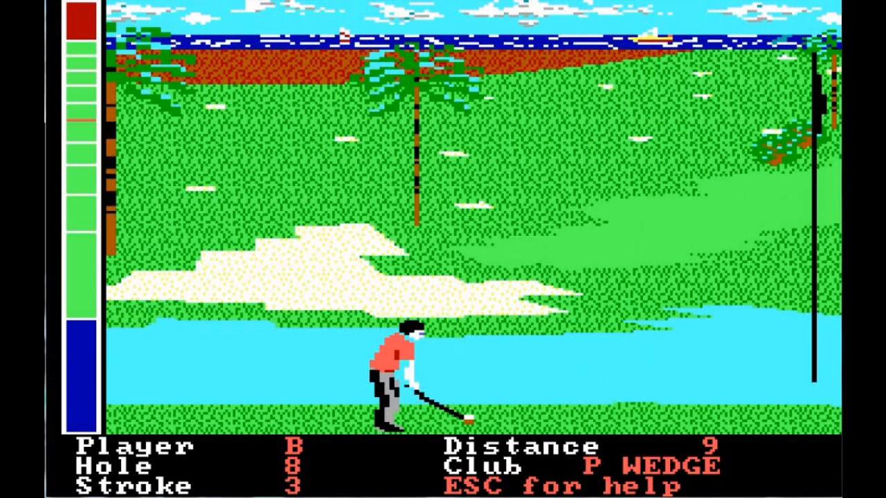
# Aim slightly left of the flag and chip the ball onto the green with the pitching wedge
pyautogui.press('Right')
pyautogui.press('Right')
pyautogui.press('Right')
pyautogui.press('Right')
pyautogui.press('Right')
pyautogui.press('Right')
pyautogui.press('Left')
pyautogui.press('Left')
pyautogui.press('Left')
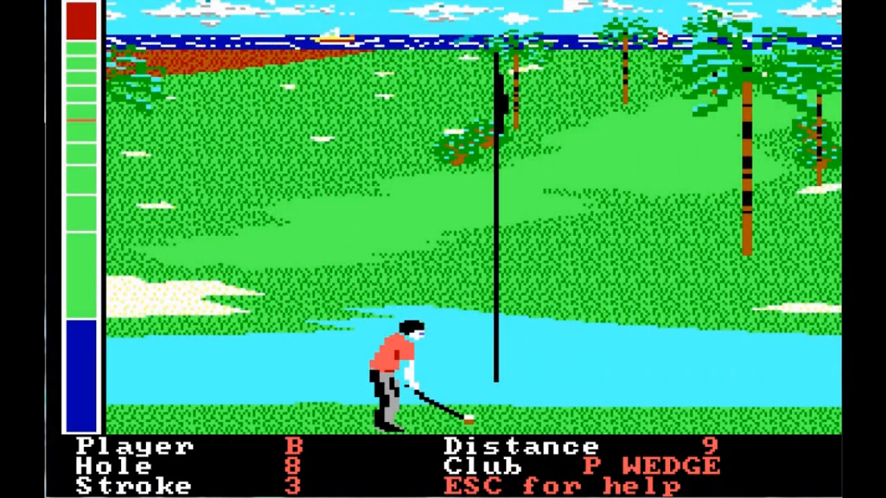
pyautogui.press('space')
pyautogui.press('space')
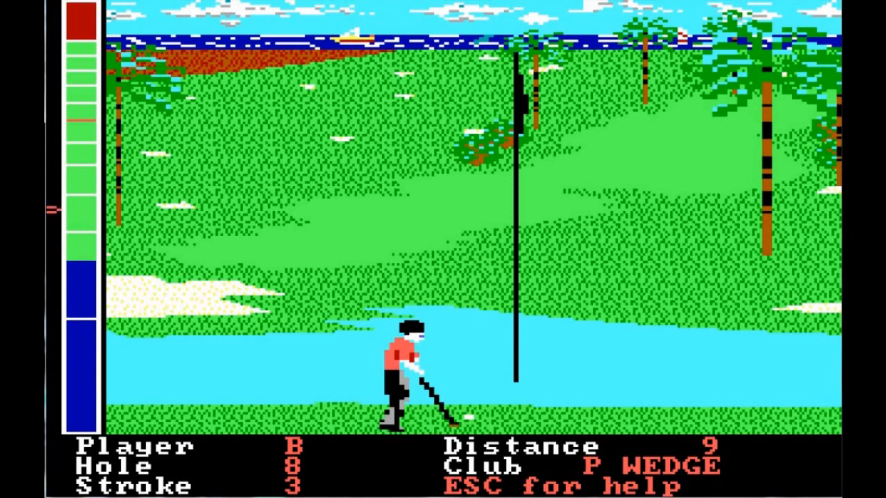
pyautogui.press('space')
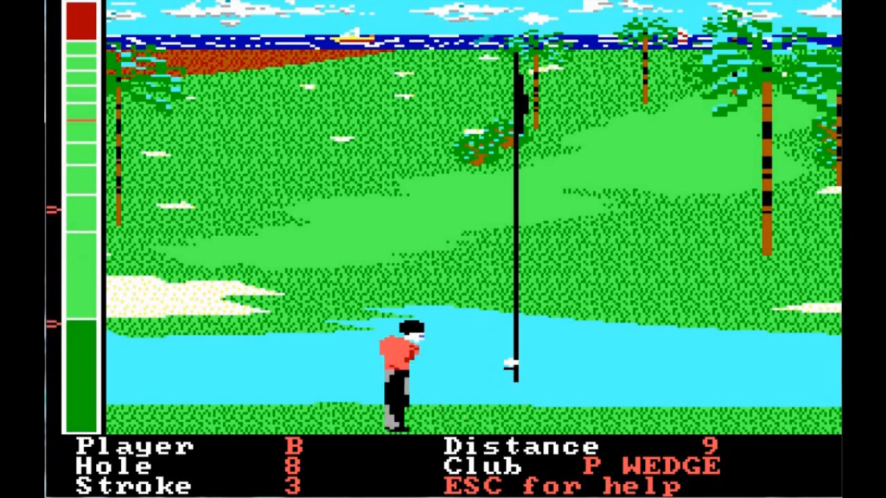
pyautogui.press('o')
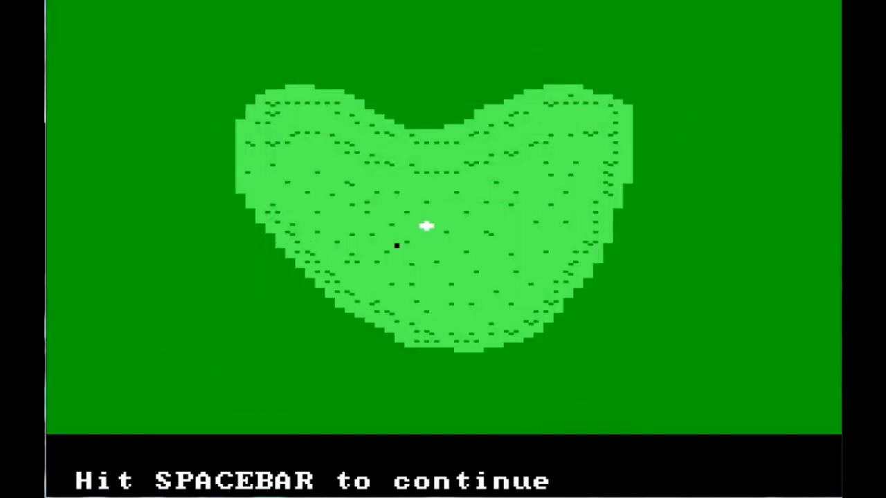
# Line up the putt with the hole, sink it, and continue past the scorecard to the option list
pyautogui.press('space')
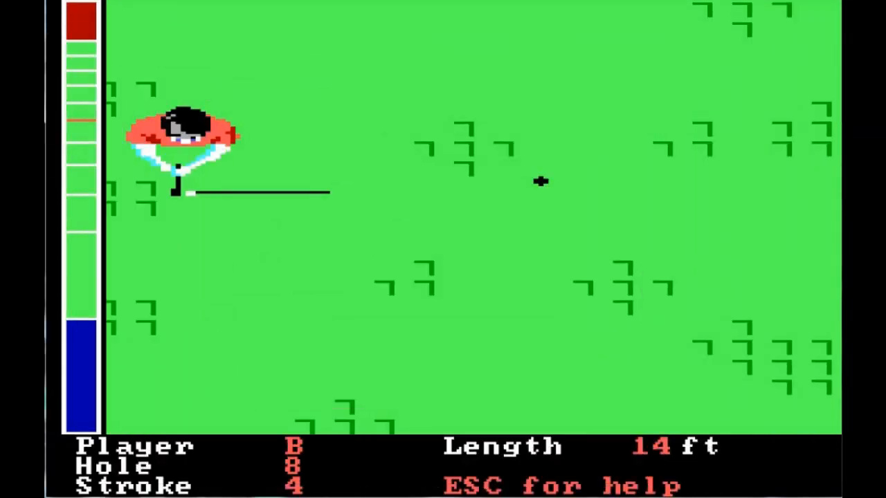
pyautogui.press('Up')
pyautogui.press('Up')
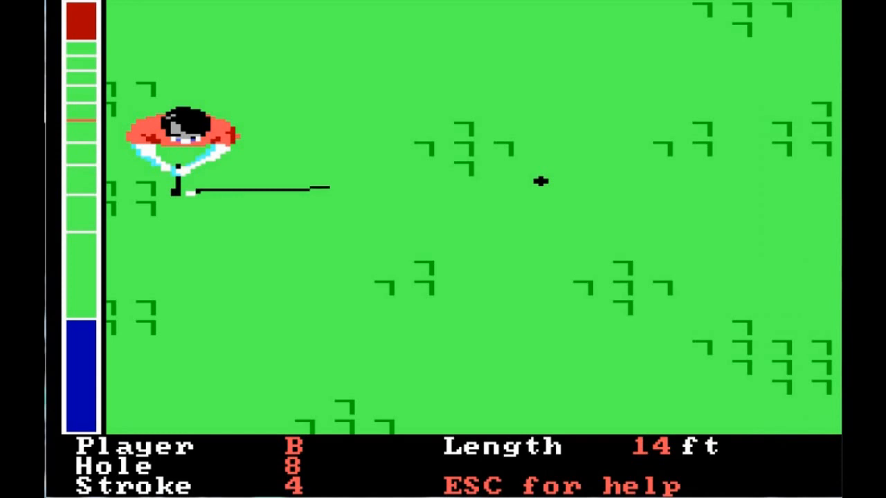
pyautogui.press('space')
pyautogui.press('space')
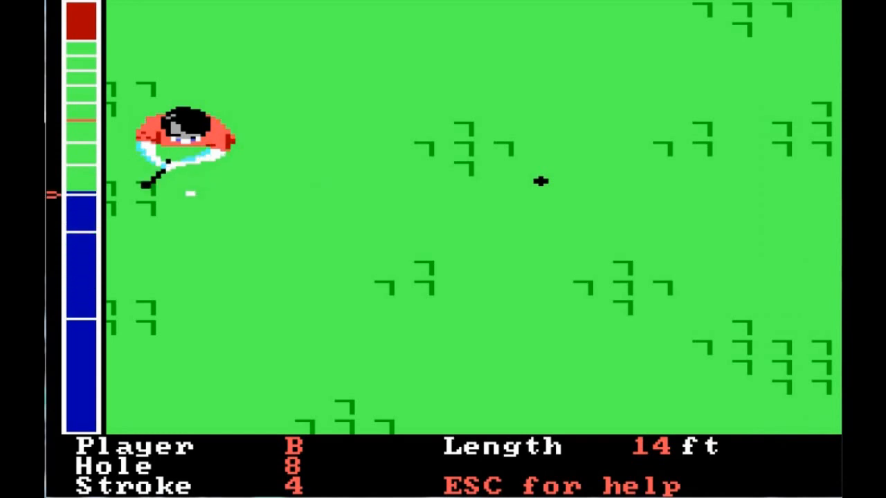
pyautogui.press('space')
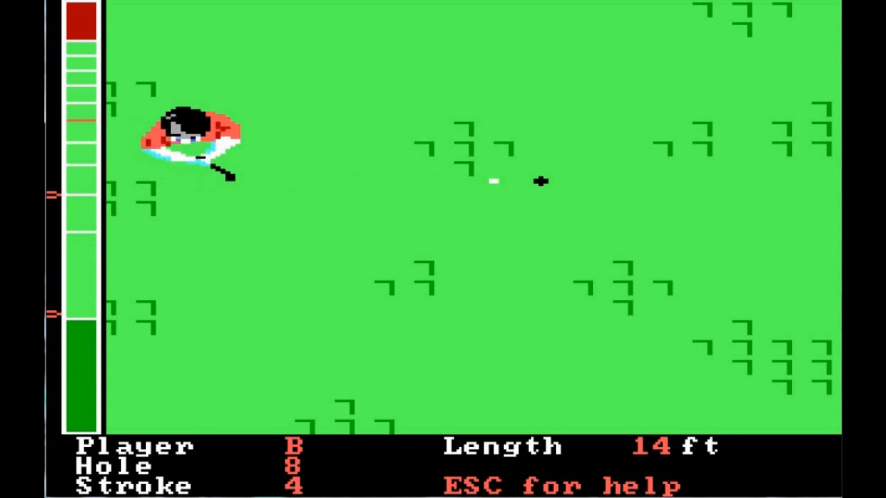
pyautogui.press('space')
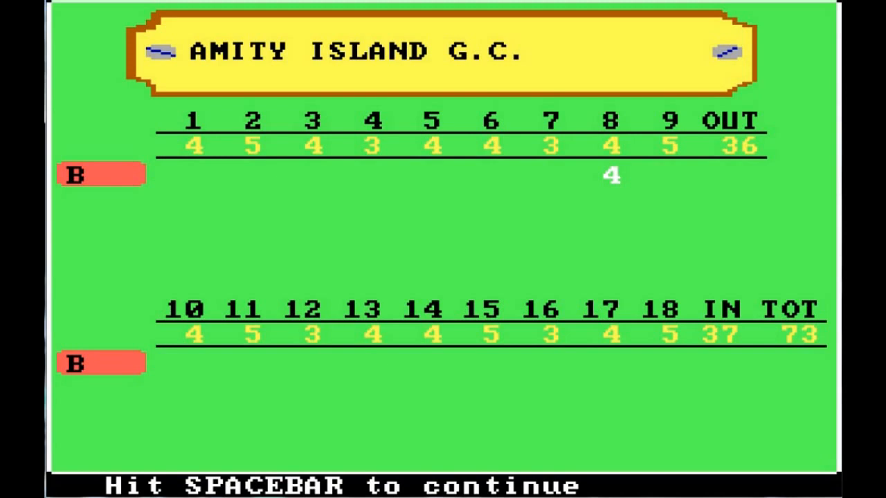
pyautogui.press('space')
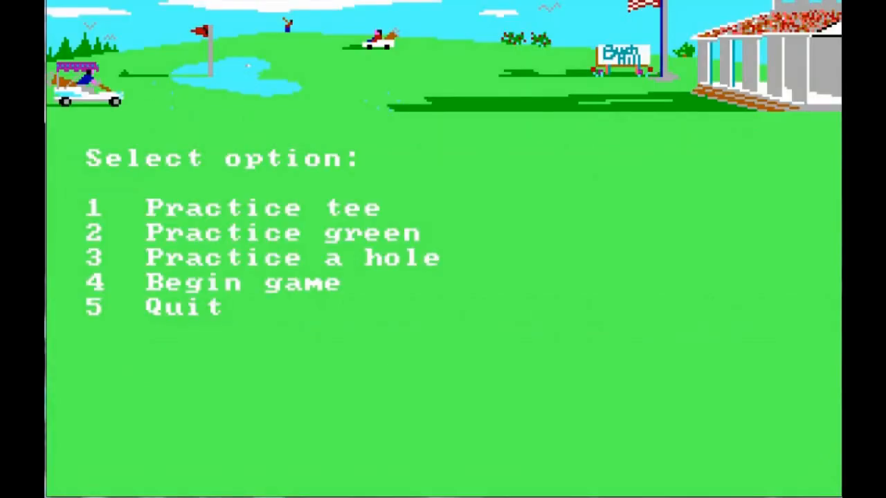
# Quit the golf game without playing again and launch arch.exe from the DOS prompt
pyautogui.press('5')
pyautogui.press('y')
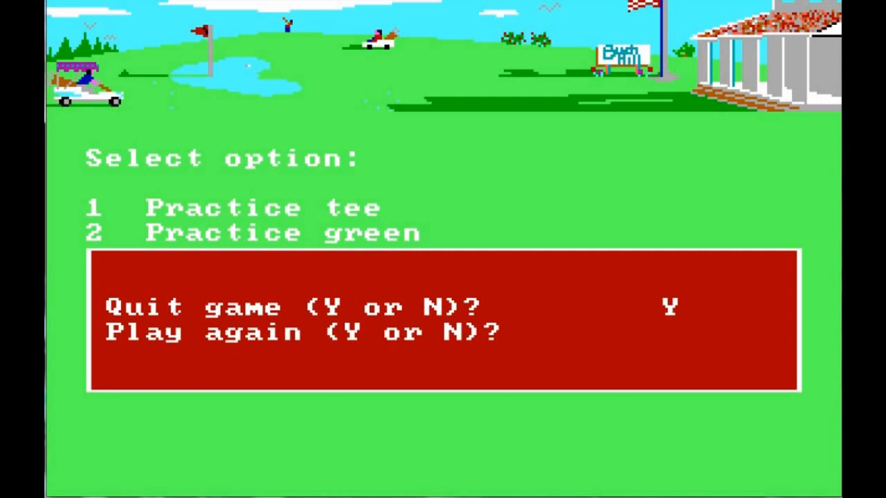
pyautogui.write('narc')
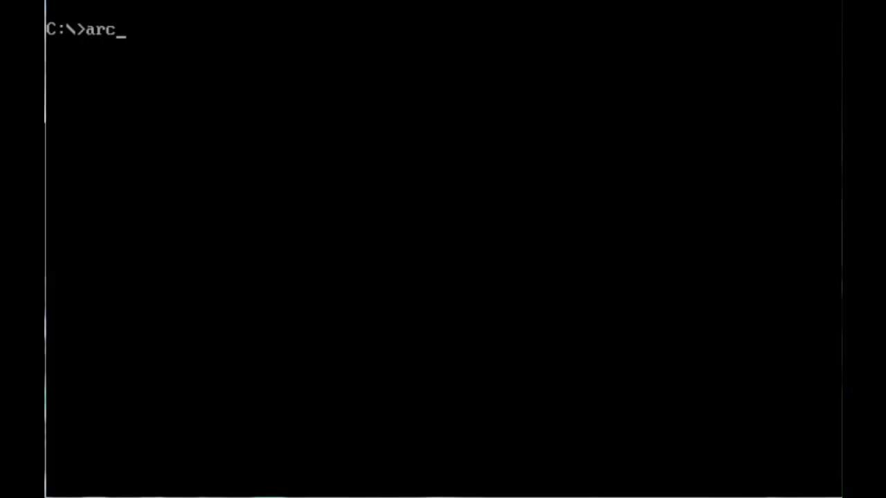
pyautogui.write('h.exe')
pyautogui.press('Return')
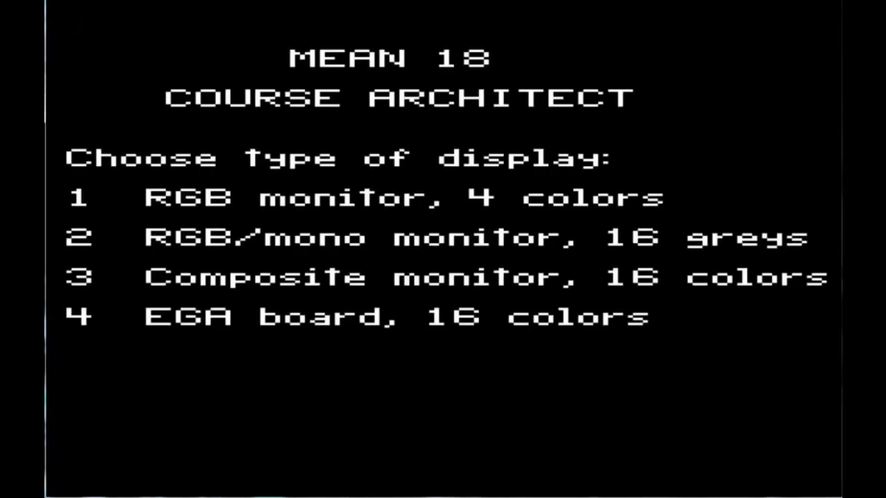
# Set up Course Architect with the EGA board, 16 colors display and mouse control, and load the AMITY.M18 course
pyautogui.press('4')
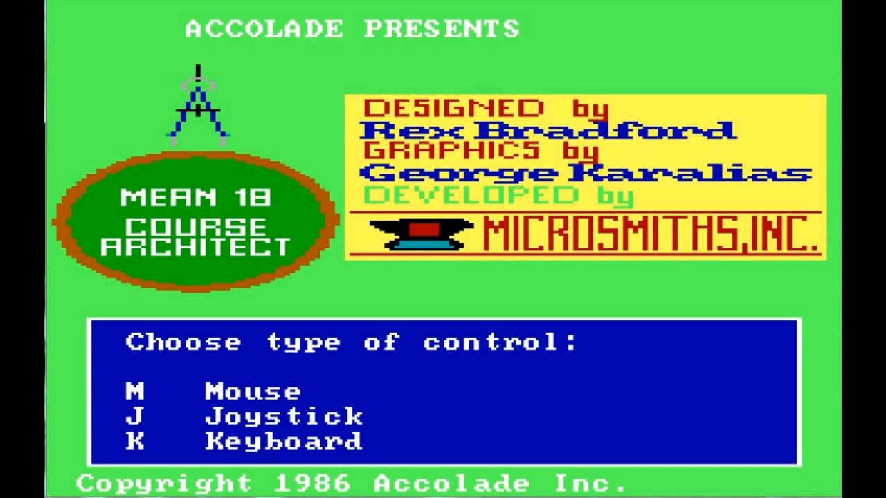
pyautogui.press('m')
pyautogui.press('Return')
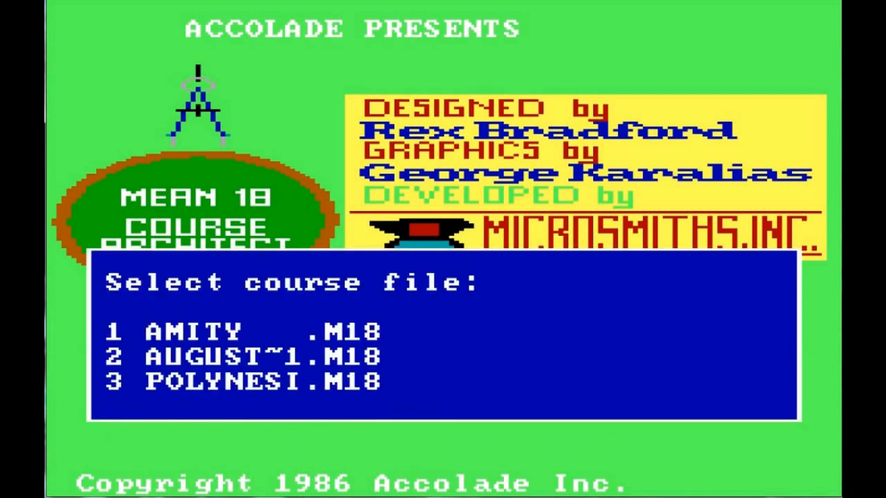
pyautogui.press('1')
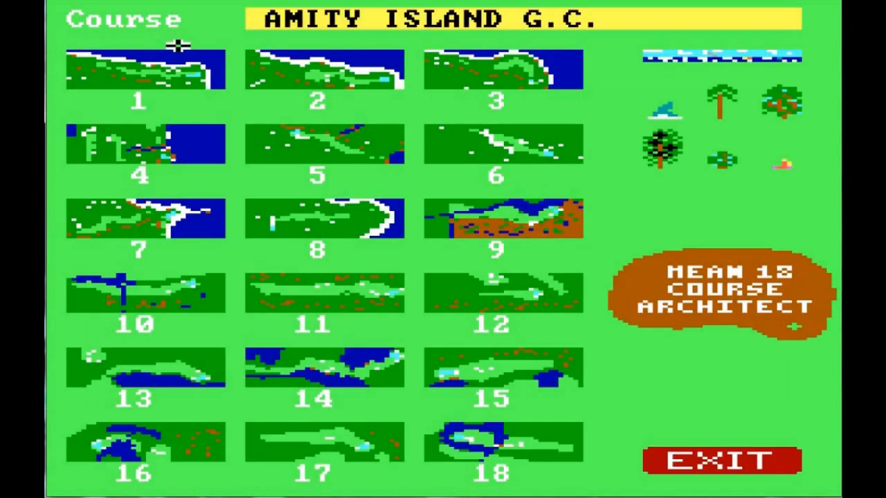
# Open hole 8 and move the regular tee marker to the middle of the tee patch nearer the fairway
pyautogui.click(292, 211)
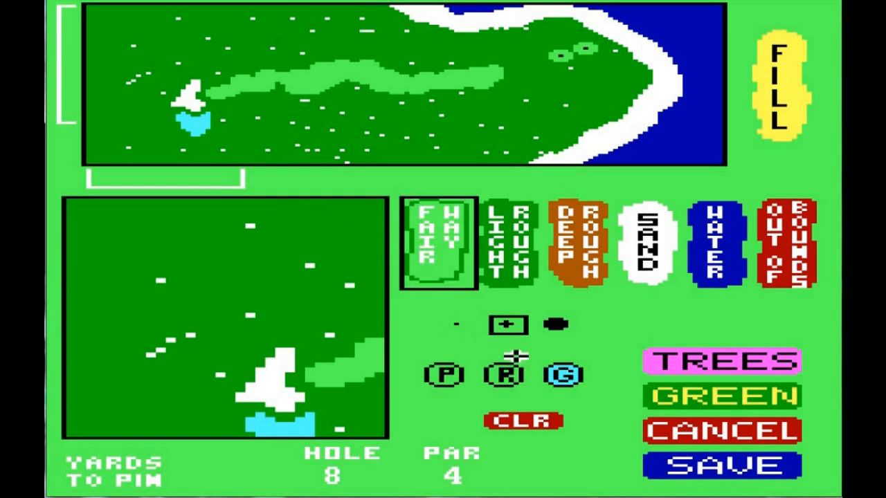
pyautogui.click(504, 375)
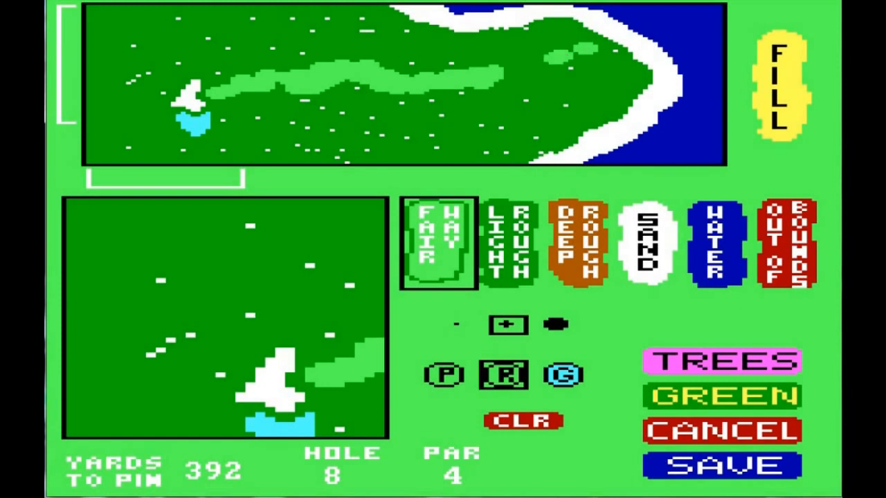
pyautogui.click(555, 58)
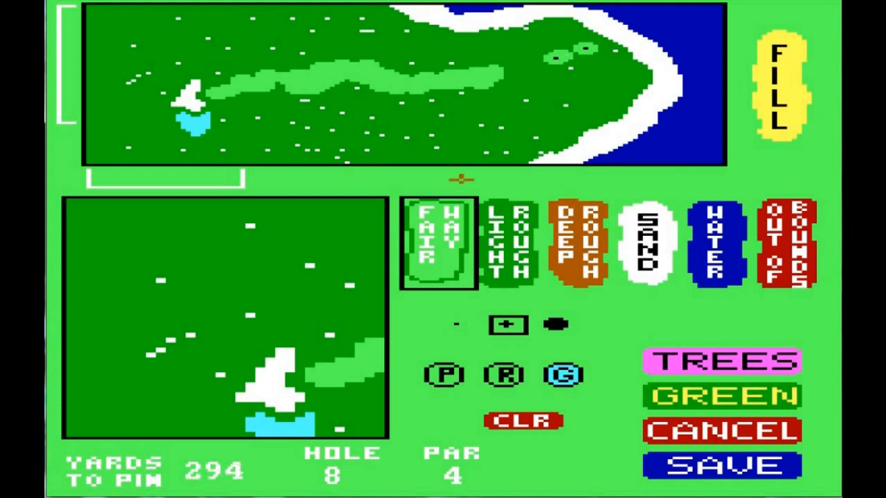
# Square off the rounded corners of both tee patches into rectangles with the smallest fairway brush
pyautogui.click(502, 226)
pyautogui.moveTo(218, 187); pyautogui.dragTo(561, 192)
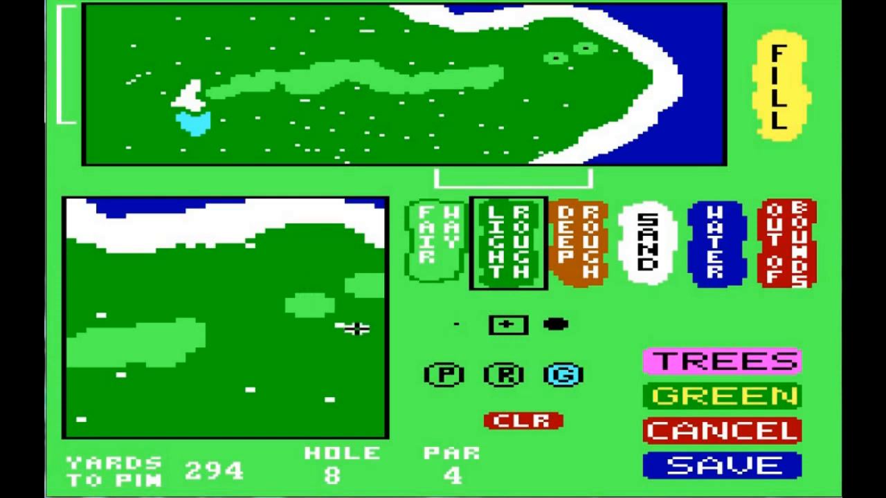
pyautogui.click(446, 272)
pyautogui.click(455, 322)
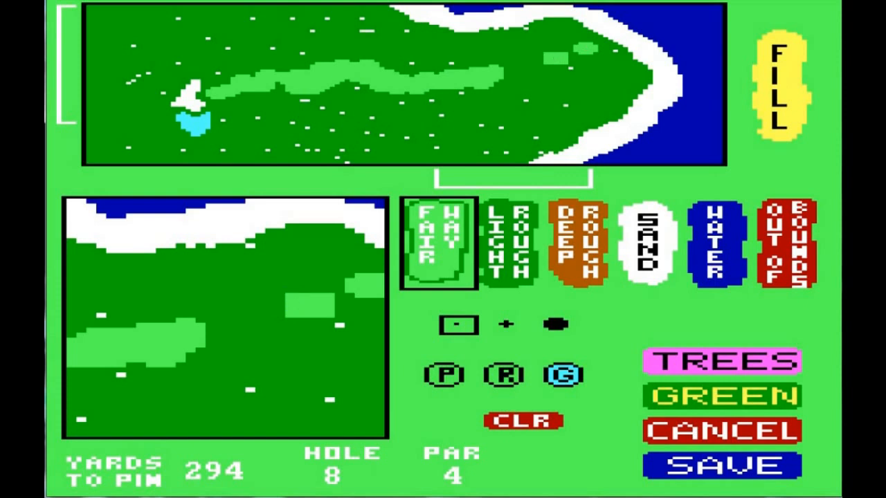
pyautogui.moveTo(454, 179); pyautogui.dragTo(513, 179)
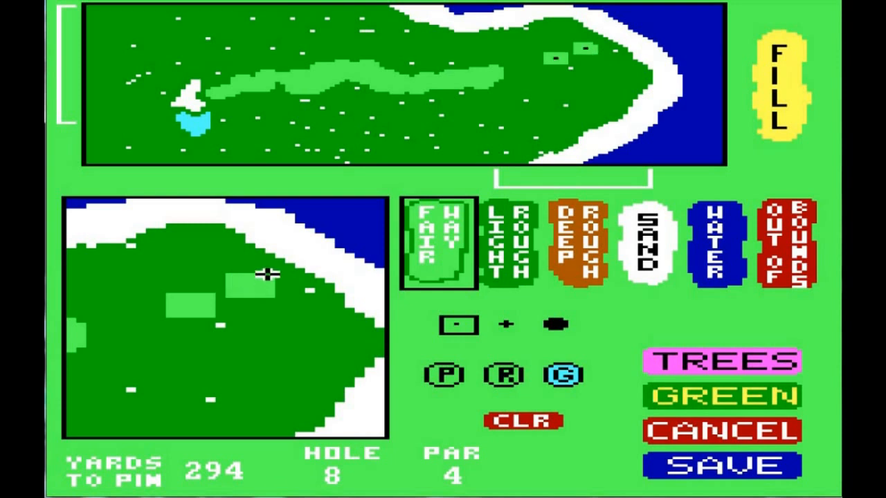
# Review where the trees stand on hole 8, then return to the terrain editor
pyautogui.click(663, 357)
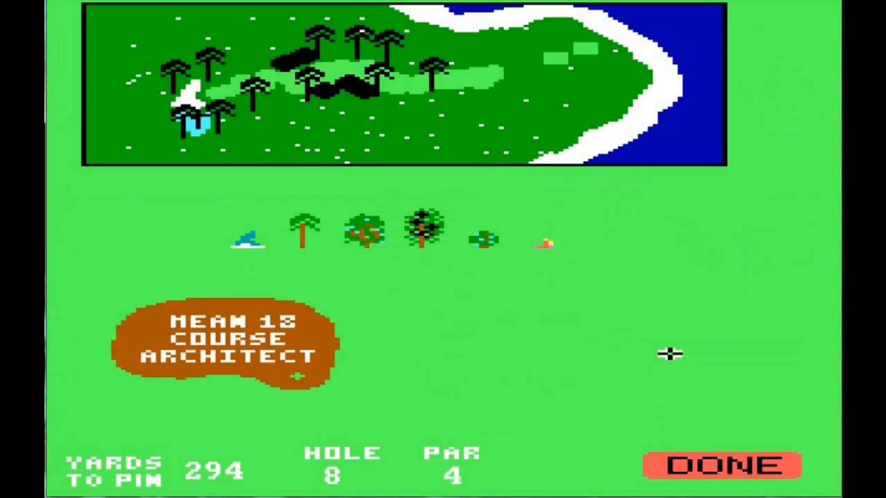
pyautogui.click(432, 66)
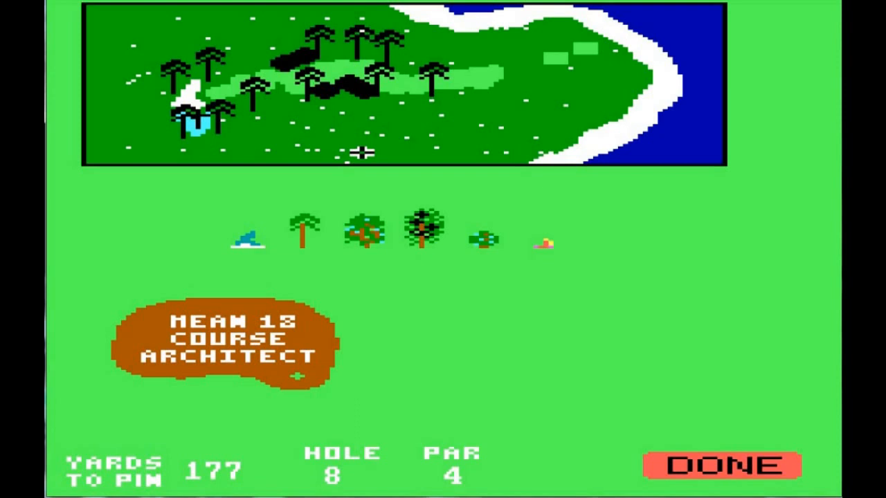
pyautogui.click(709, 465)
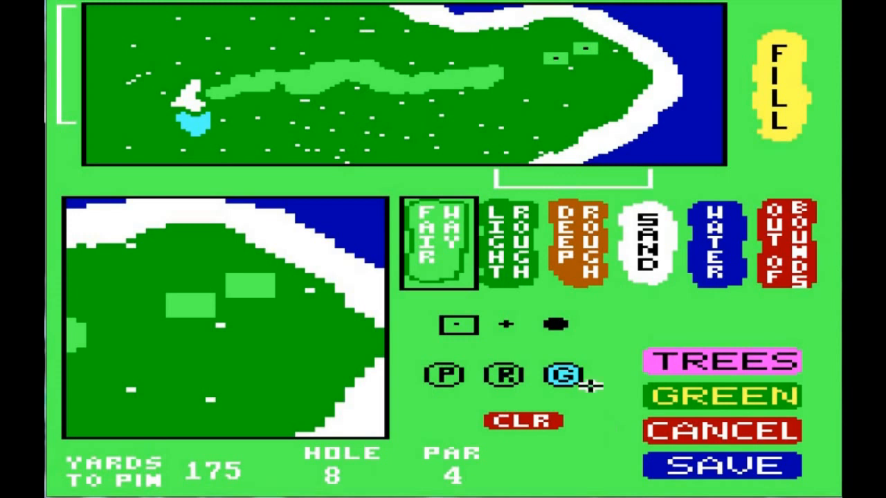
# Paint a thin deep rough border on the inner edge of the beach, running southwest from its easternmost point
pyautogui.click(569, 257)
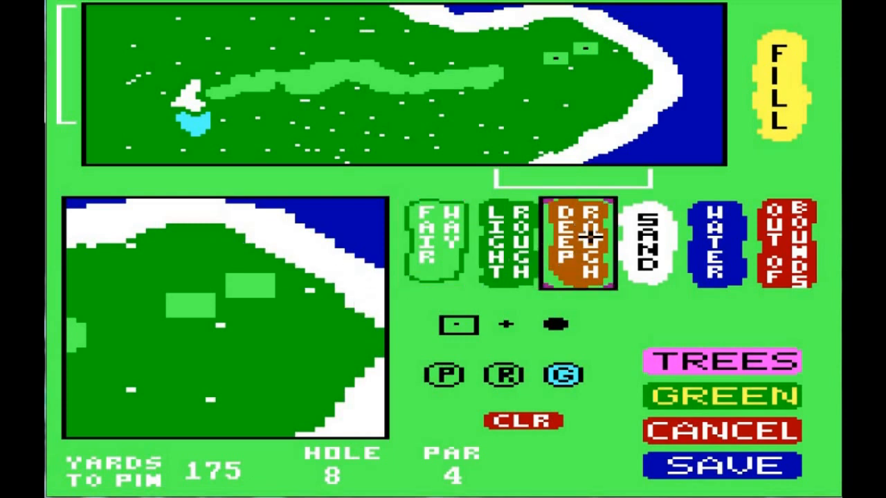
pyautogui.click(564, 174)
pyautogui.click(238, 360)
pyautogui.click(229, 368)
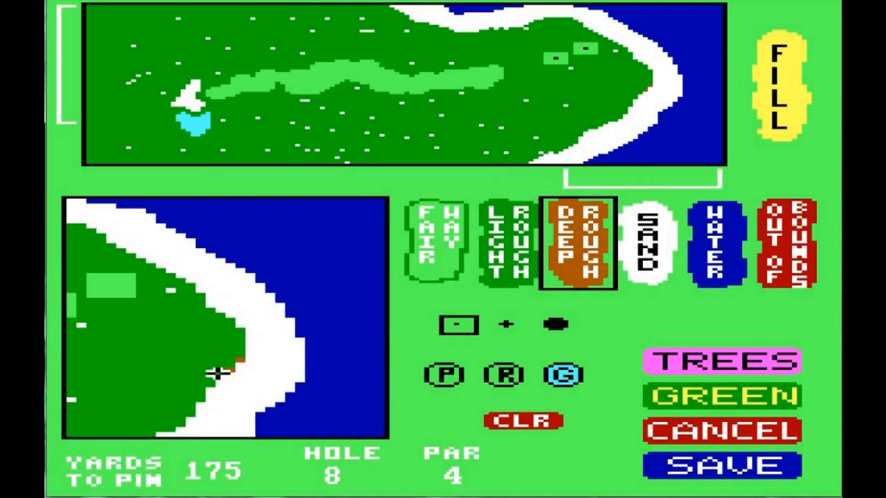
pyautogui.click(217, 374)
pyautogui.click(207, 388)
pyautogui.click(198, 404)
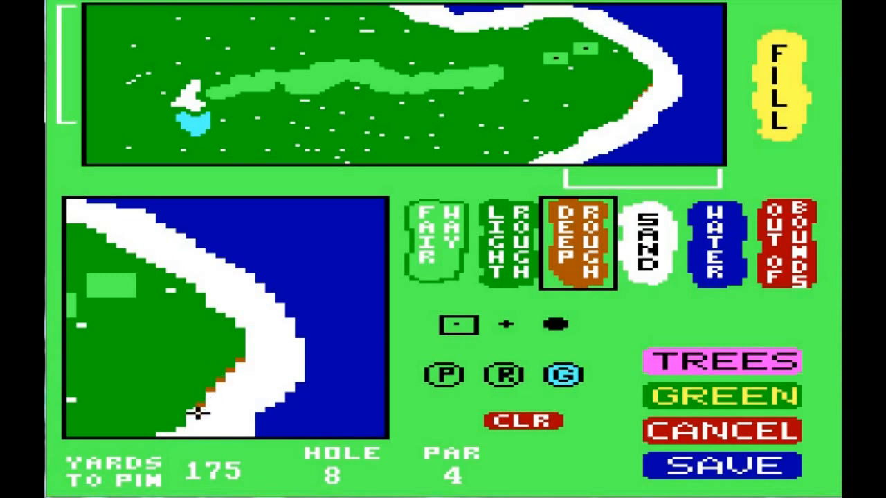
pyautogui.click(188, 419)
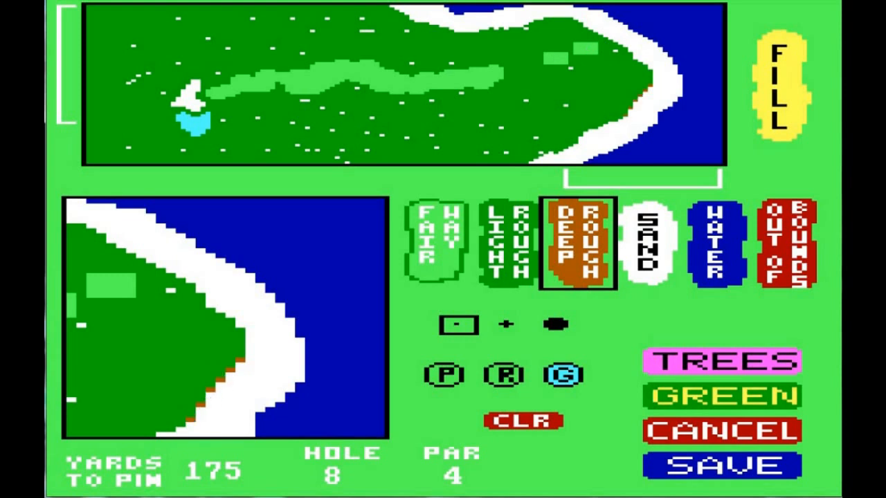
pyautogui.click(168, 433)
# Extend the deep rough border along the inner edge of the southern beach on the hole's lower shore
pyautogui.moveTo(65, 115); pyautogui.dragTo(64, 132)
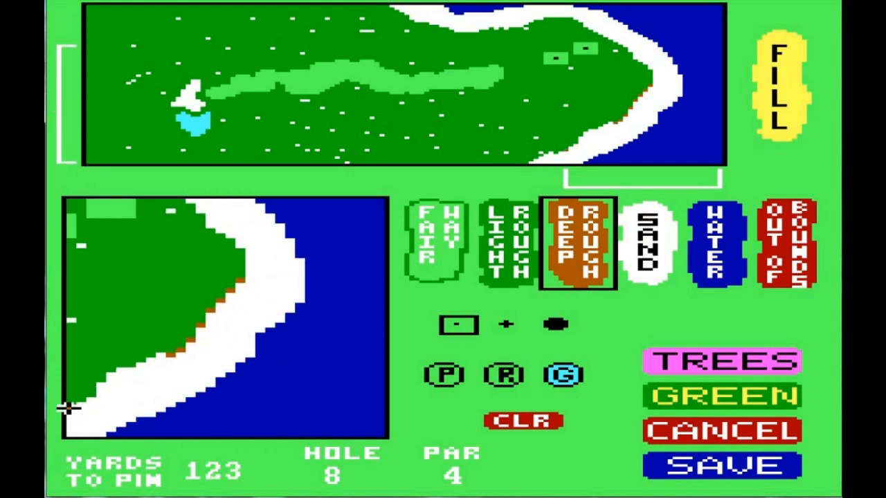
pyautogui.click(70, 405)
pyautogui.click(99, 394)
pyautogui.click(99, 385)
pyautogui.click(109, 379)
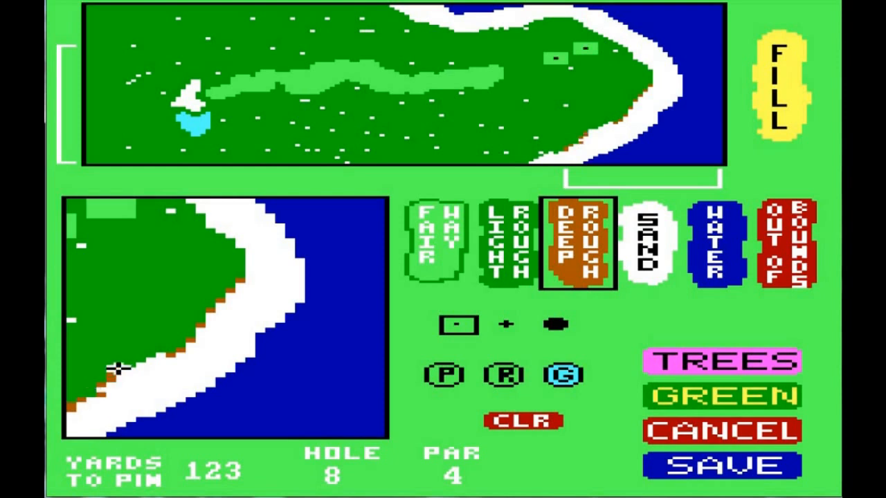
pyautogui.click(129, 369)
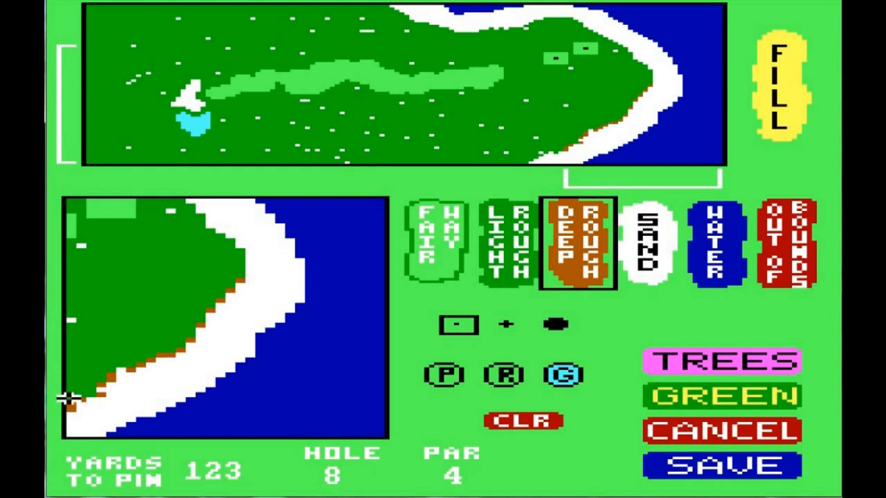
# Edge the inner side of the beach northeast of the tees with single deep rough spots
pyautogui.click(206, 224)
pyautogui.click(217, 230)
pyautogui.click(227, 234)
pyautogui.click(236, 243)
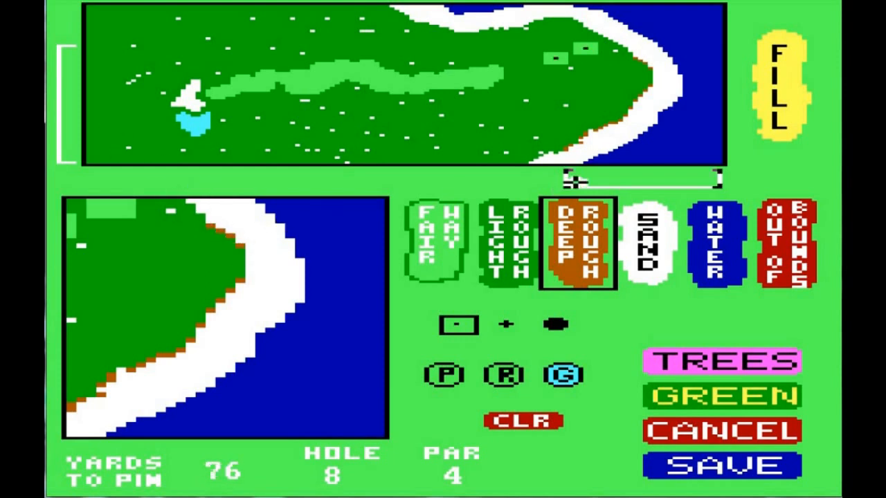
# Continue the deep rough border to the southwestern end of the beach, touching up stray spots with sand
pyautogui.click(585, 180)
pyautogui.click(581, 180)
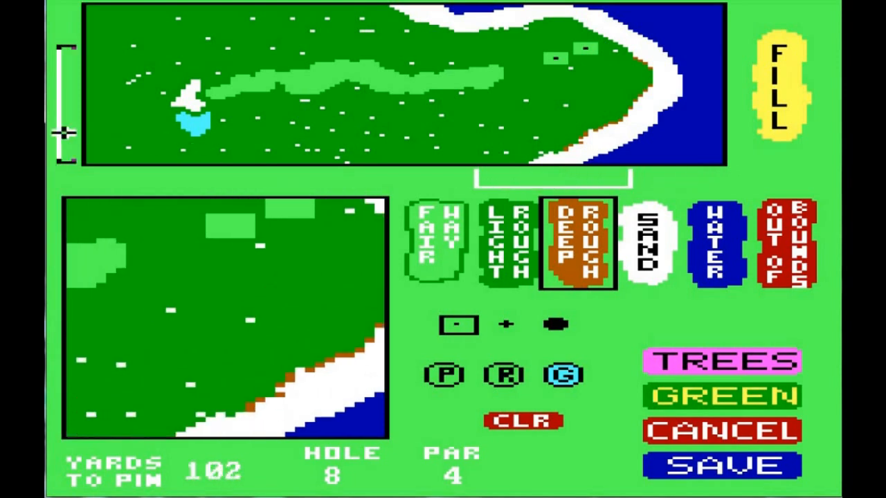
pyautogui.click(187, 421)
pyautogui.click(198, 423)
pyautogui.click(208, 418)
pyautogui.click(218, 414)
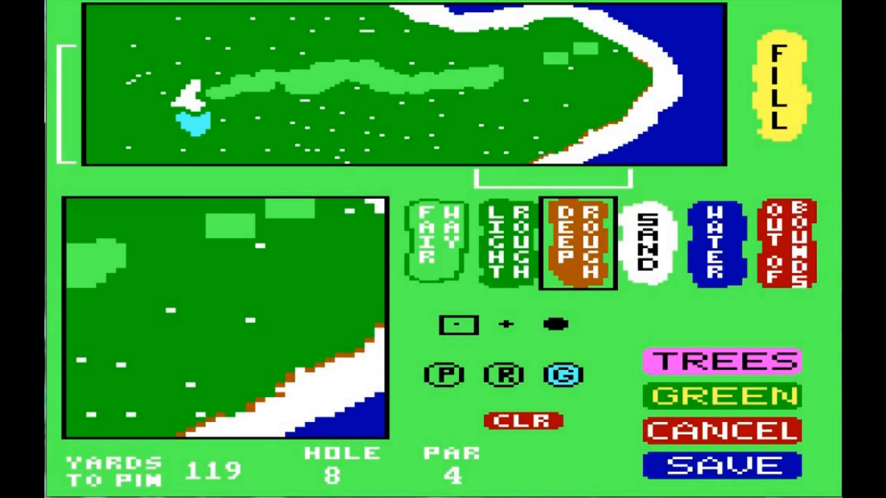
pyautogui.click(238, 413)
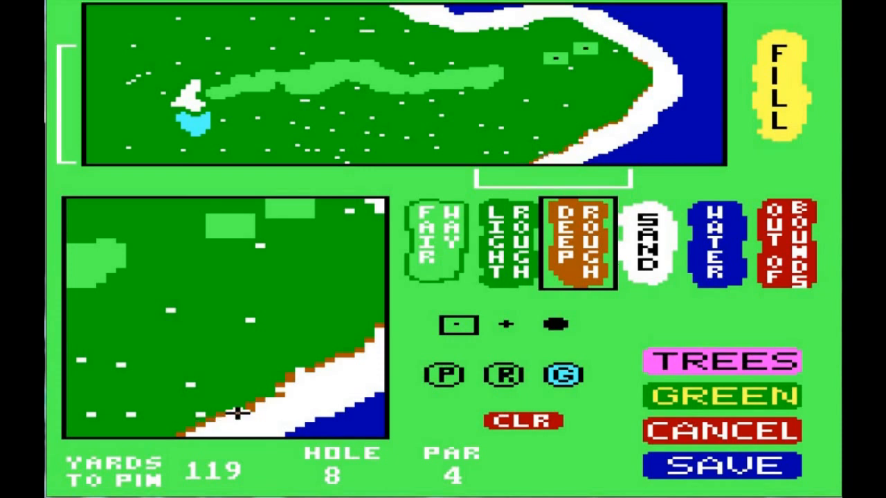
pyautogui.click(277, 397)
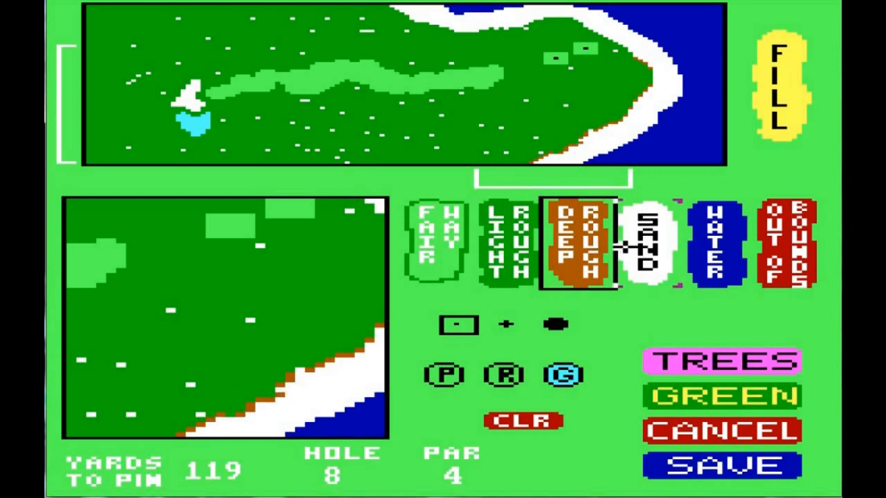
pyautogui.click(633, 256)
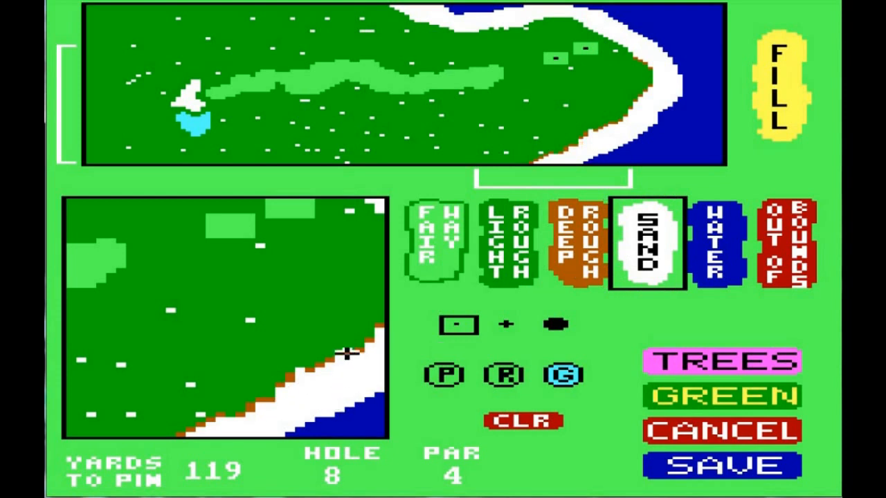
pyautogui.click(561, 256)
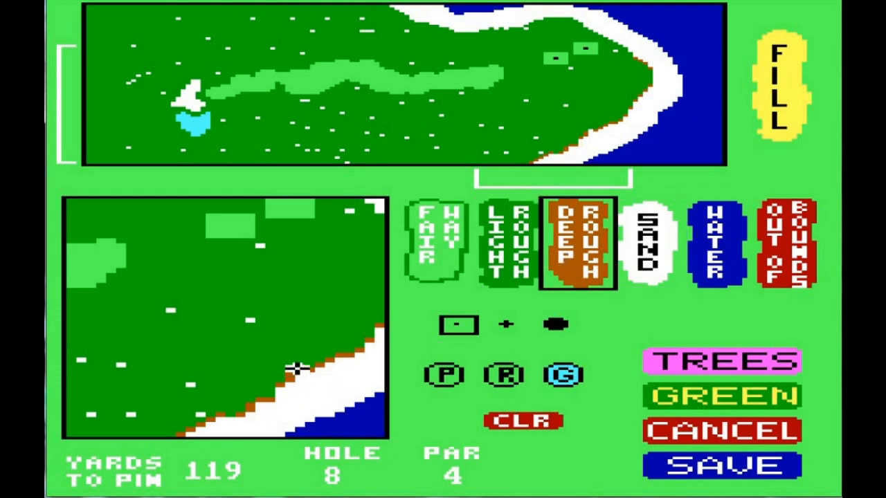